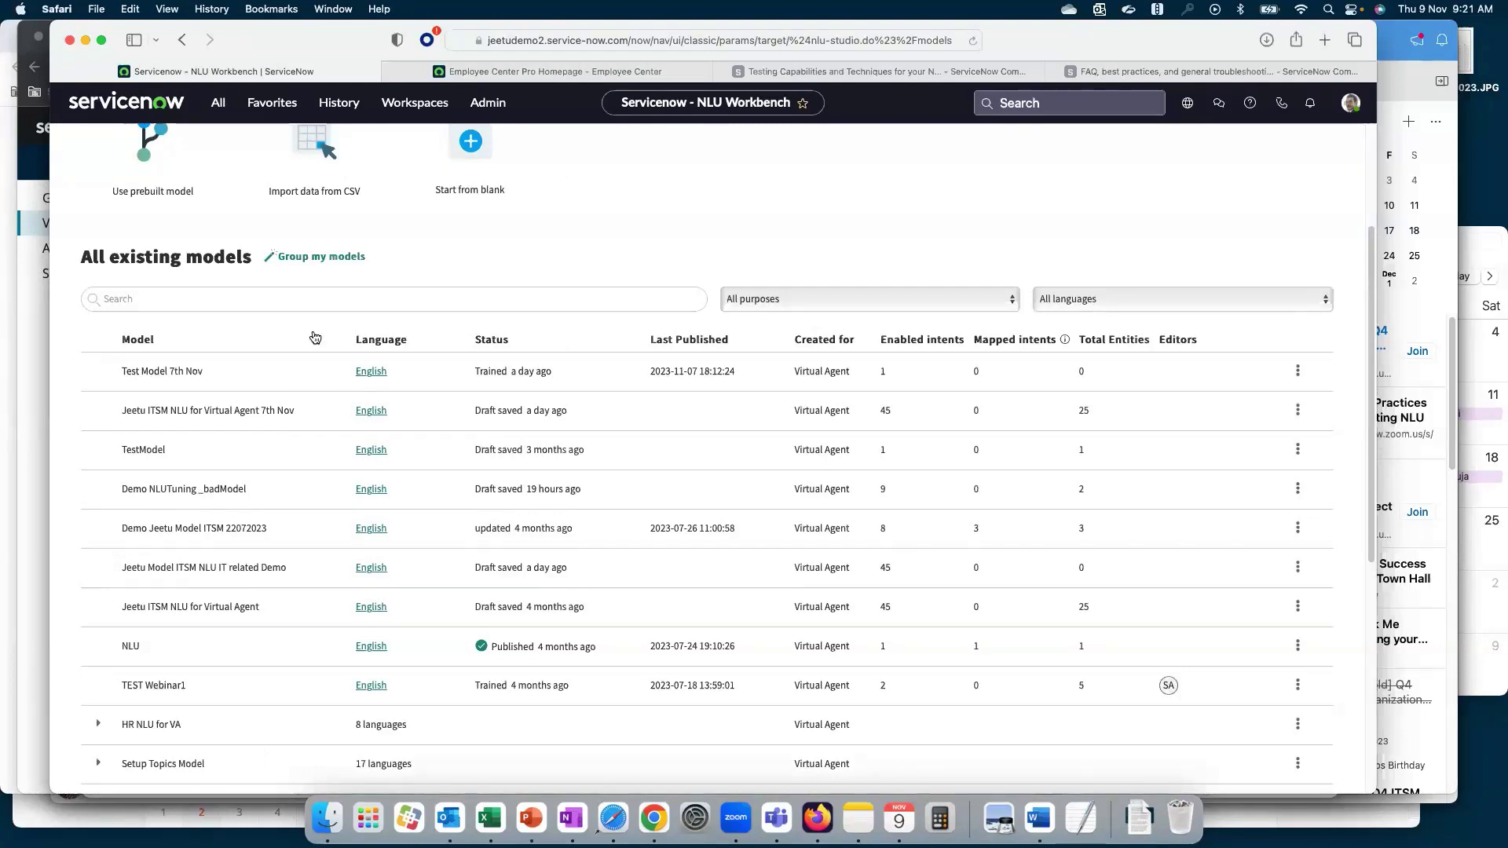
Step: Open the English version of the model named NLU, go to its content management phase and view the "what is NLU ?" intent
scroll(316, 338, "up", 3)
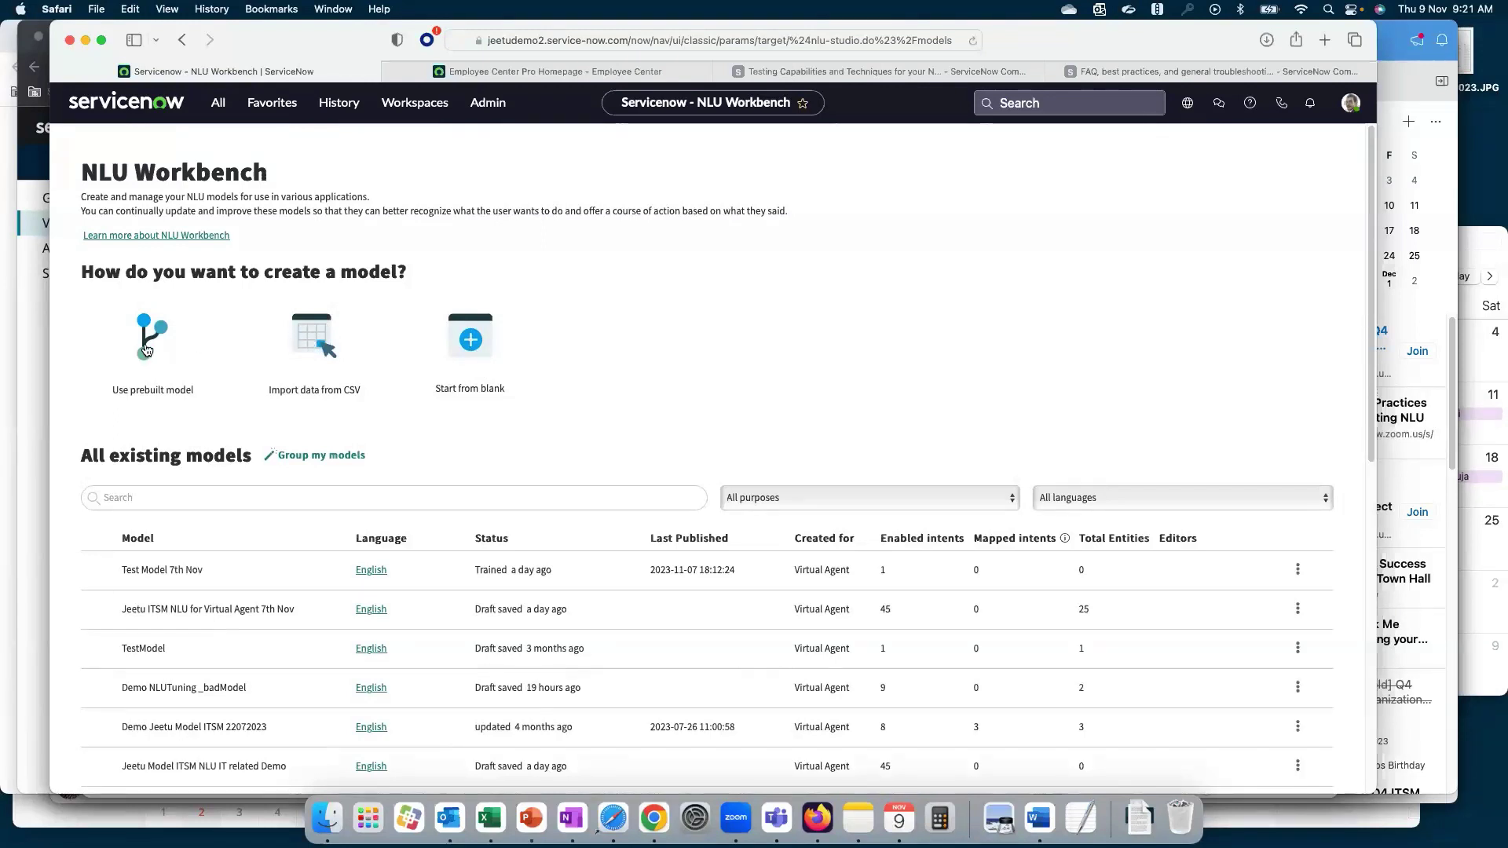
scroll(322, 585, "down", 3)
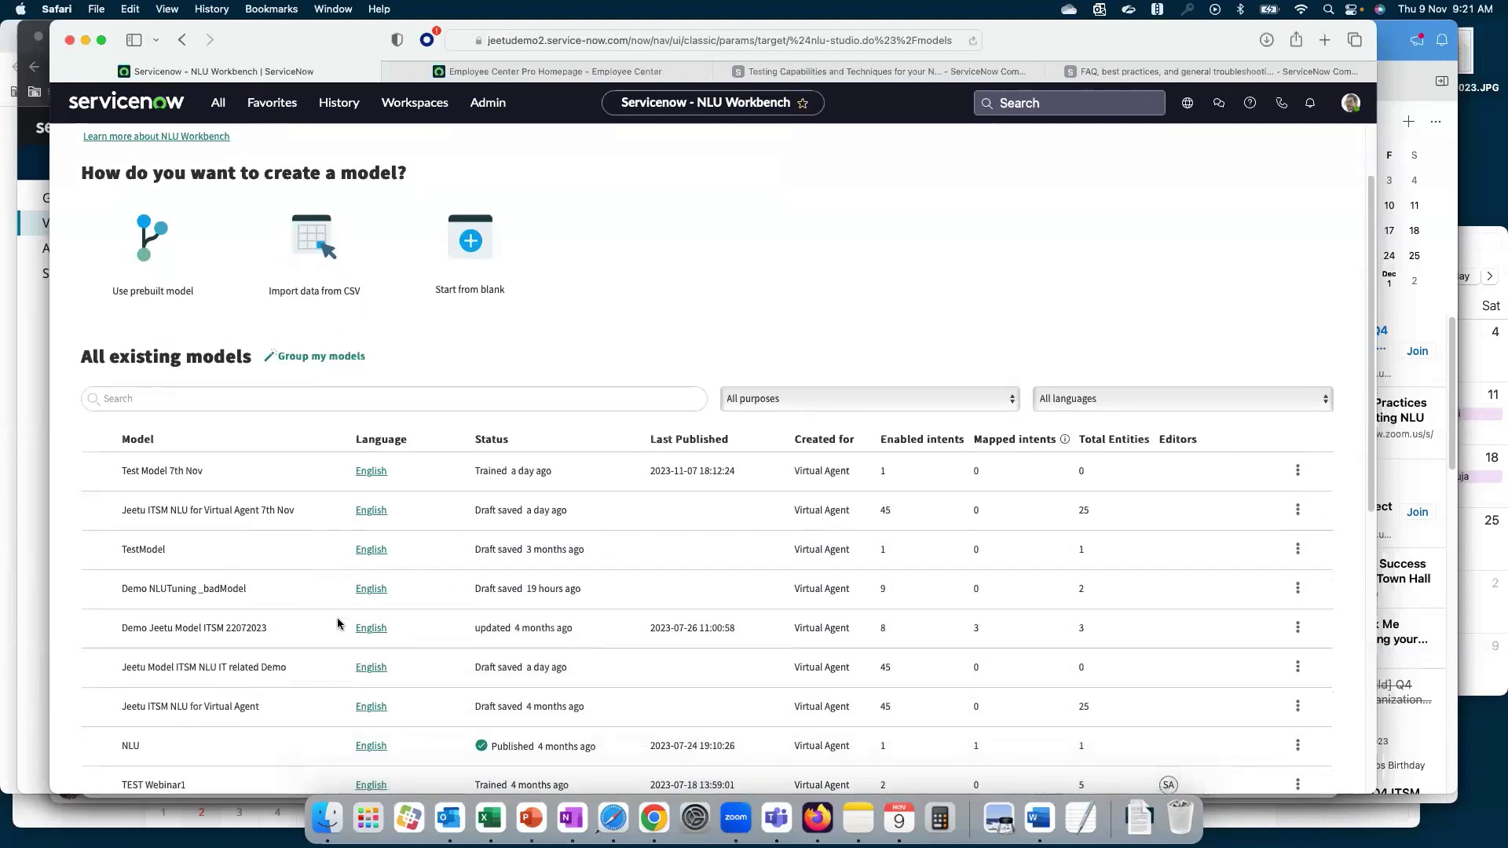
left_click(376, 748)
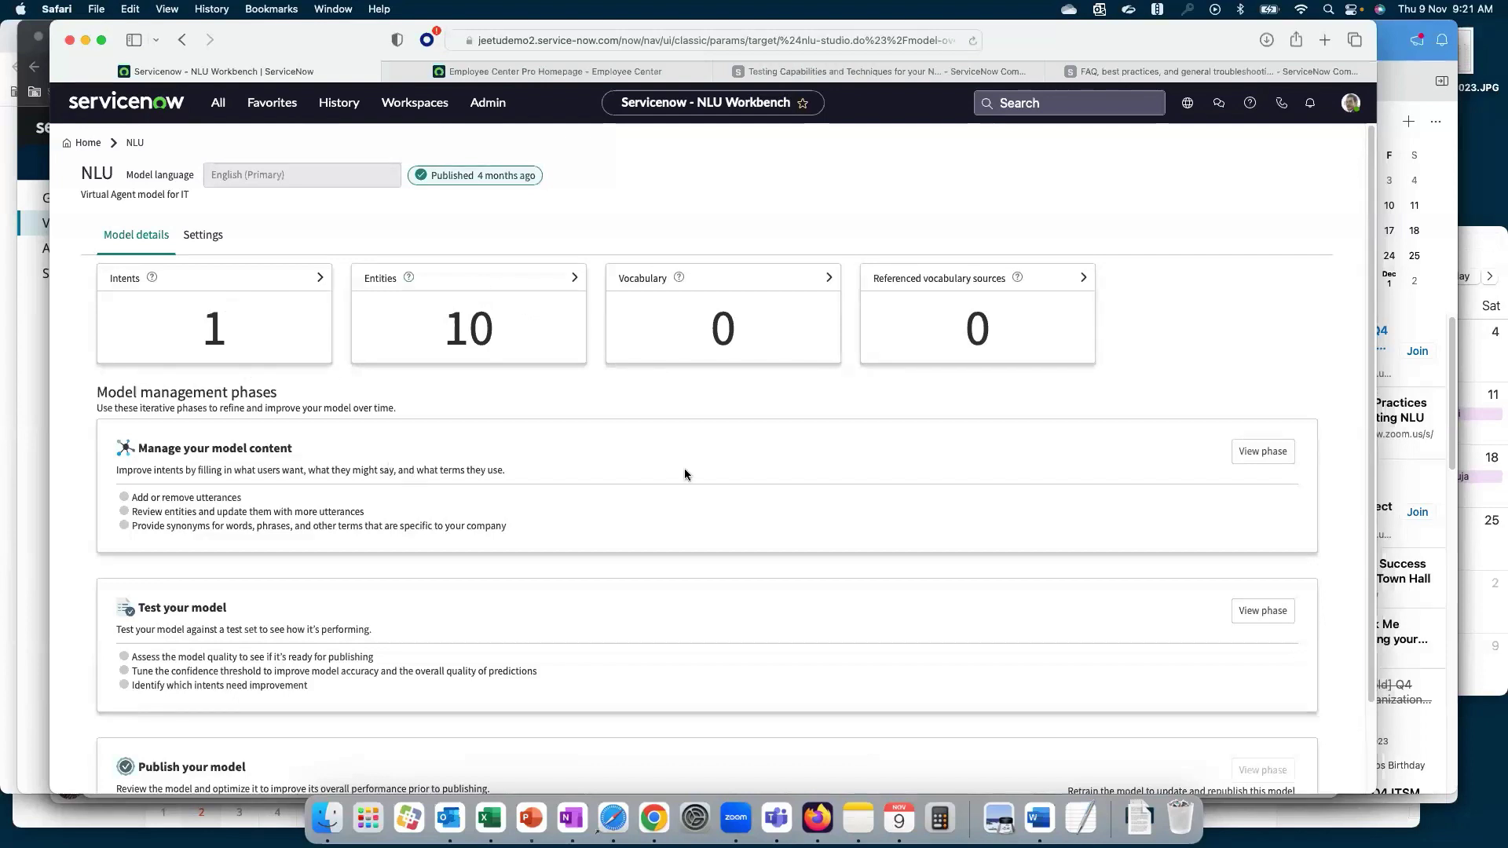
left_click(1263, 455)
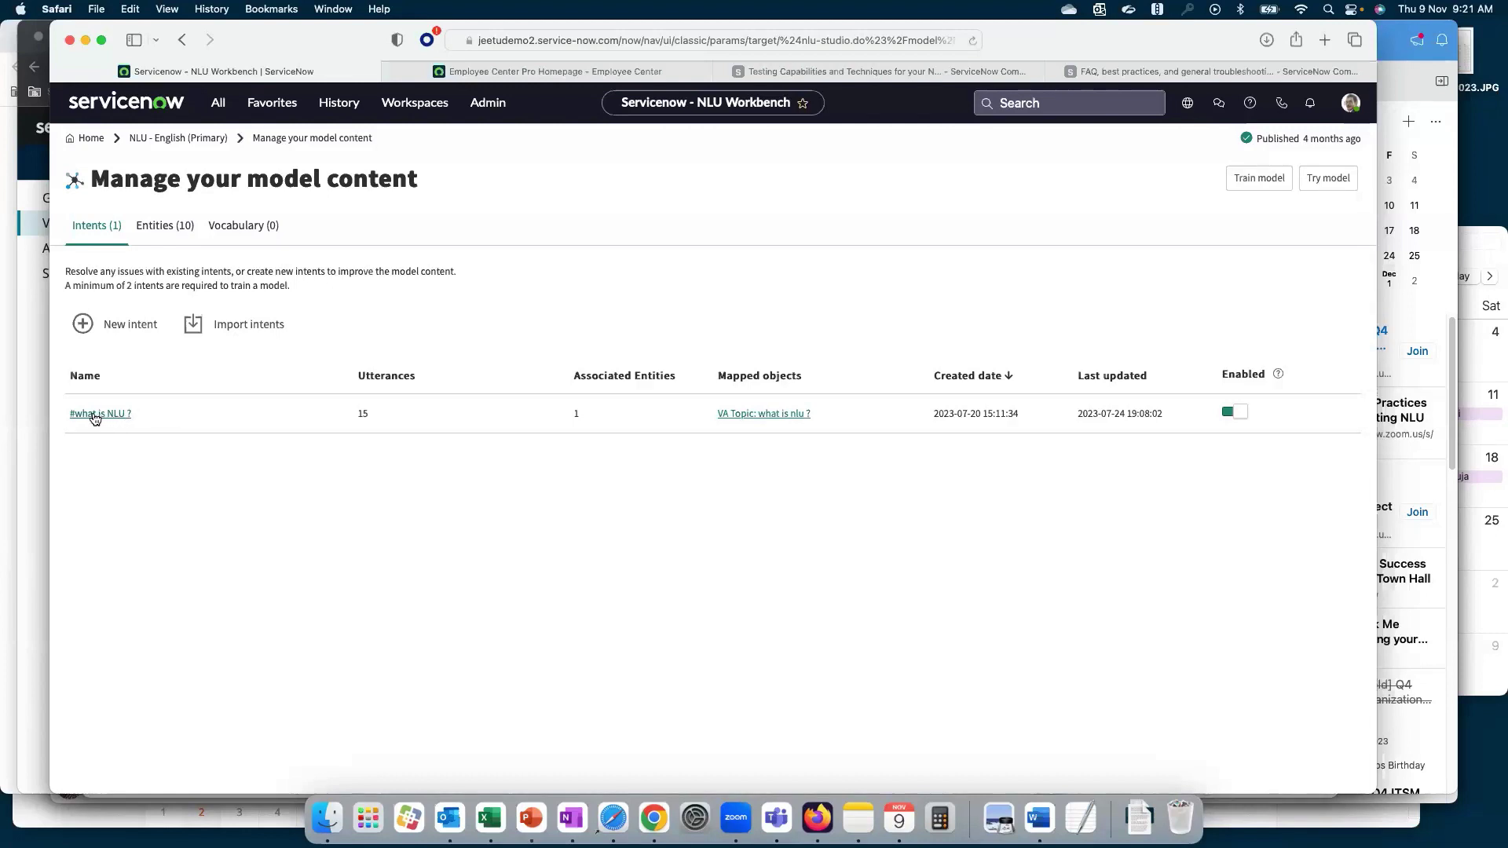
left_click(101, 415)
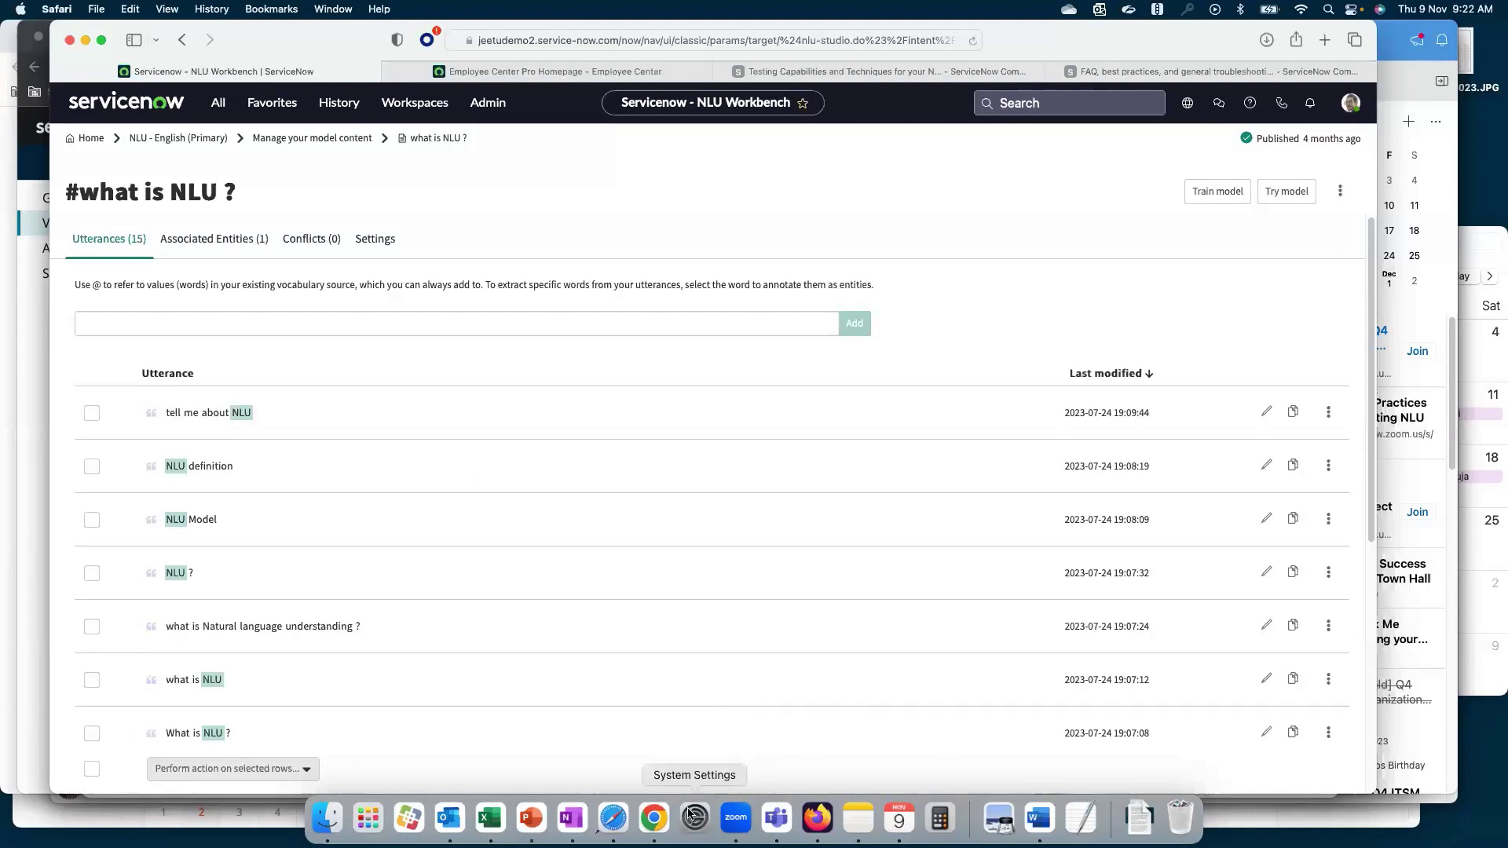
Step: Switch to Chrome and review the Virtual Agent NLU settings, including the NLU service provider options and supported languages
left_click(655, 818)
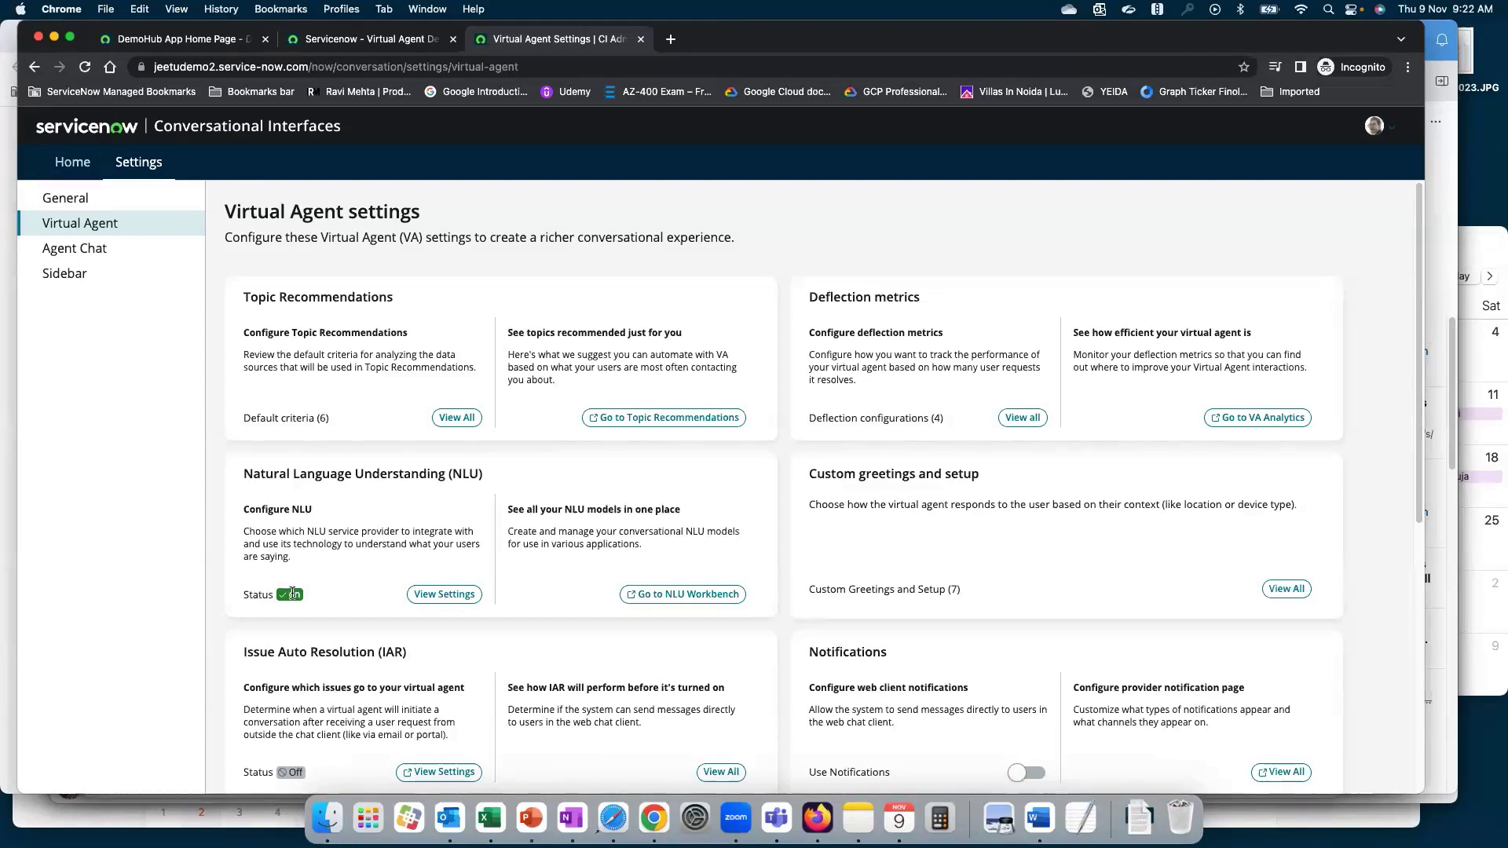
left_click(452, 595)
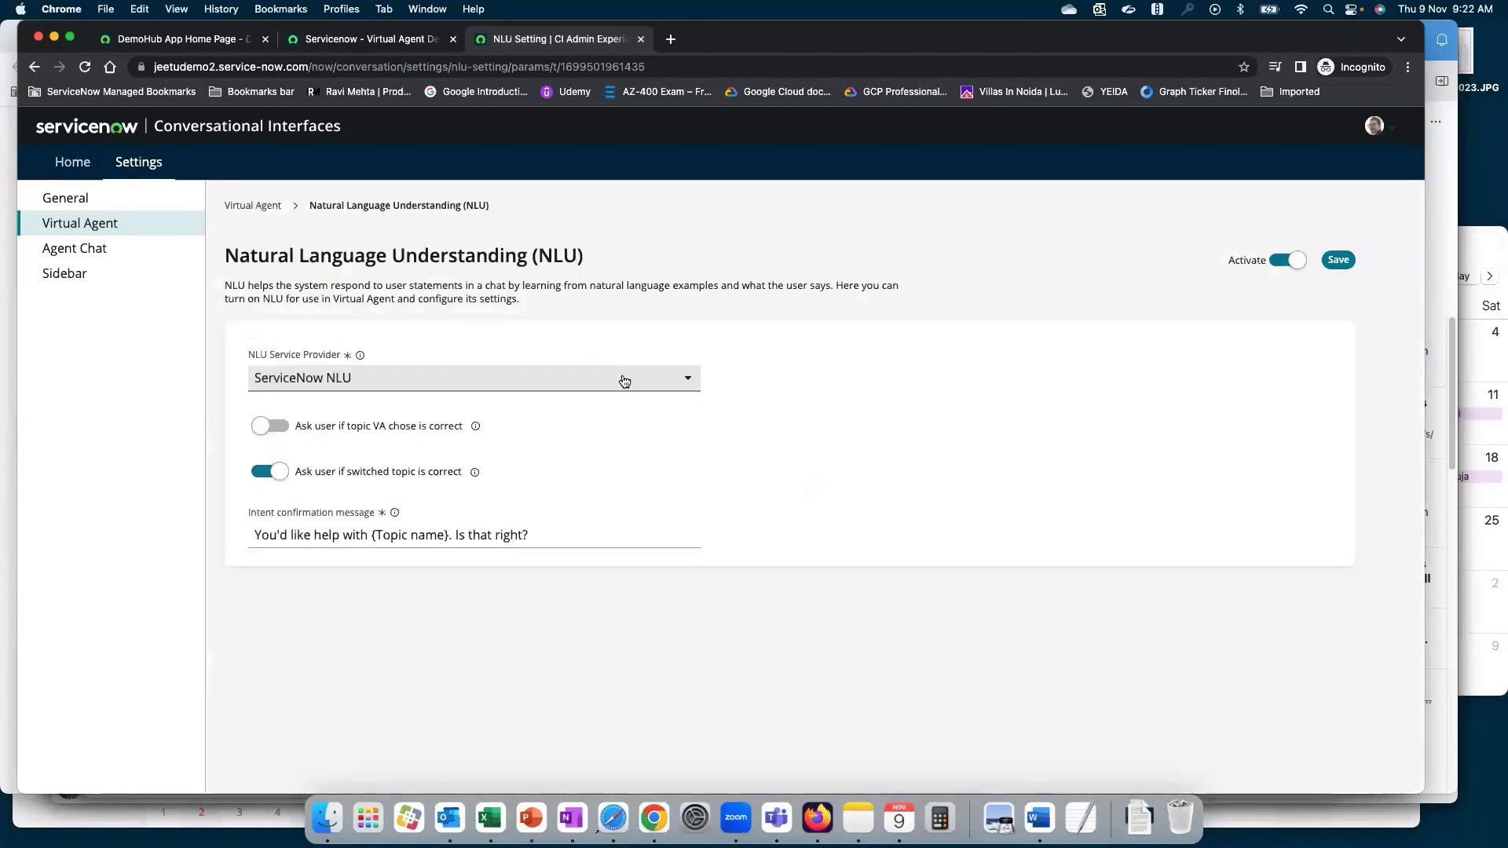
left_click(605, 379)
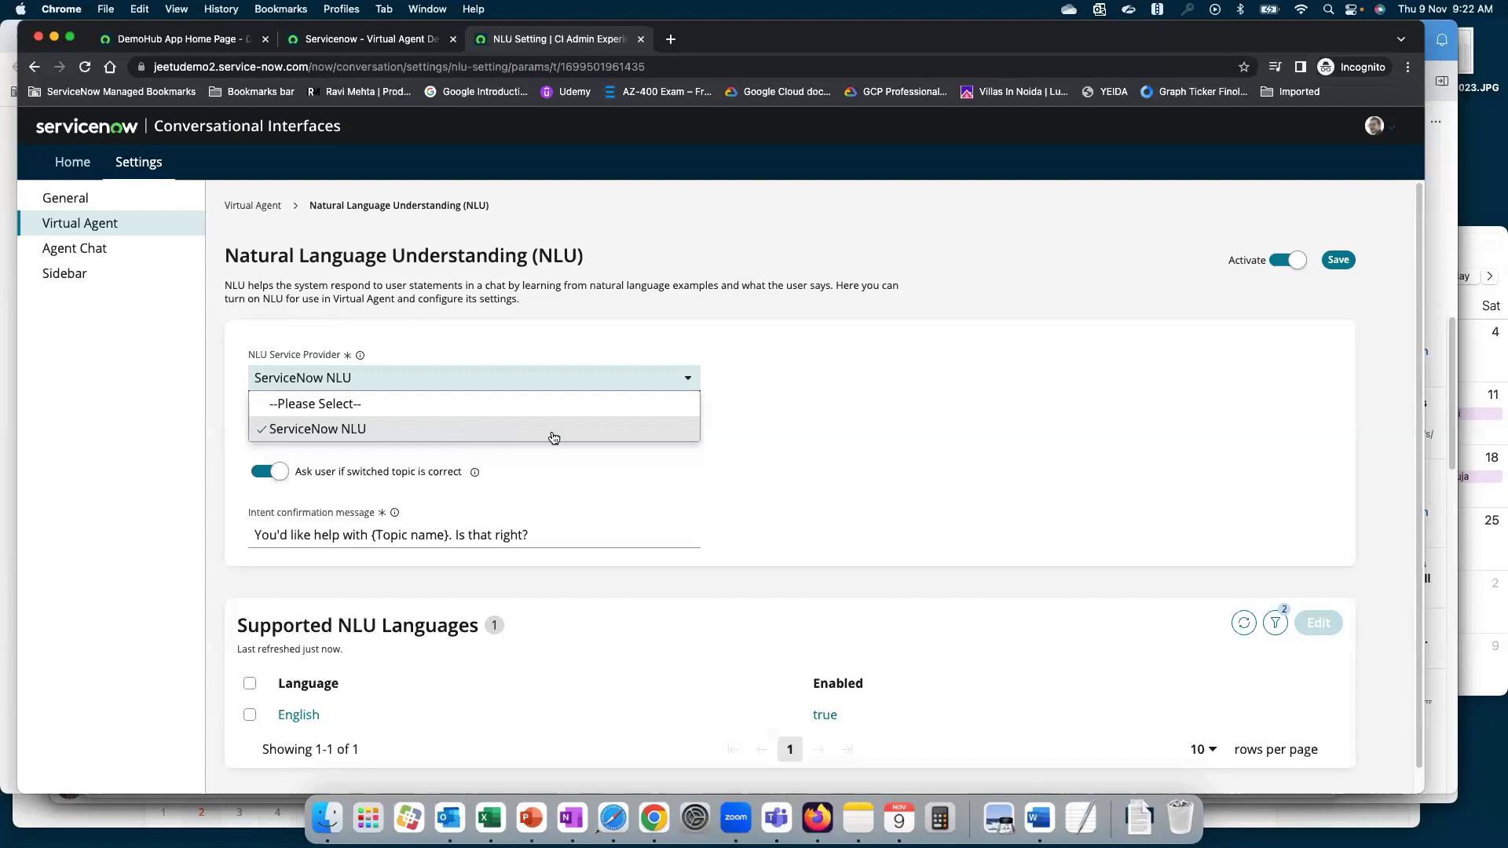
left_click(814, 377)
scroll(721, 476, "down", 1)
scroll(721, 476, "down", 1)
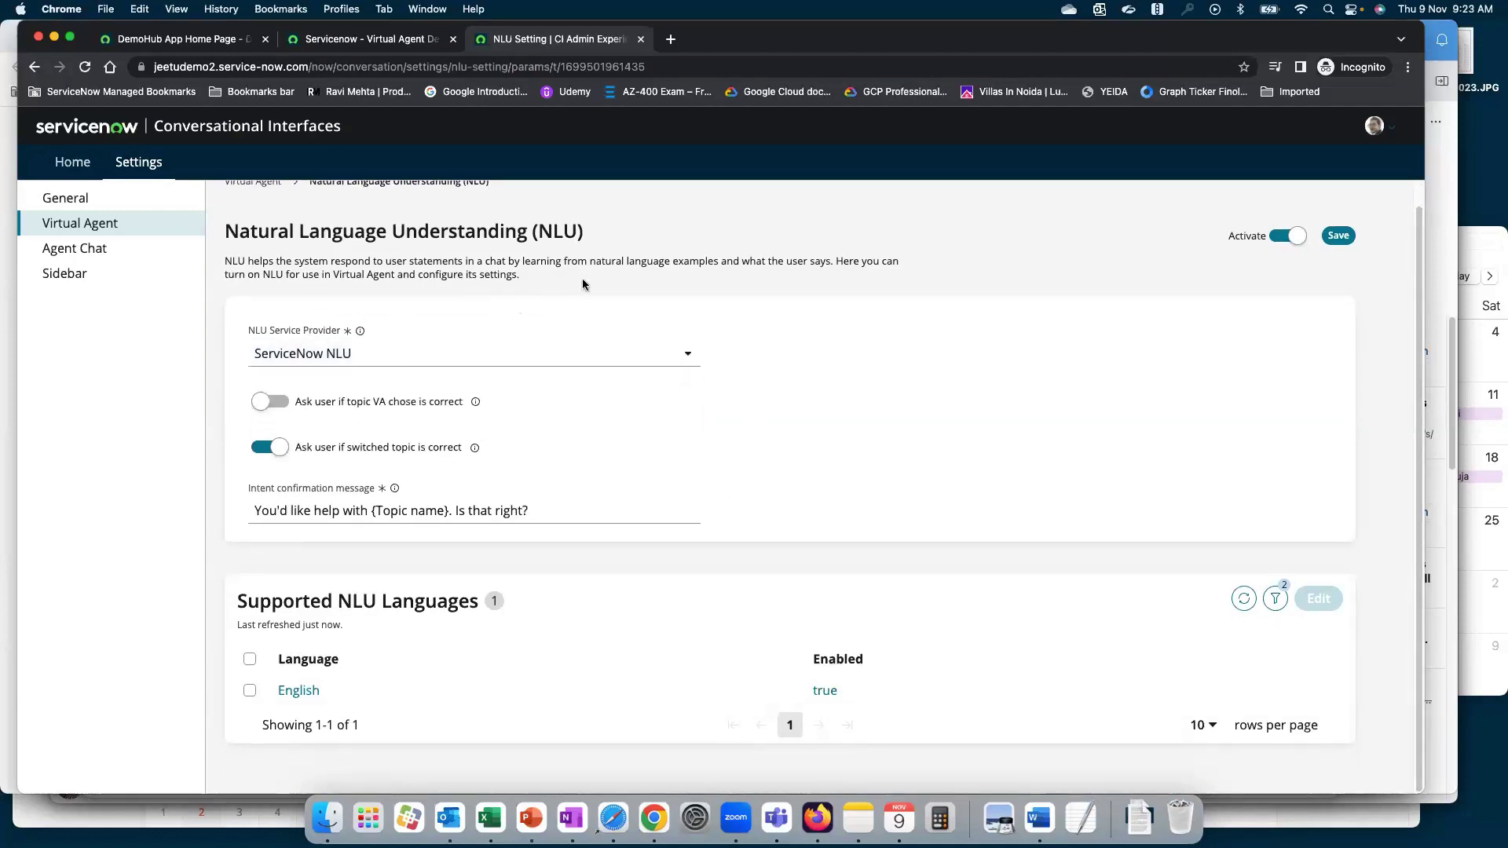
Step: Go to the "what is nlu ?" topic in Virtual Agent Designer and examine its conversation flow
left_click(377, 39)
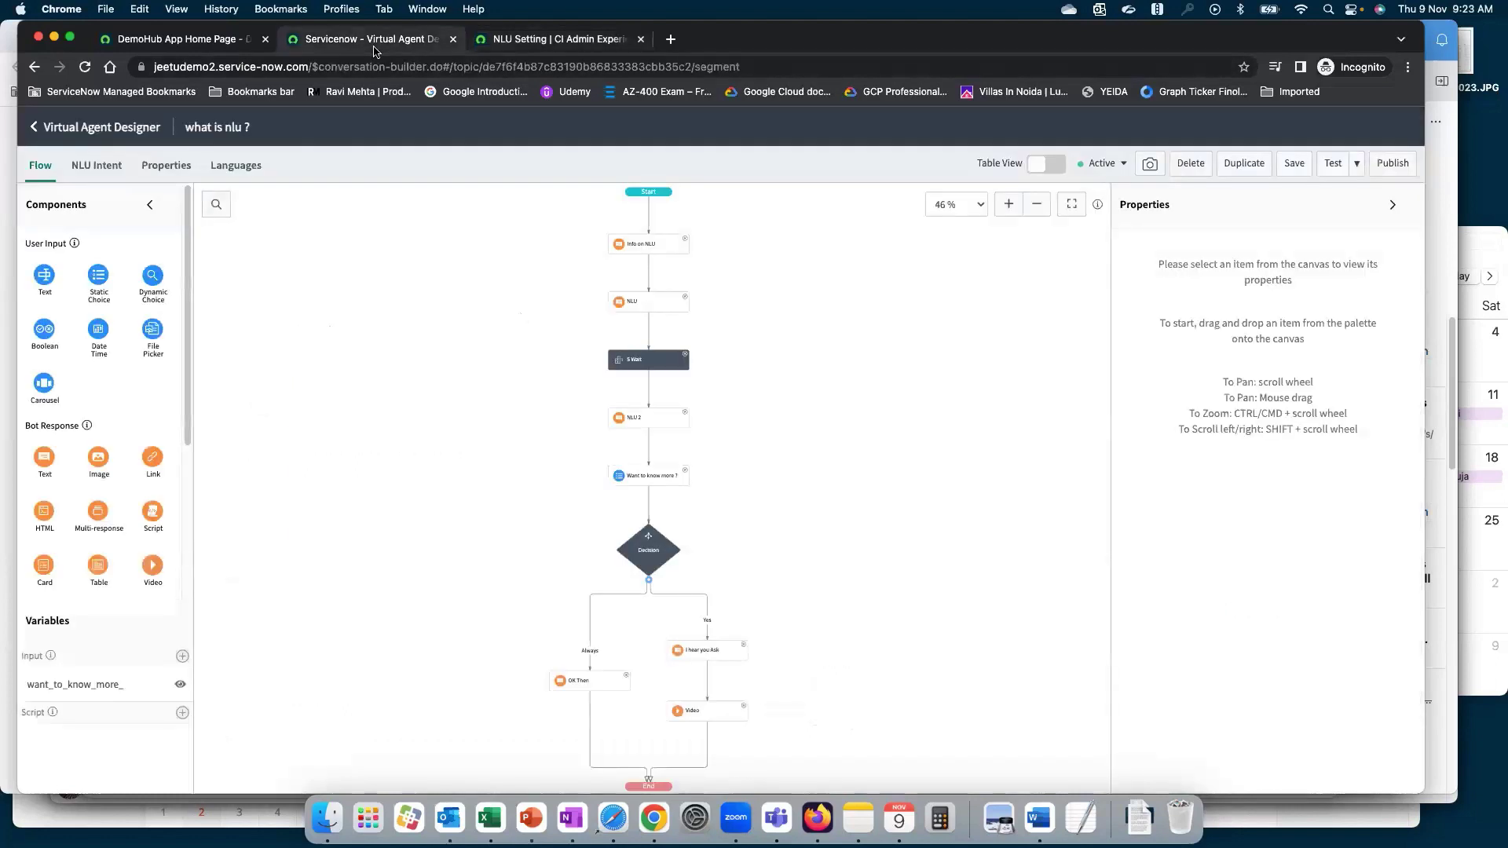
scroll(804, 380, "up", 5)
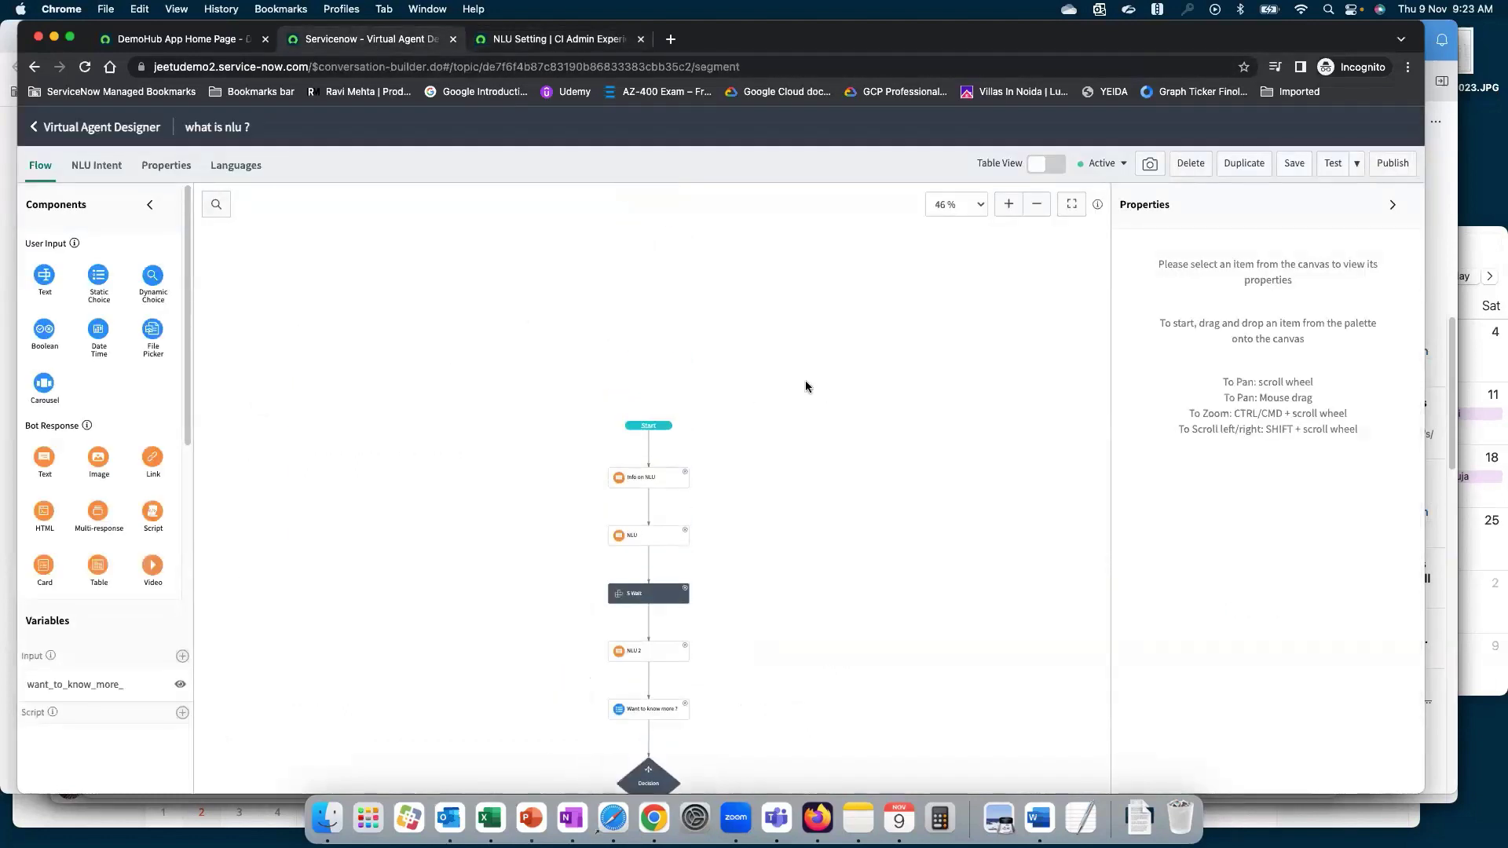
scroll(804, 380, "down", 1)
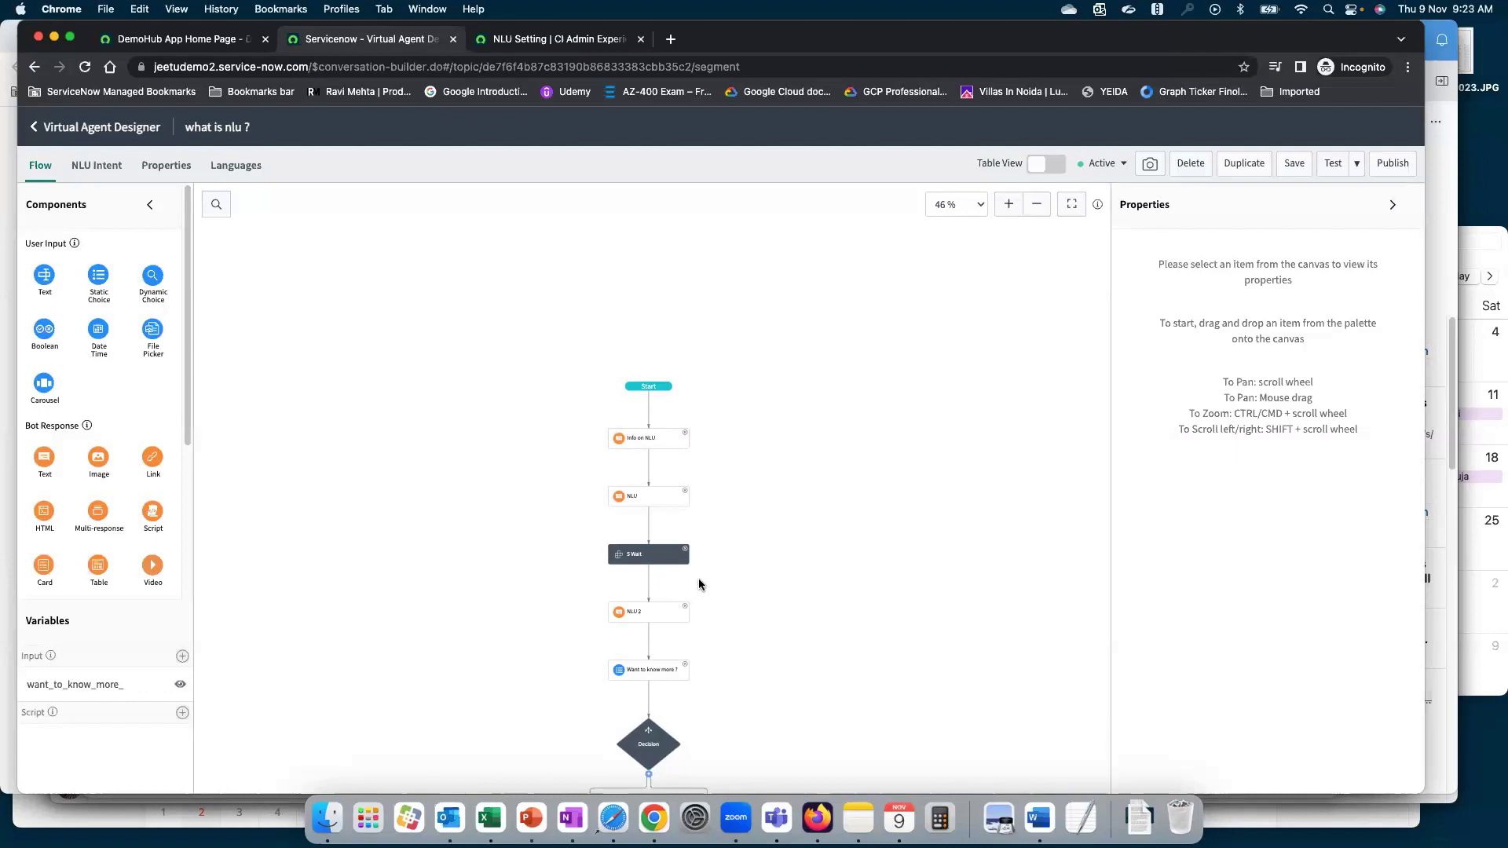
Step: Open the topic's properties and check the available topic types, keeping Topic selected
left_click(87, 169)
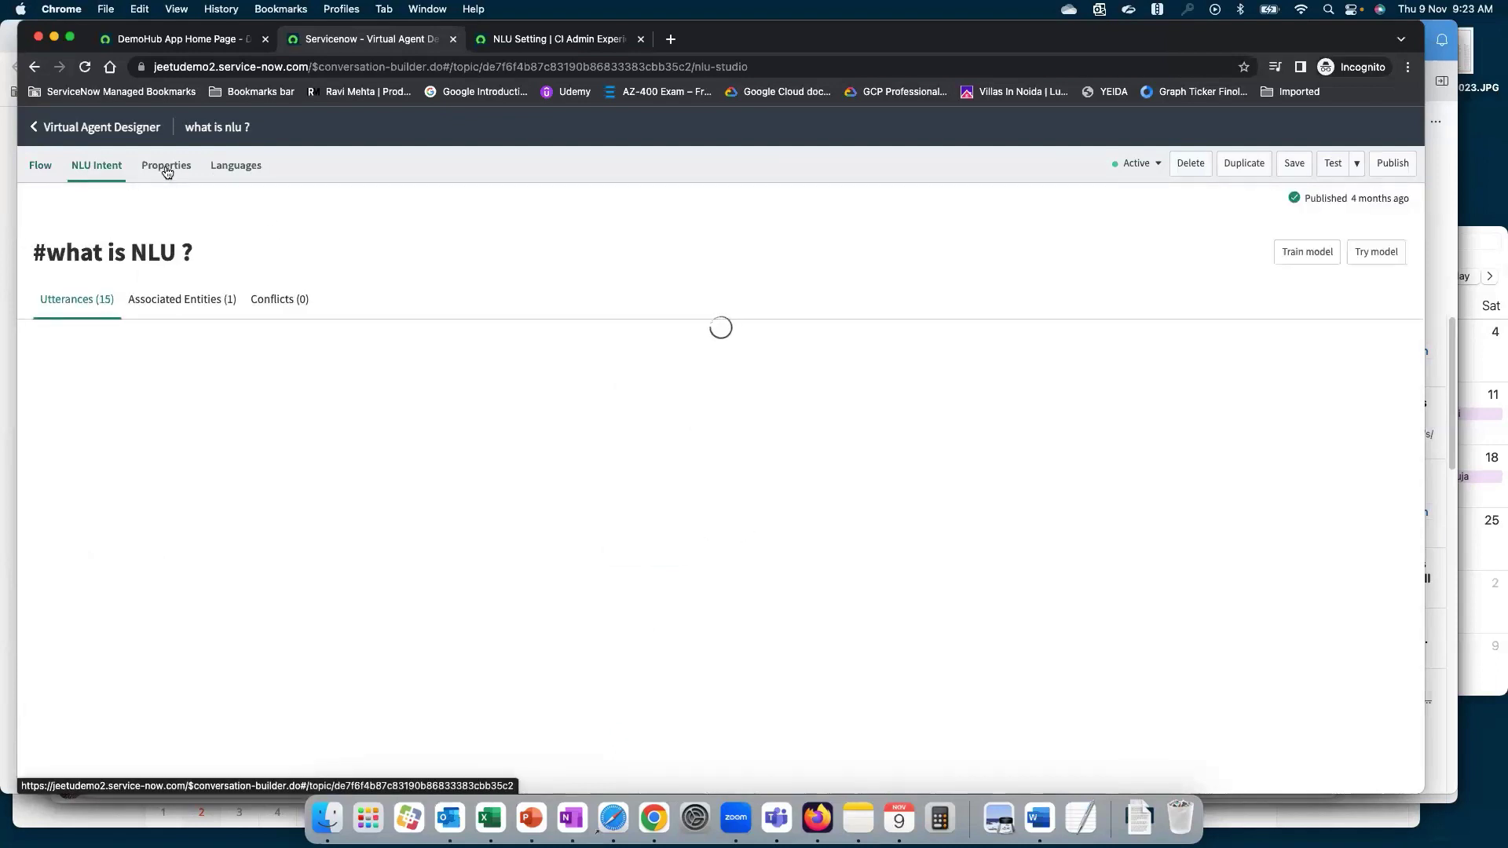
left_click(167, 166)
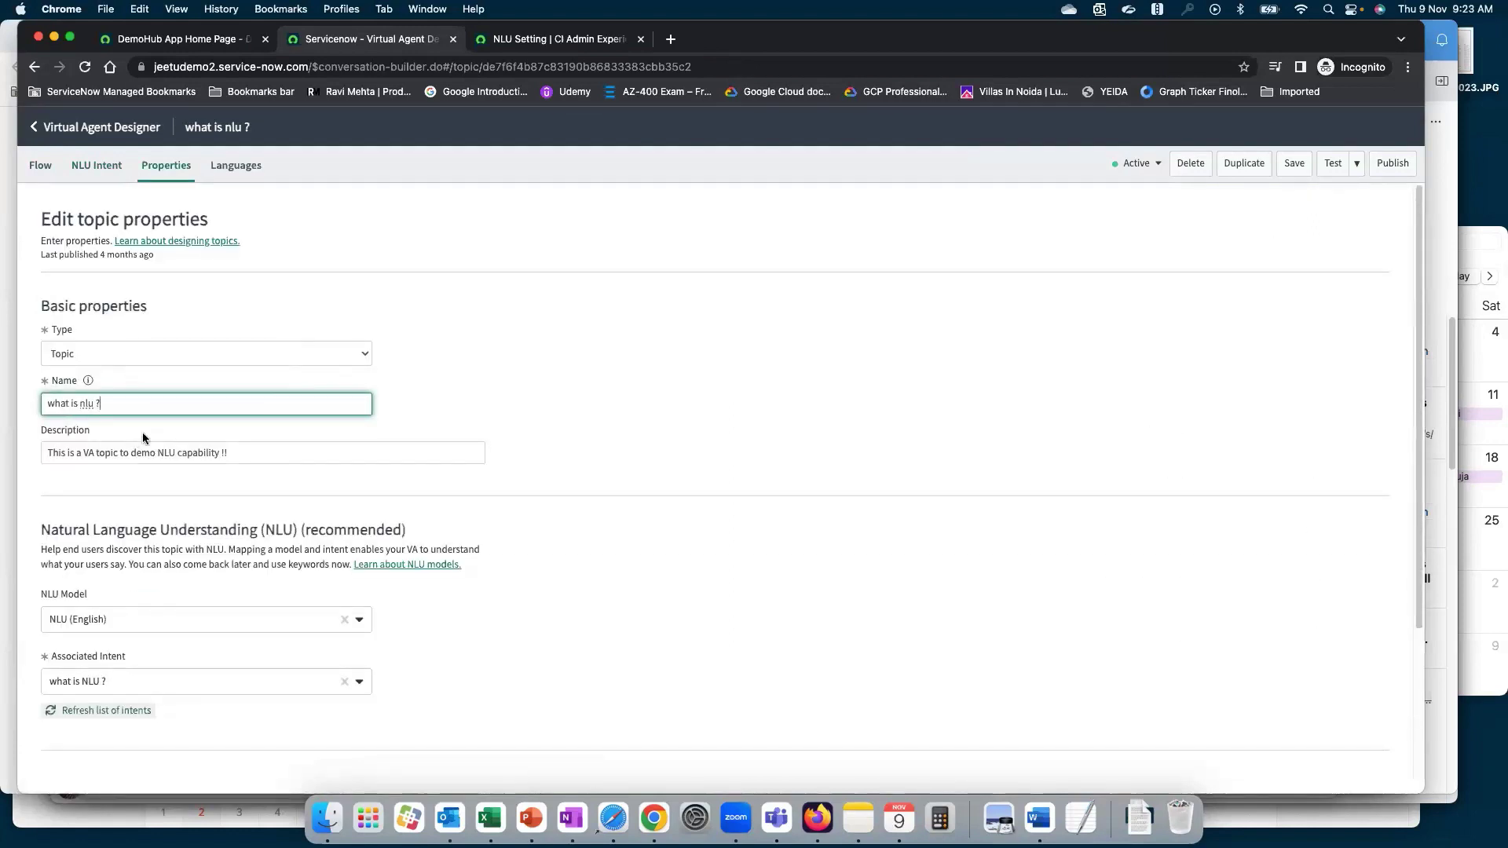
left_click(209, 355)
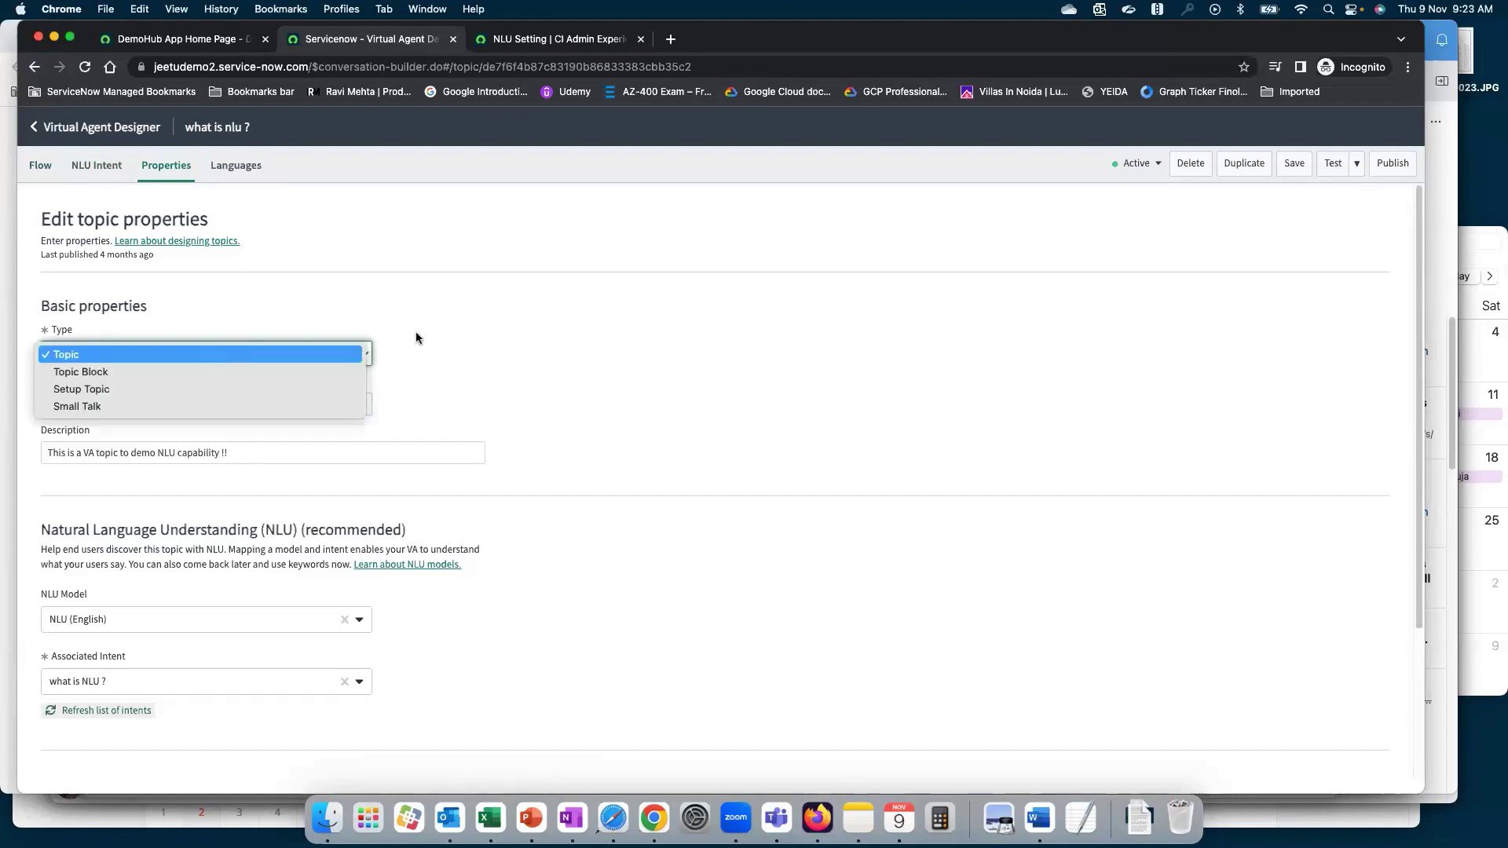
left_click(255, 354)
Step: Review the topic's NLU section, checking the selectable NLU models and the associated intent
scroll(190, 406, "down", 1)
scroll(190, 406, "down", 1)
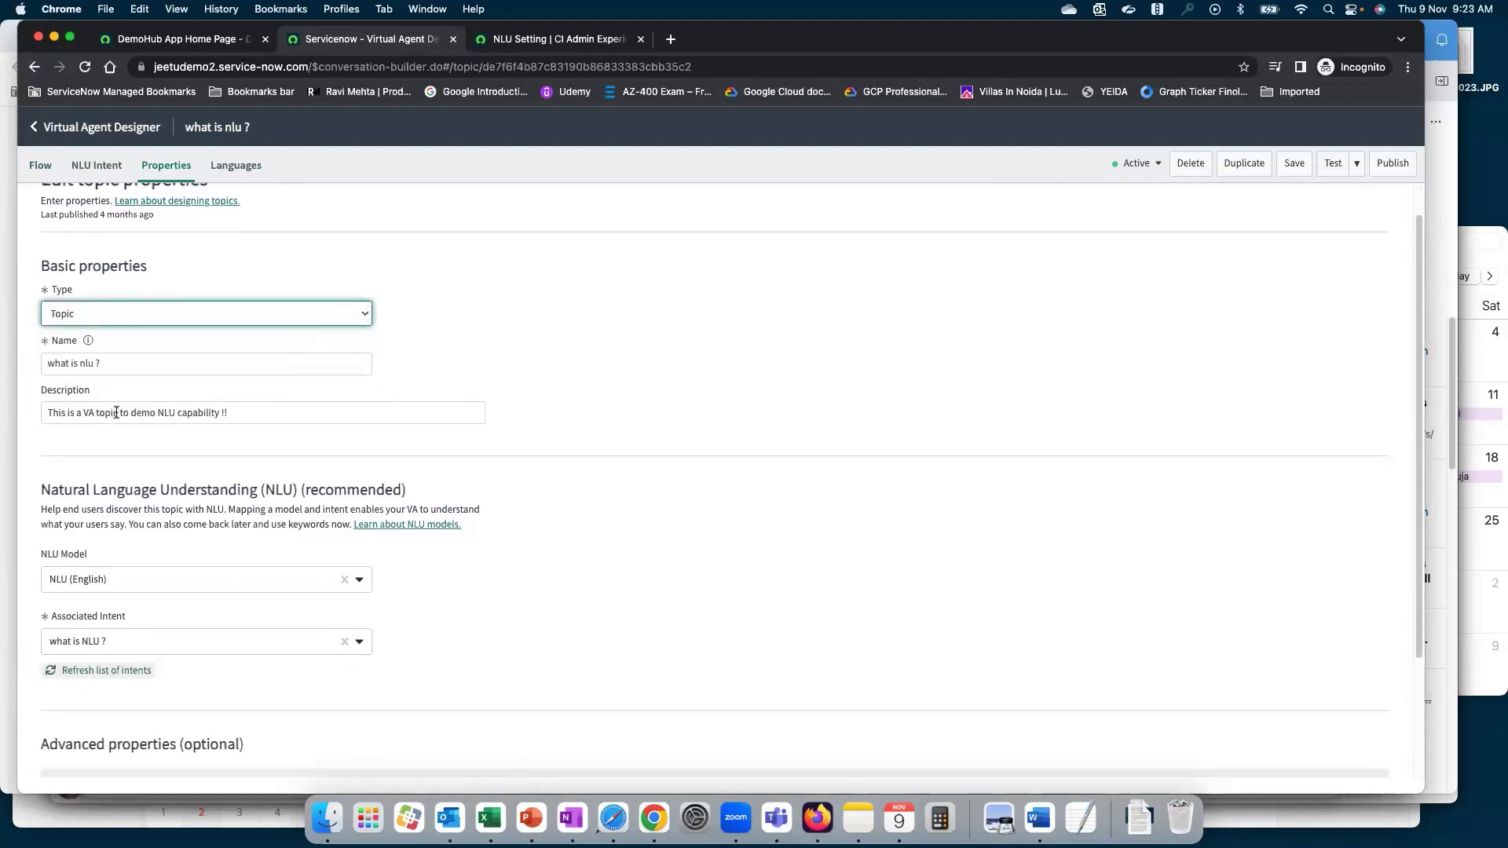
scroll(112, 409, "down", 5)
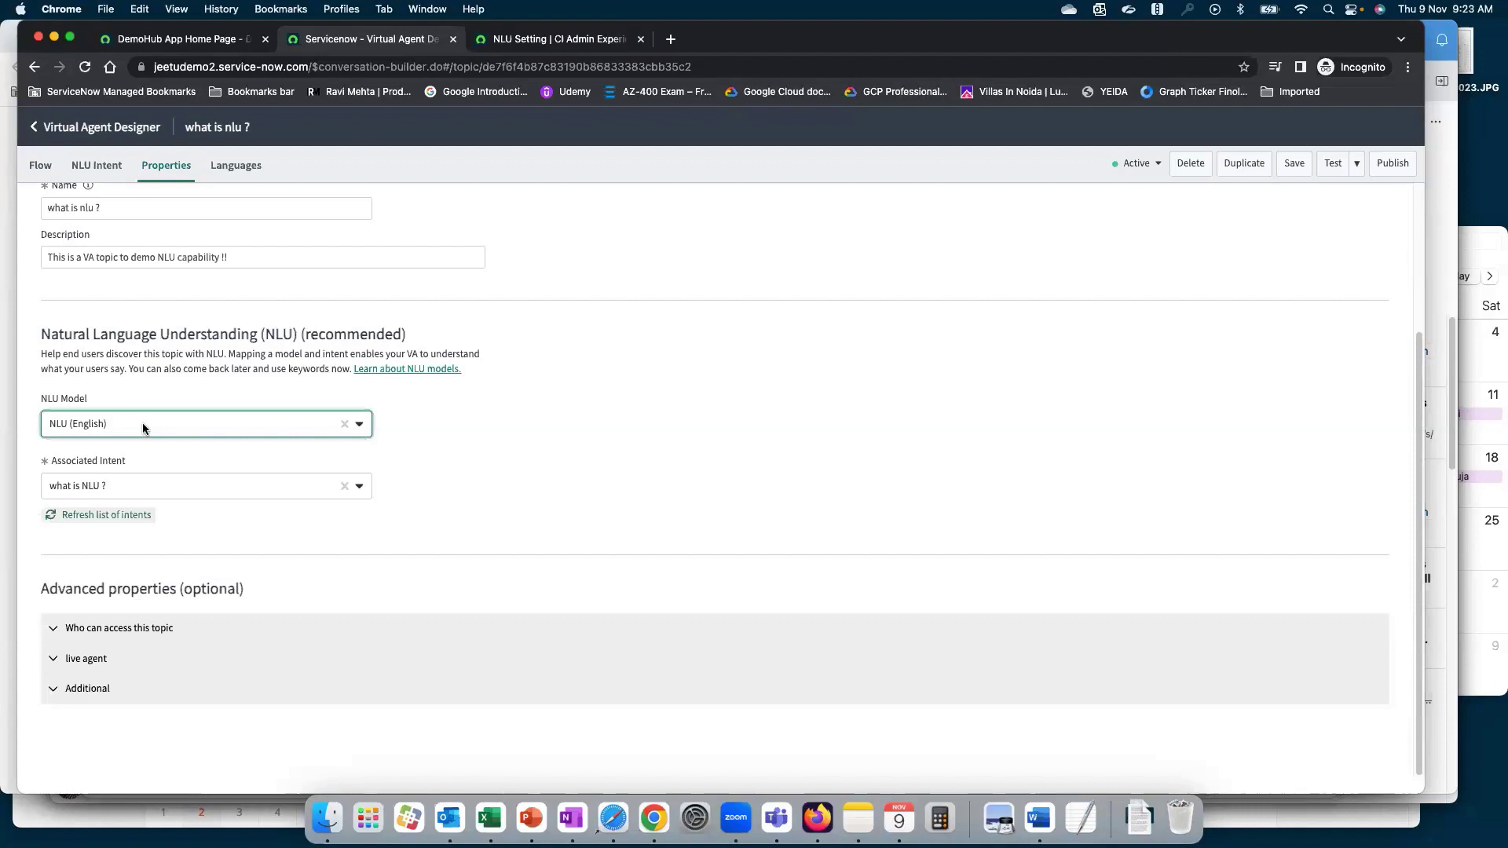
left_click(153, 426)
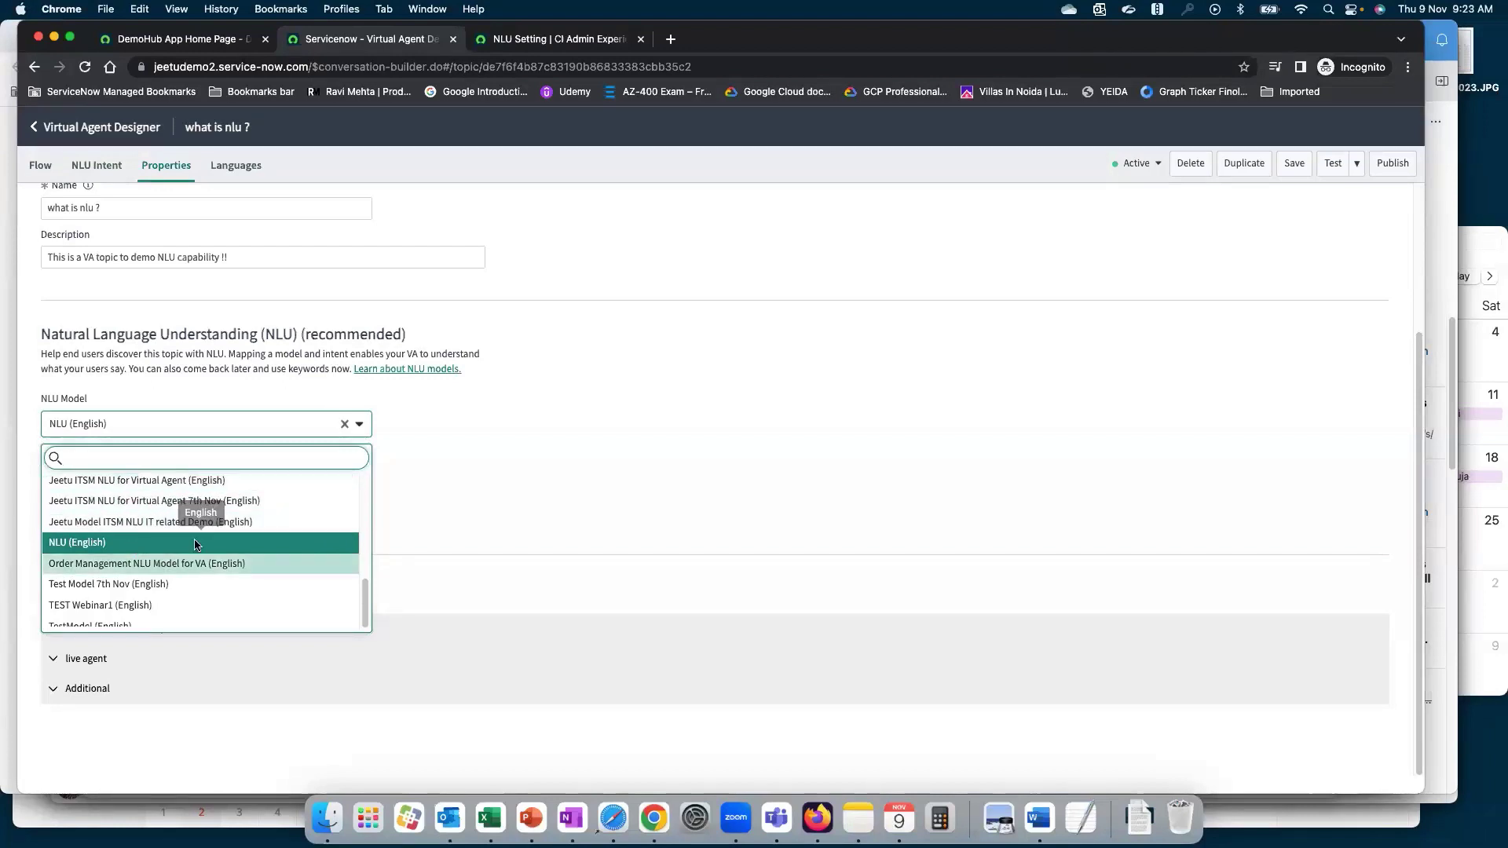
left_click(539, 476)
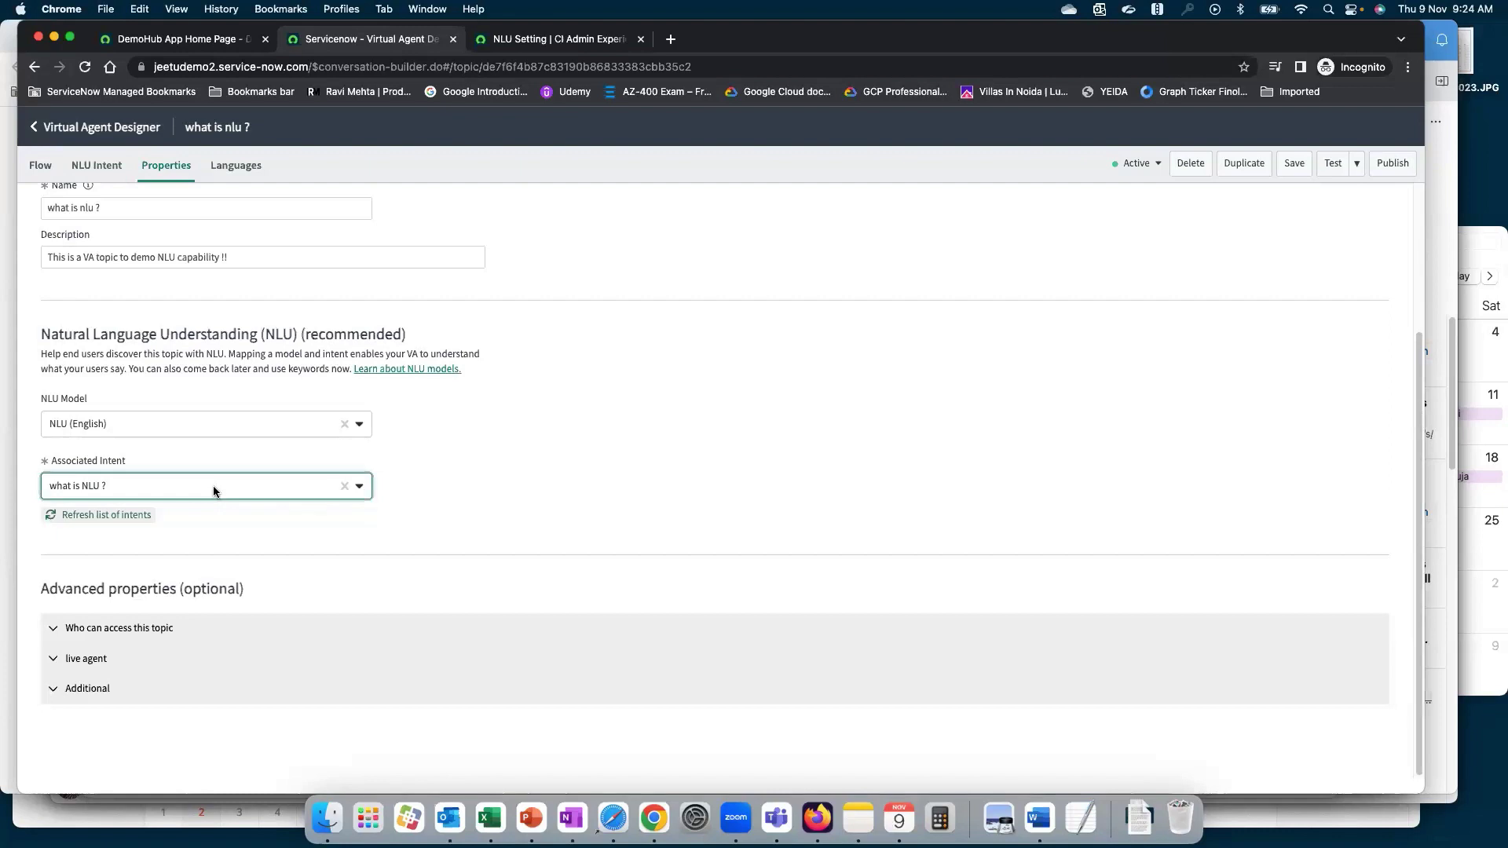
Step: Review the utterances and associated entities of the NLU intent mapped to the "what is nlu ?" topic
scroll(135, 207, "up", 3)
left_click(93, 166)
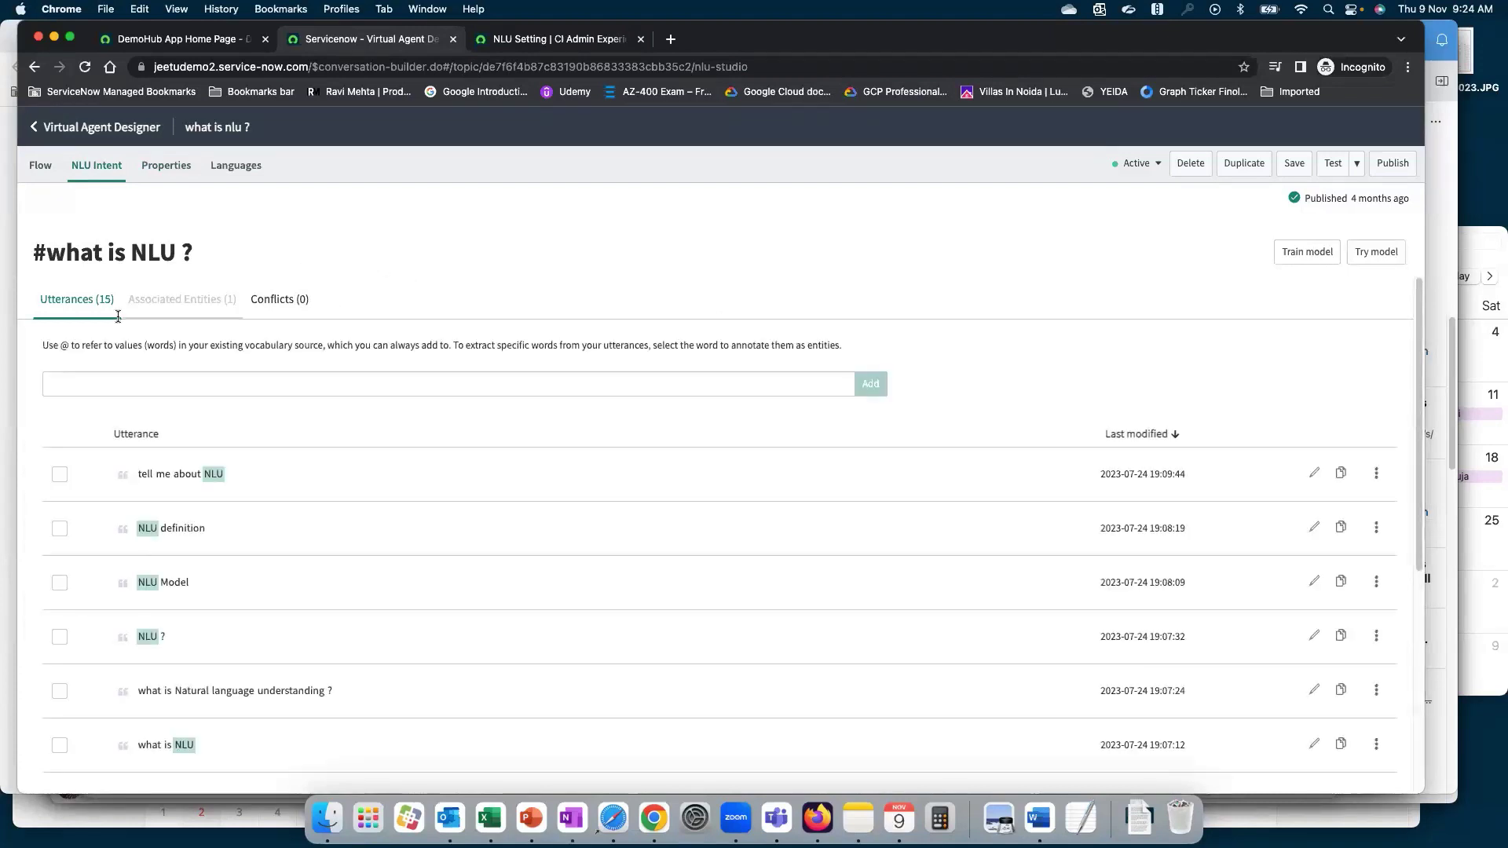
left_click(201, 312)
left_click(88, 300)
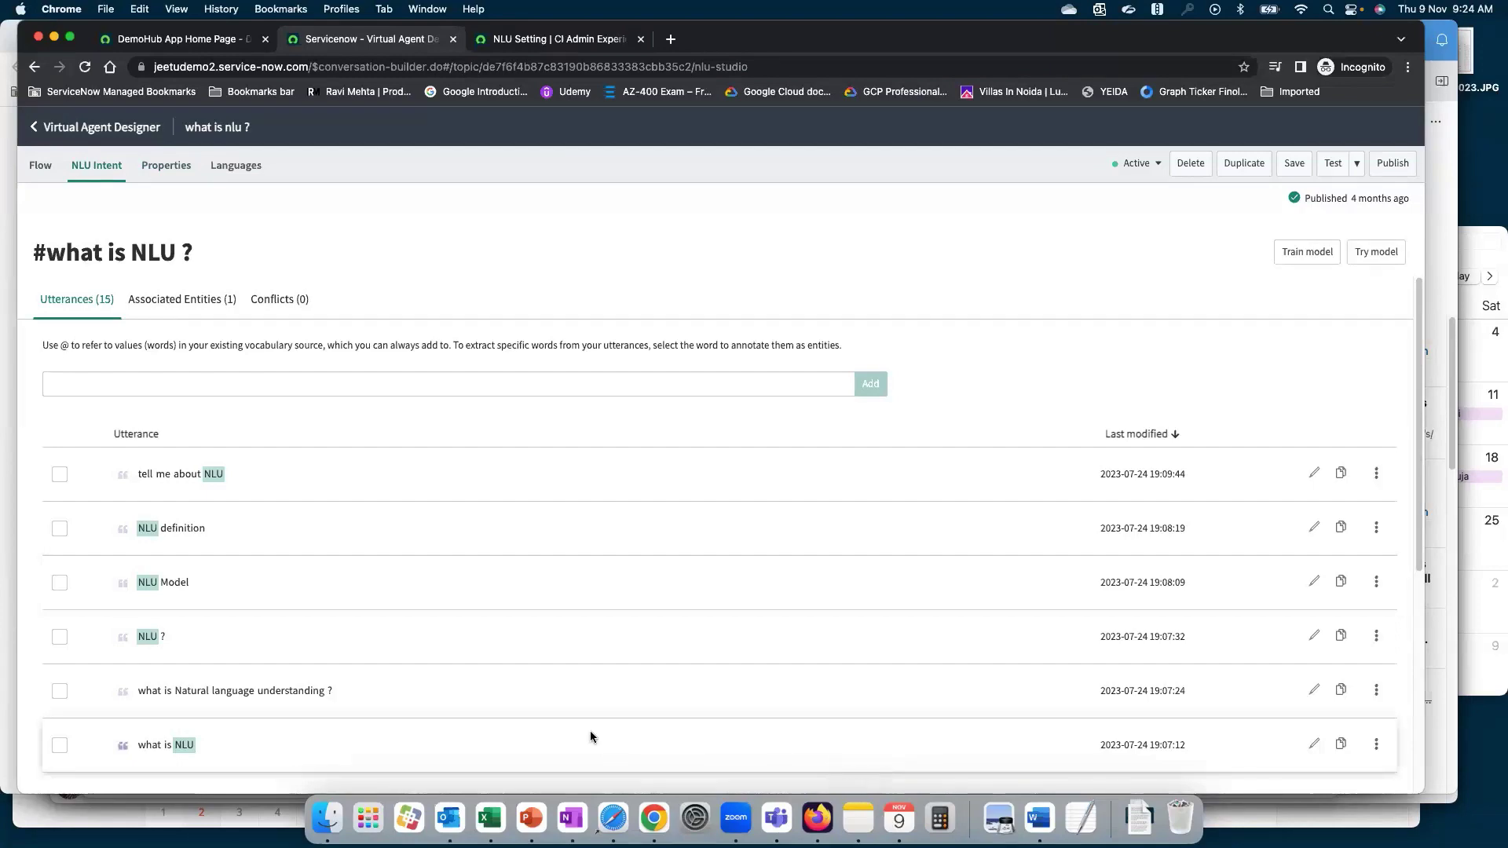
Step: Switch to PowerPoint and start the slide show from the "NLU Model Planning Best Practices" slide
left_click(531, 817)
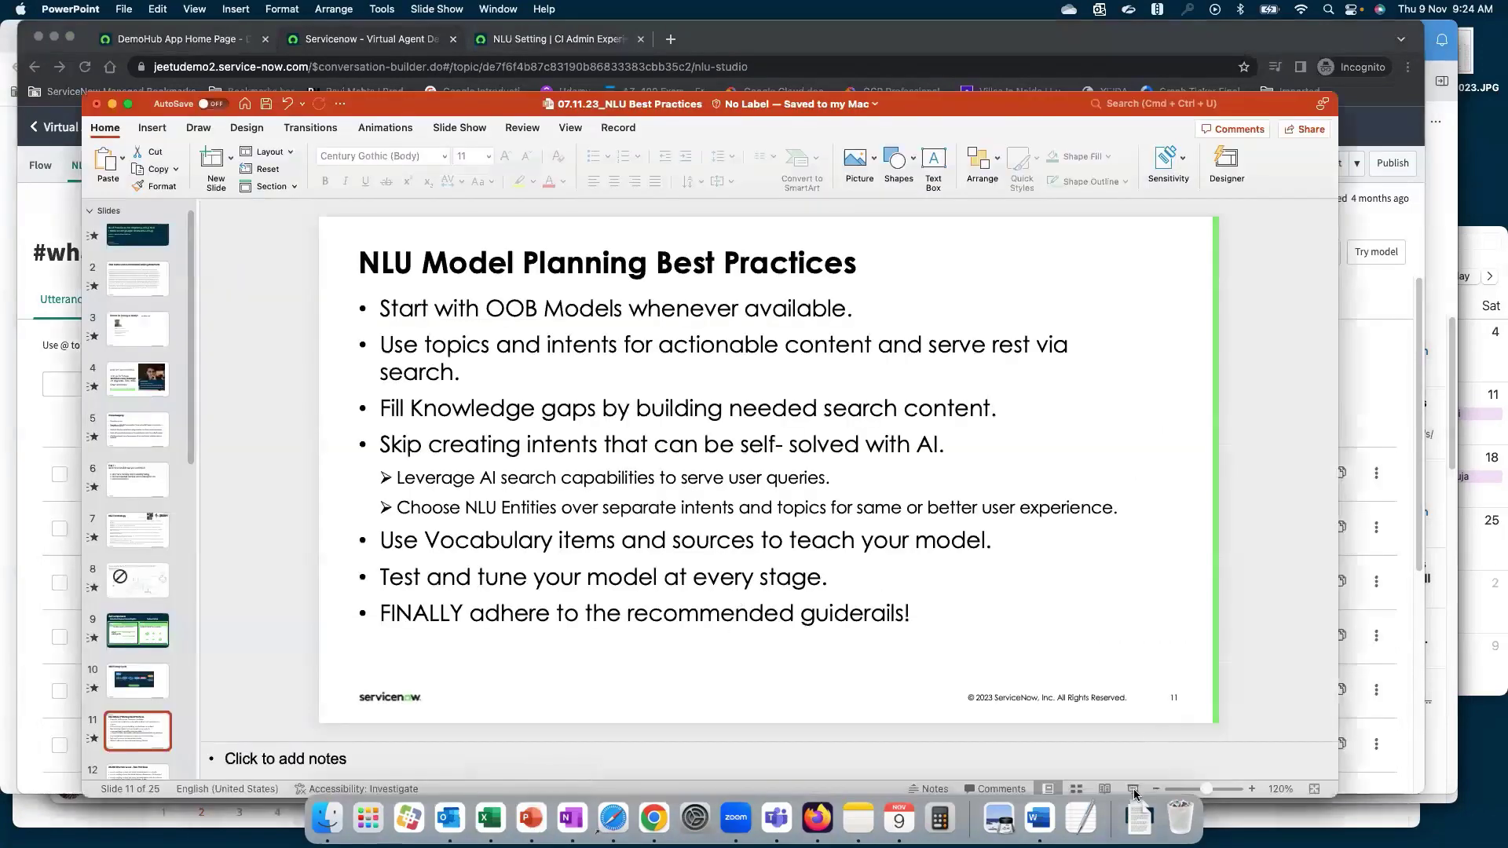
key("super+Return")
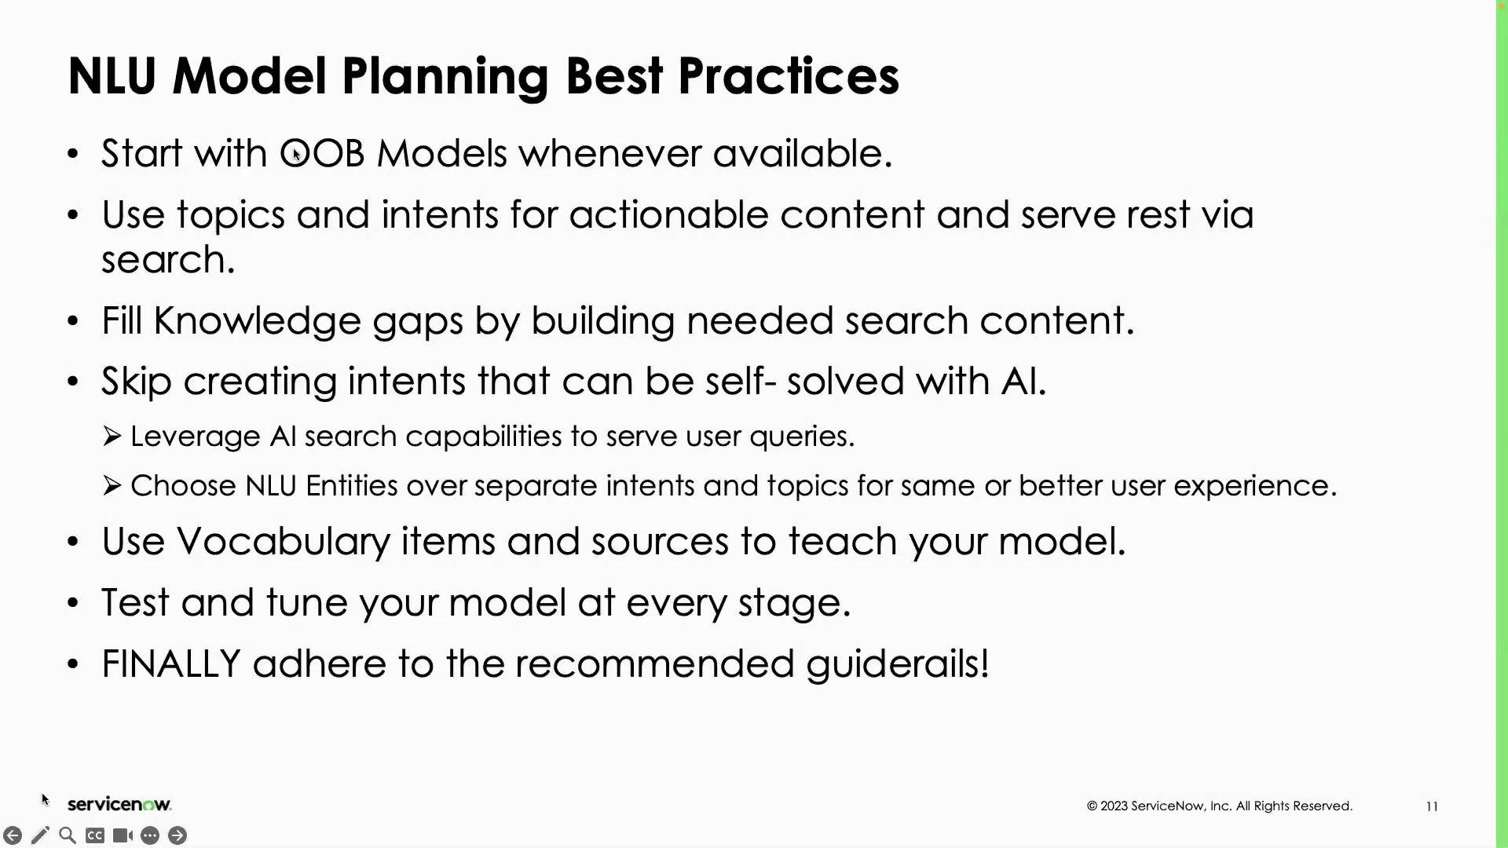
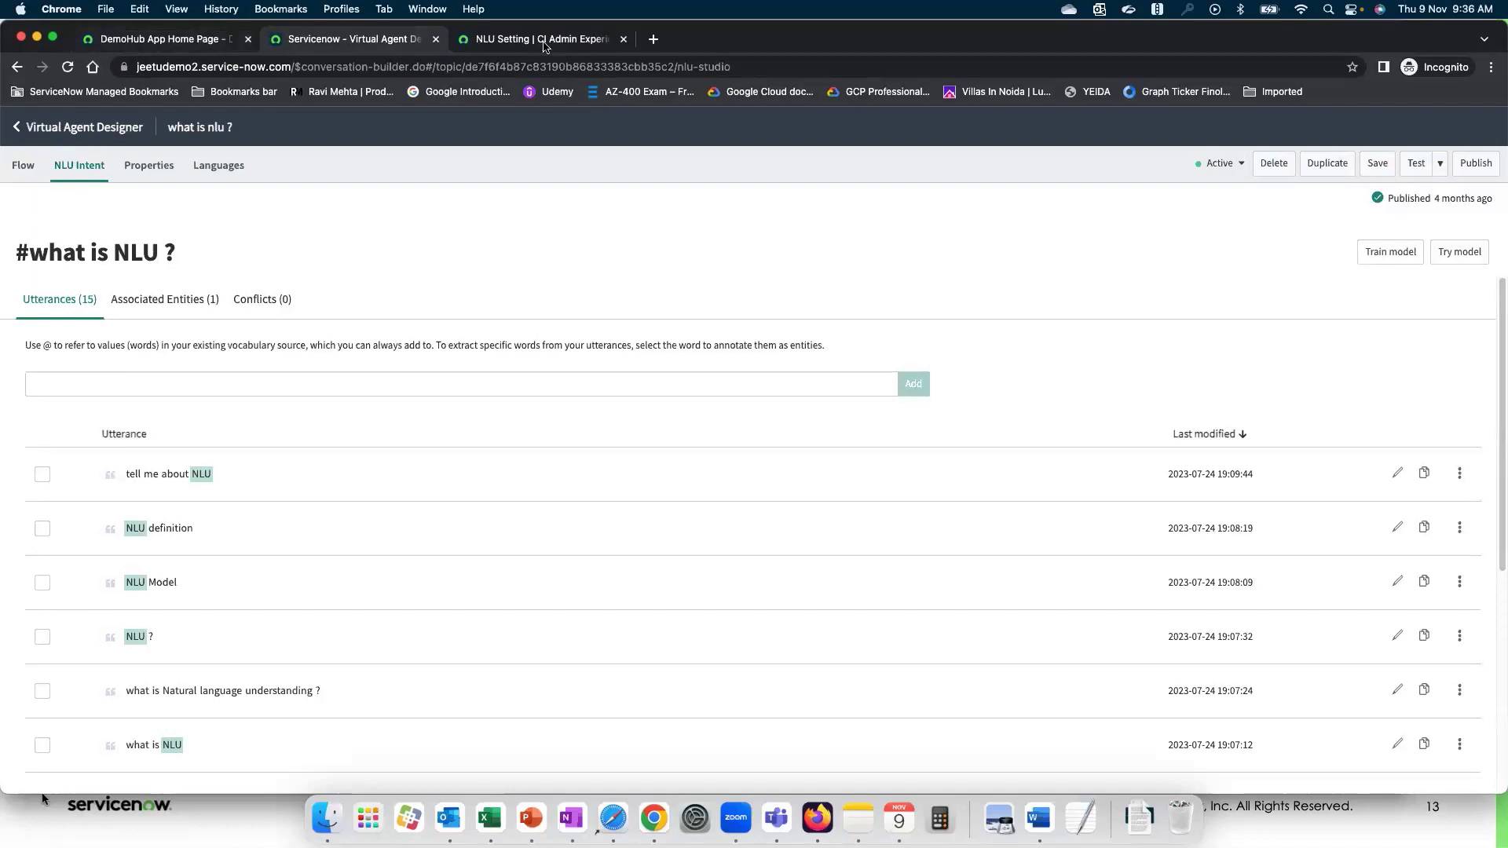
Step: Go to the DemoHub App home page and filter the list of all modules by "nlu"
left_click(542, 39)
left_click(159, 43)
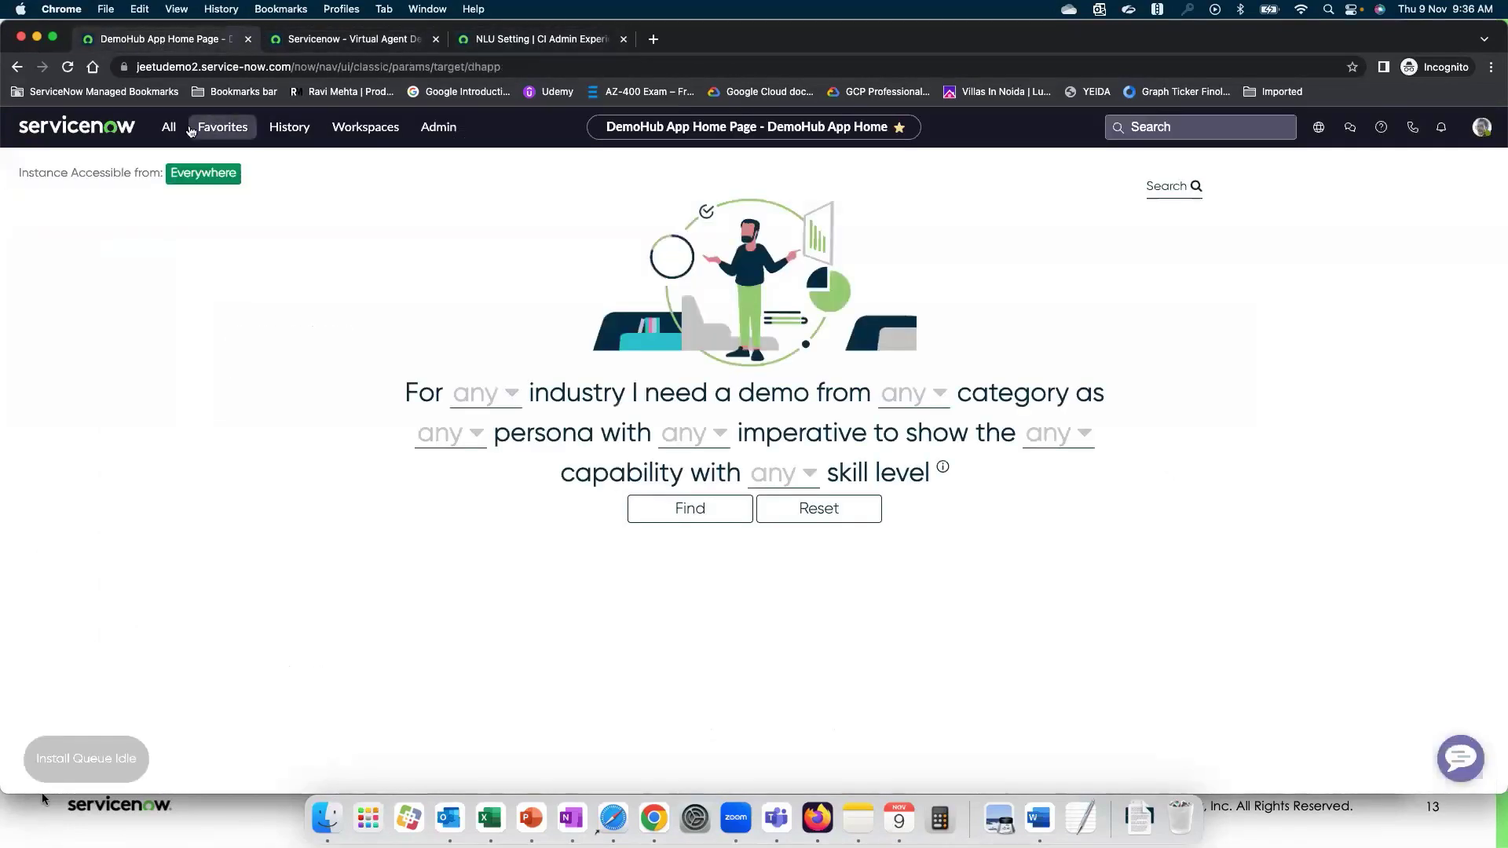
left_click(169, 127)
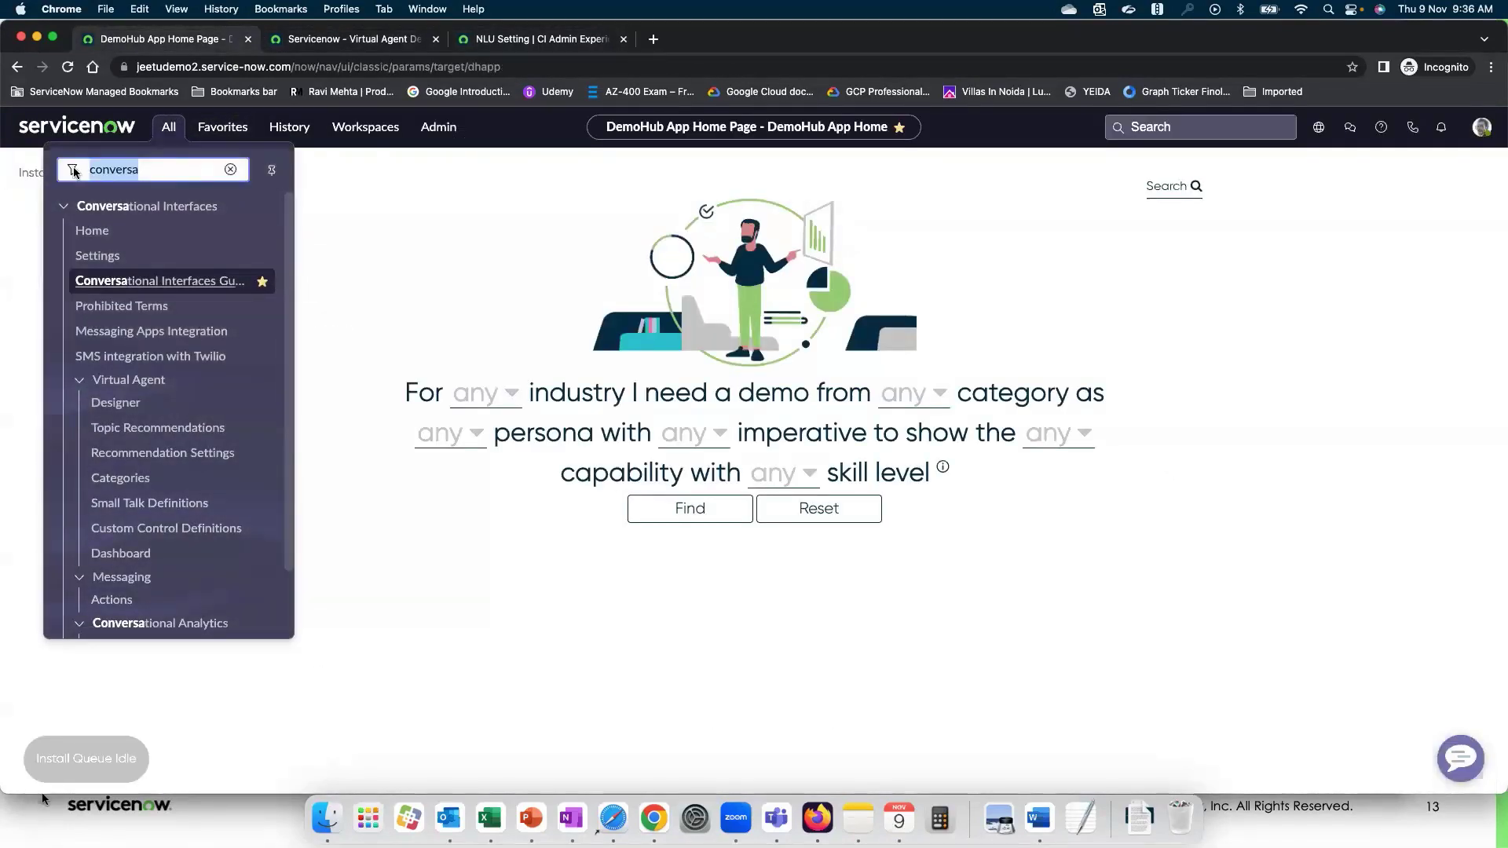
type("nlu")
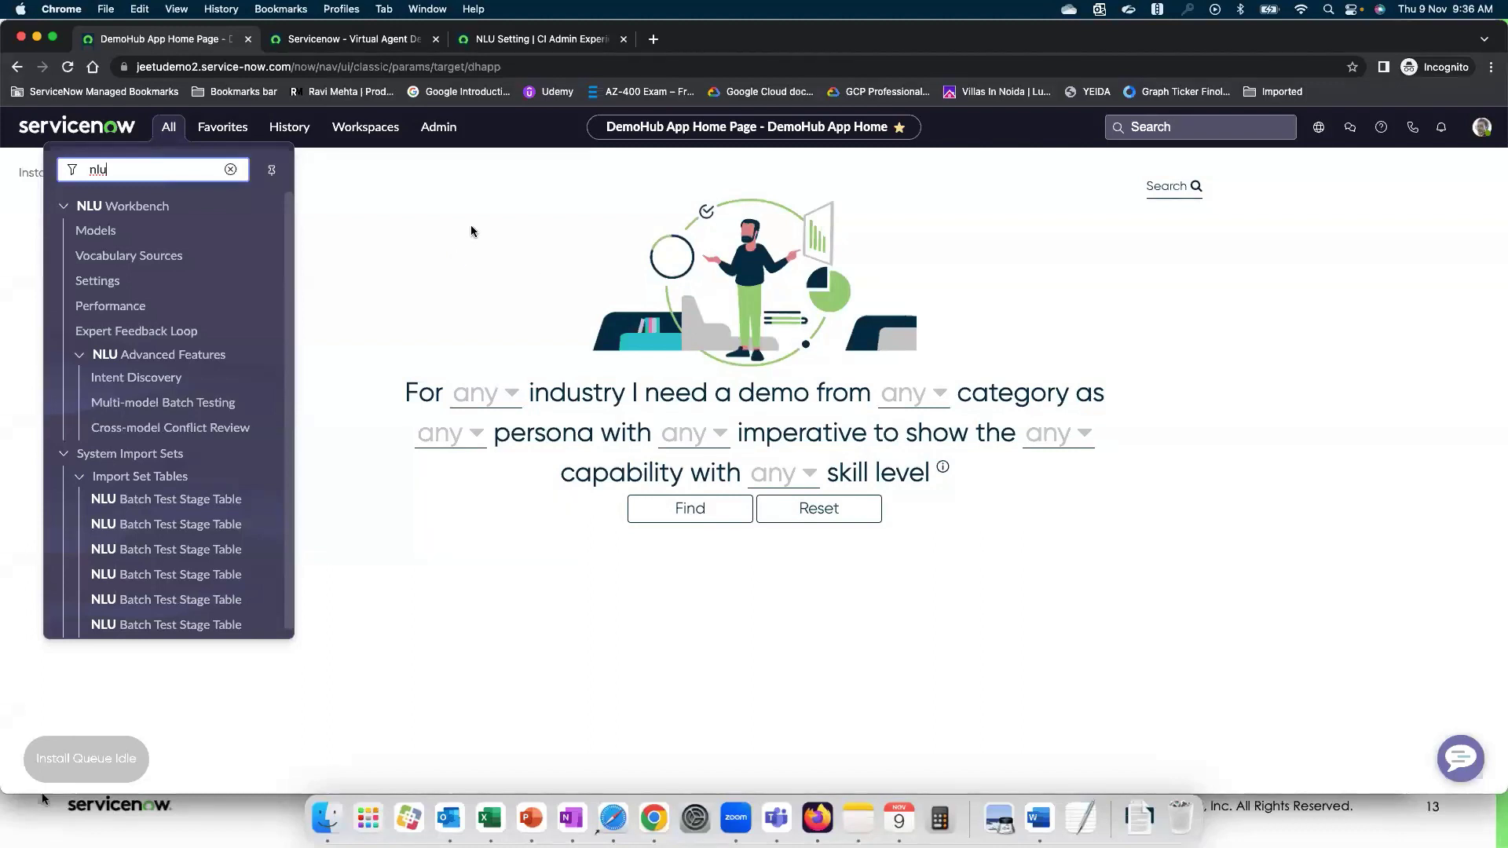
Step: Leave the "what is nlu ?" topic and return to the Virtual Agent Designer topic list
left_click(343, 42)
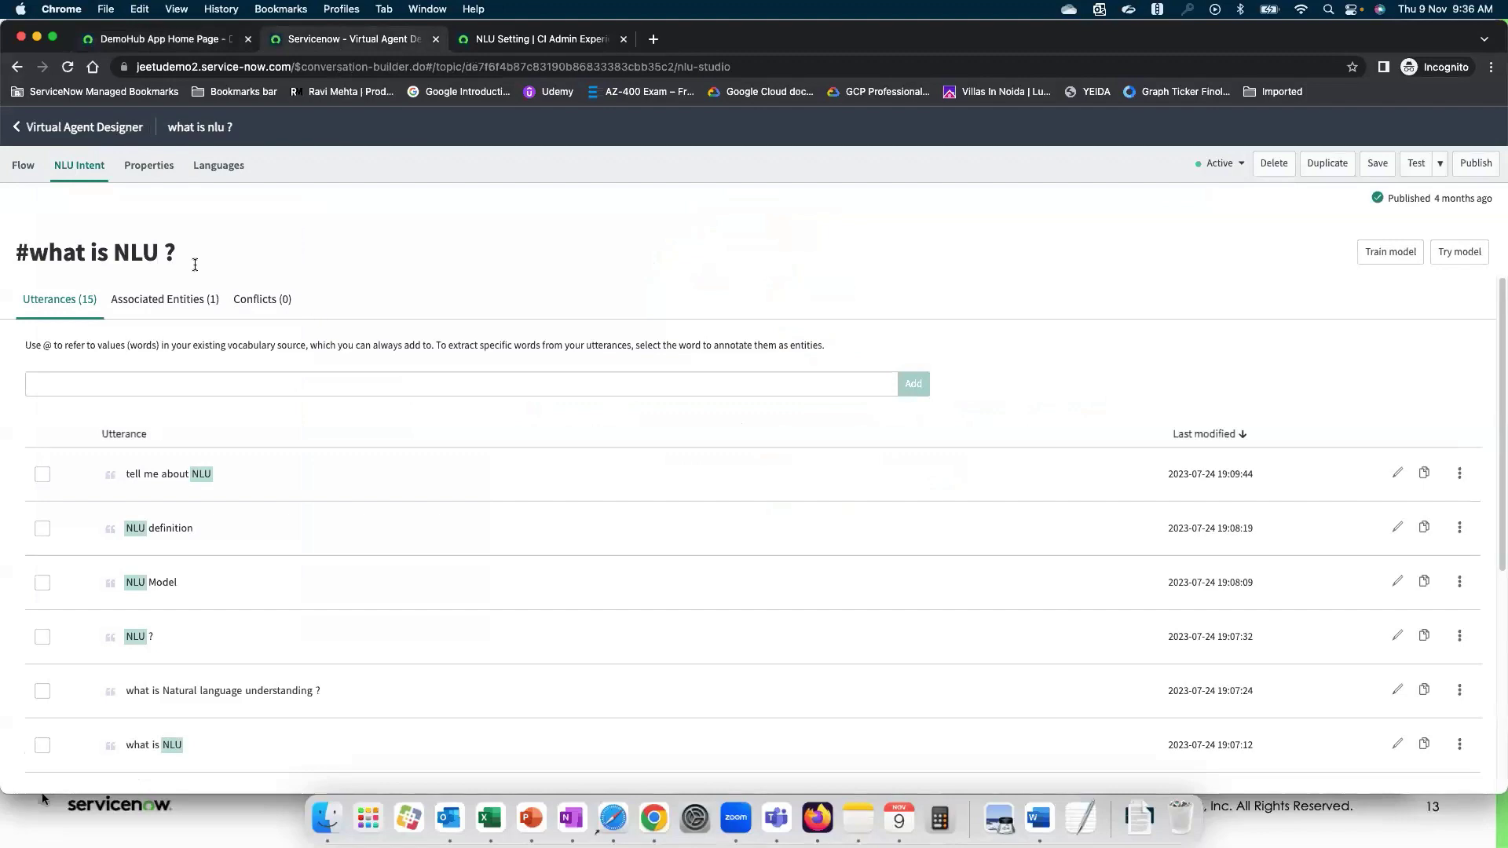
left_click(18, 130)
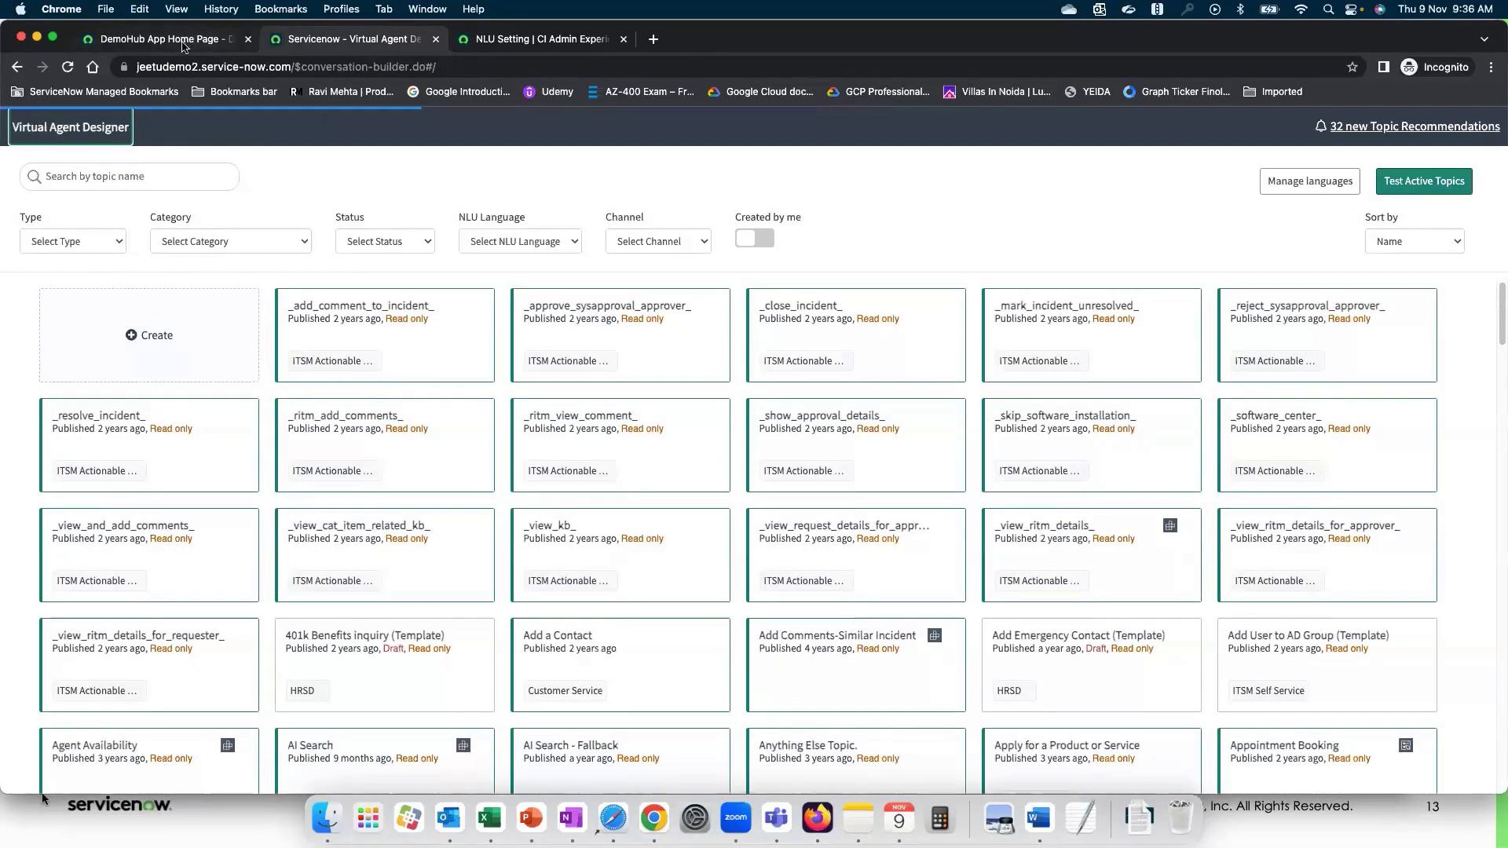
Step: Open the NLU Workbench Models page in a new browser tab and place that tab directly after the DemoHub home page
left_click(205, 41)
left_click(168, 130)
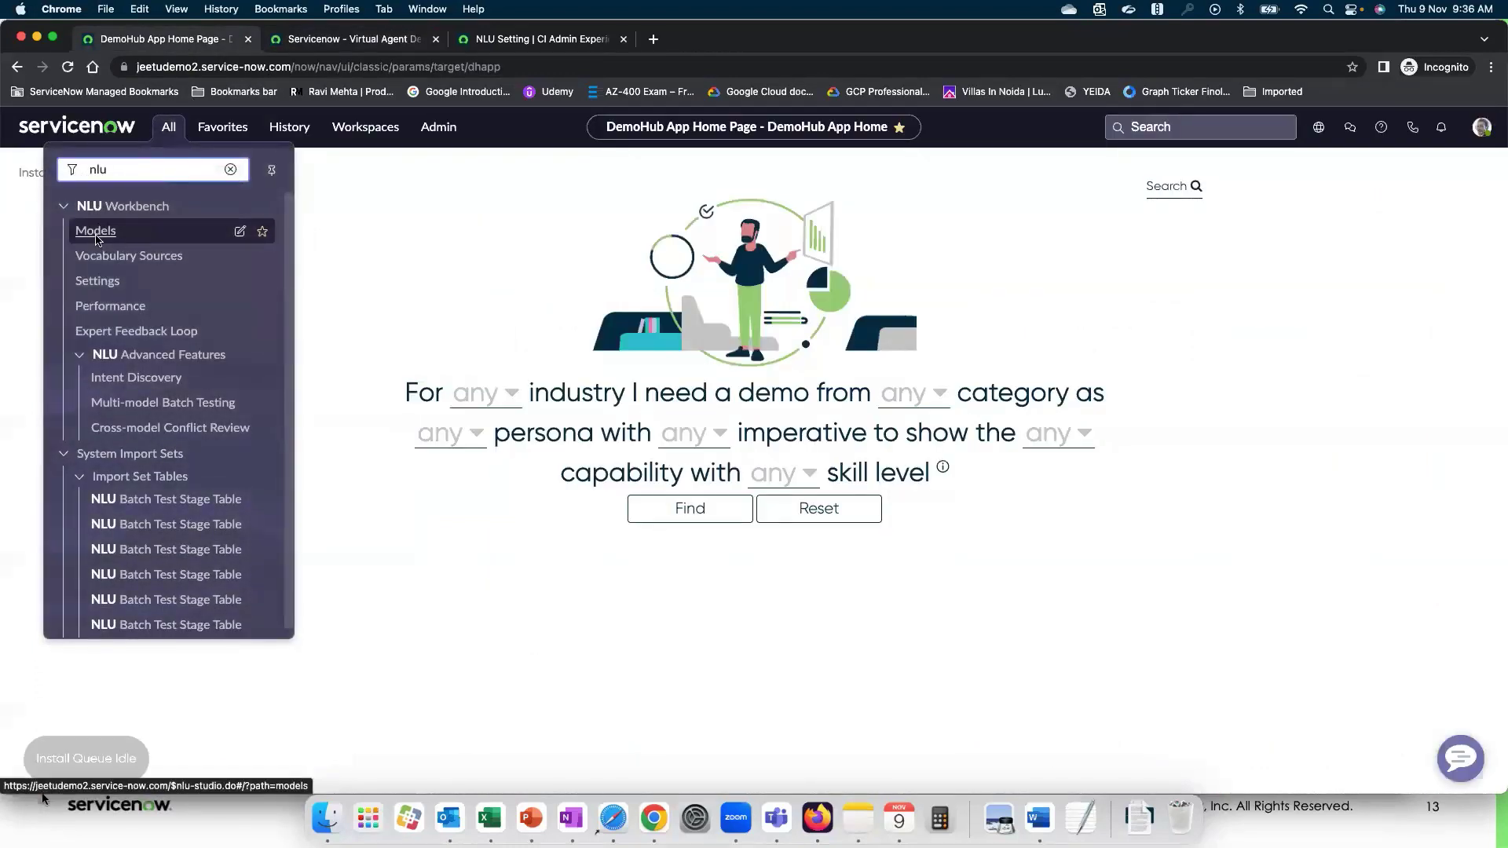
right_click(98, 232)
left_click(118, 248)
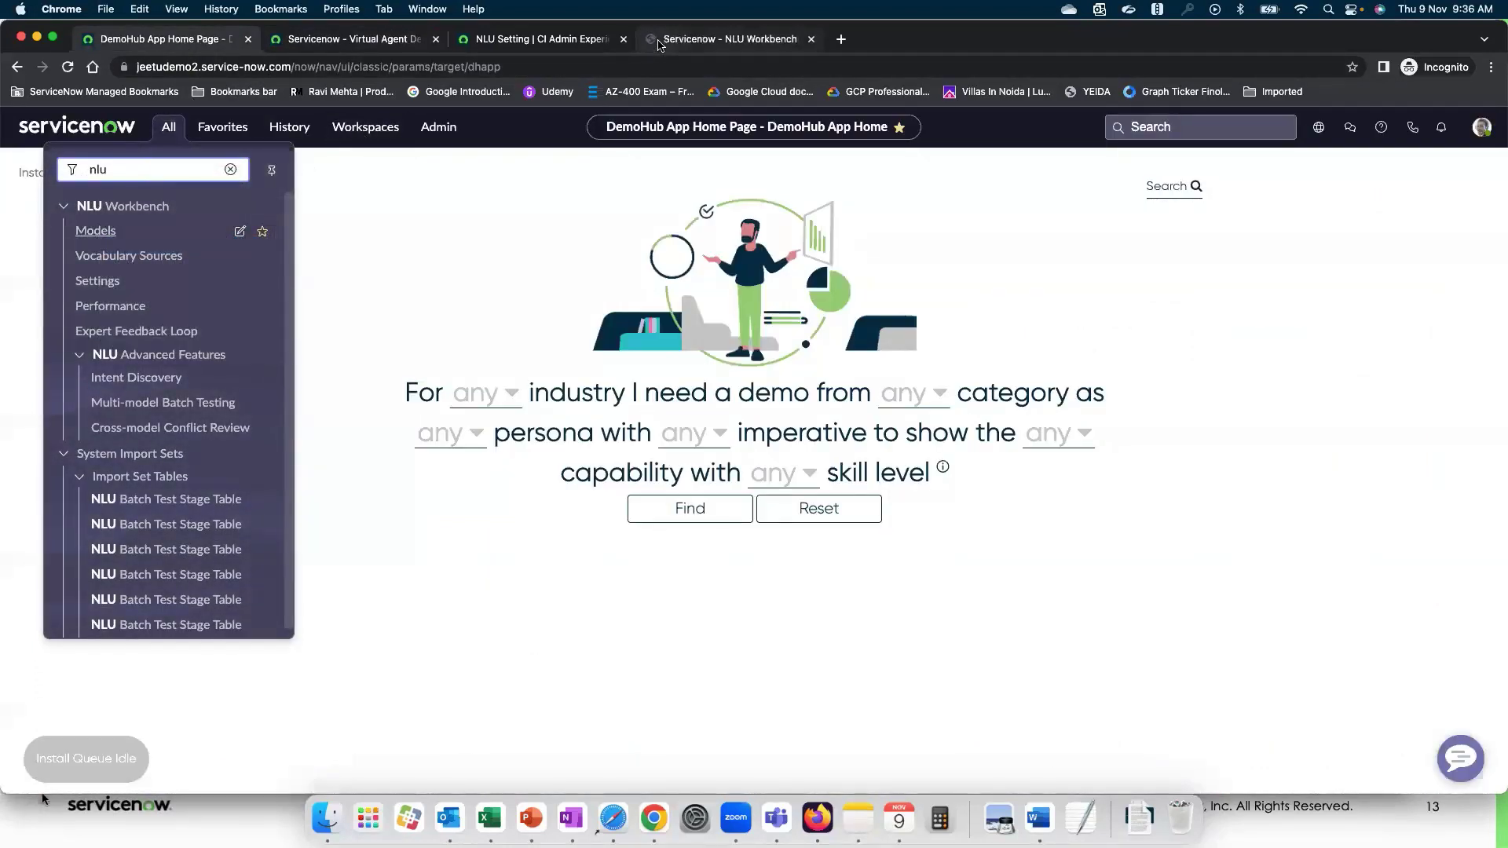
left_click_drag(676, 39, 321, 50)
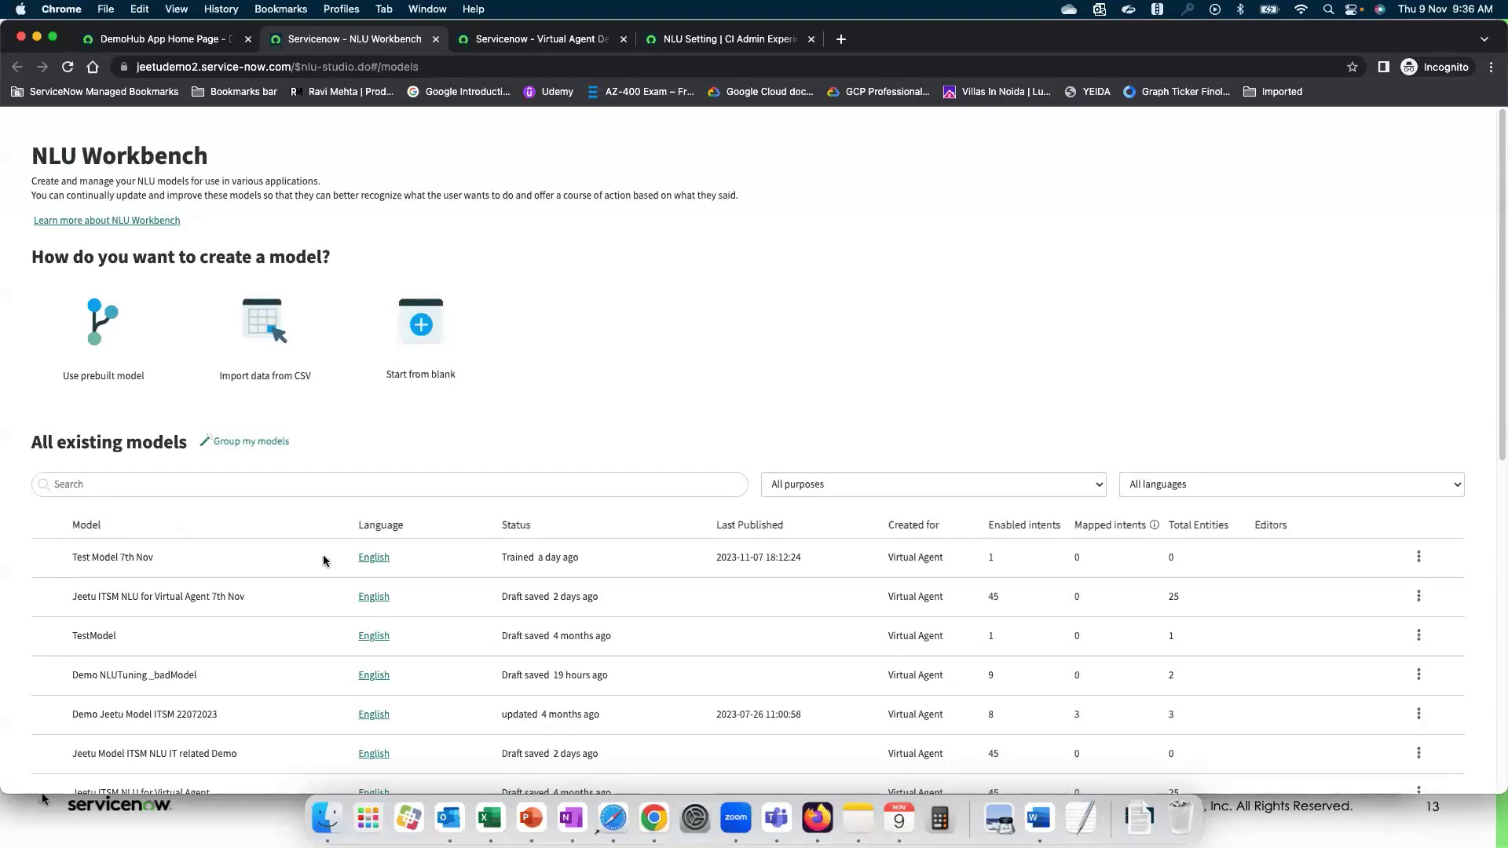
Step: Open the English version of Test Model 7th Nov, go to its content management phase and view the "data analytics" intent
left_click(379, 559)
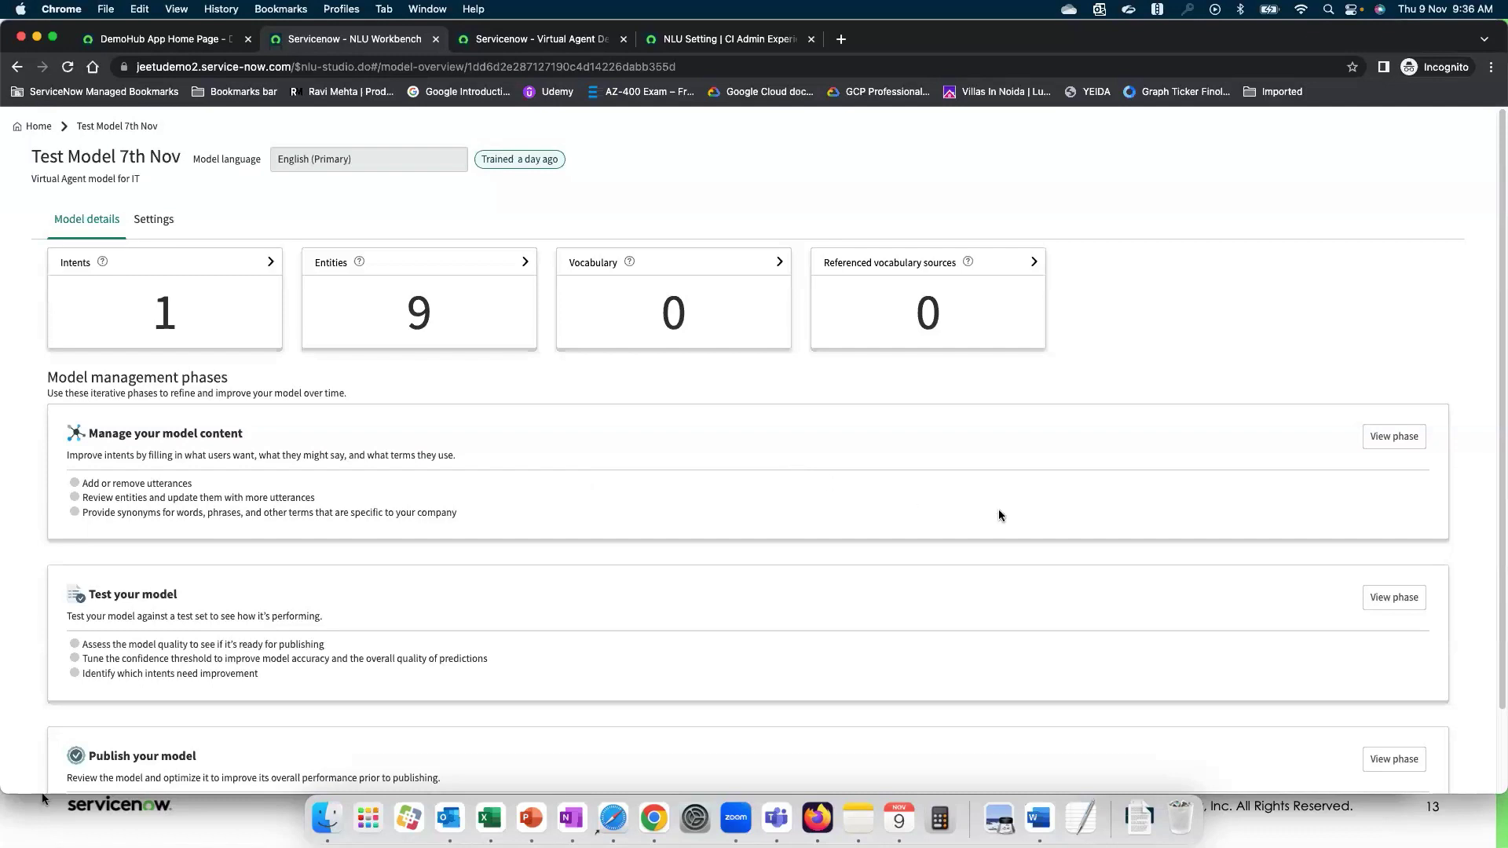
left_click(1393, 437)
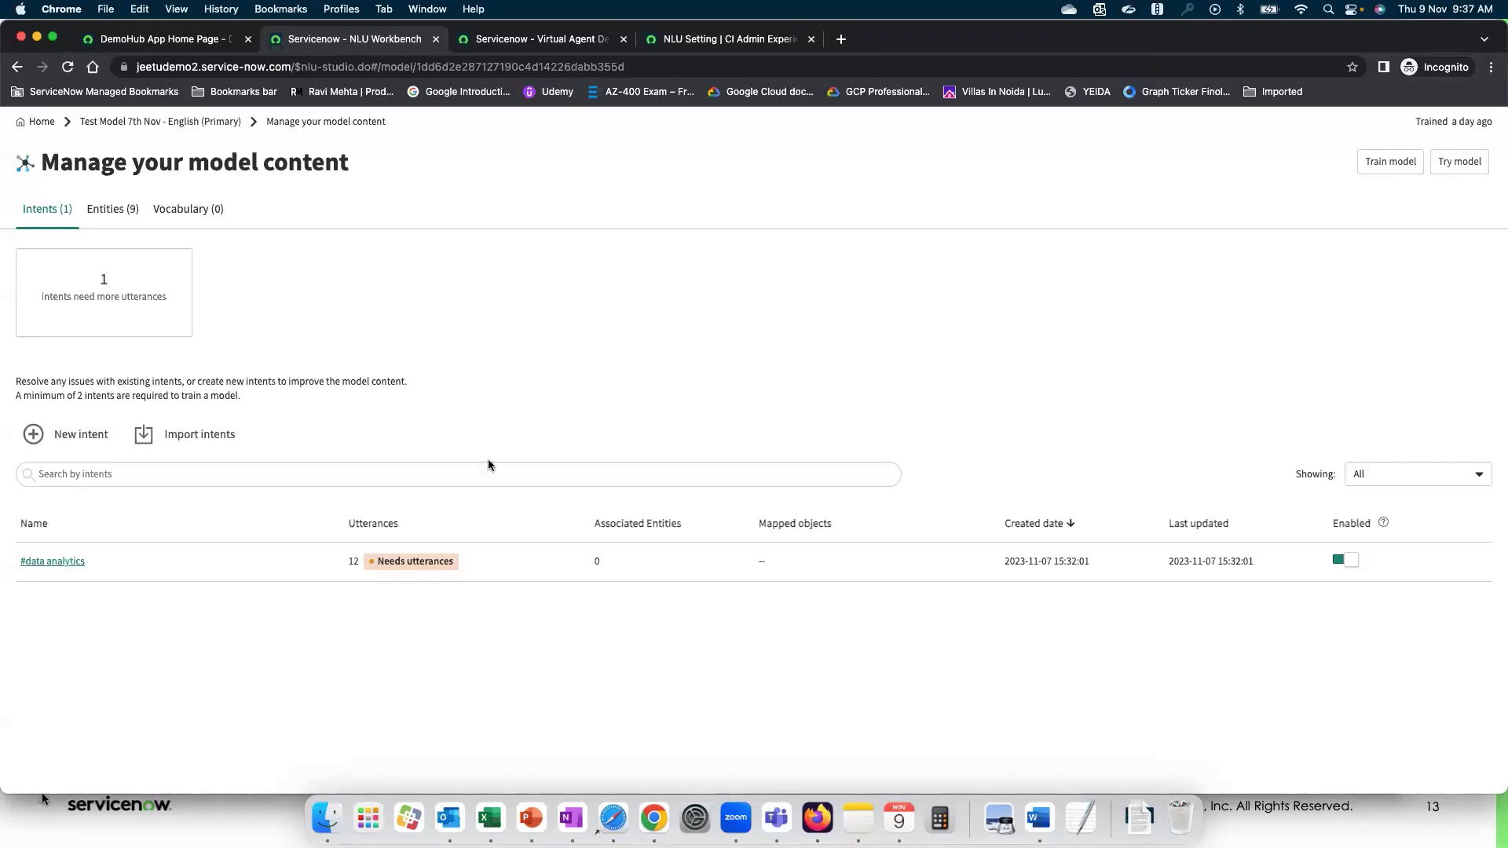
left_click(72, 562)
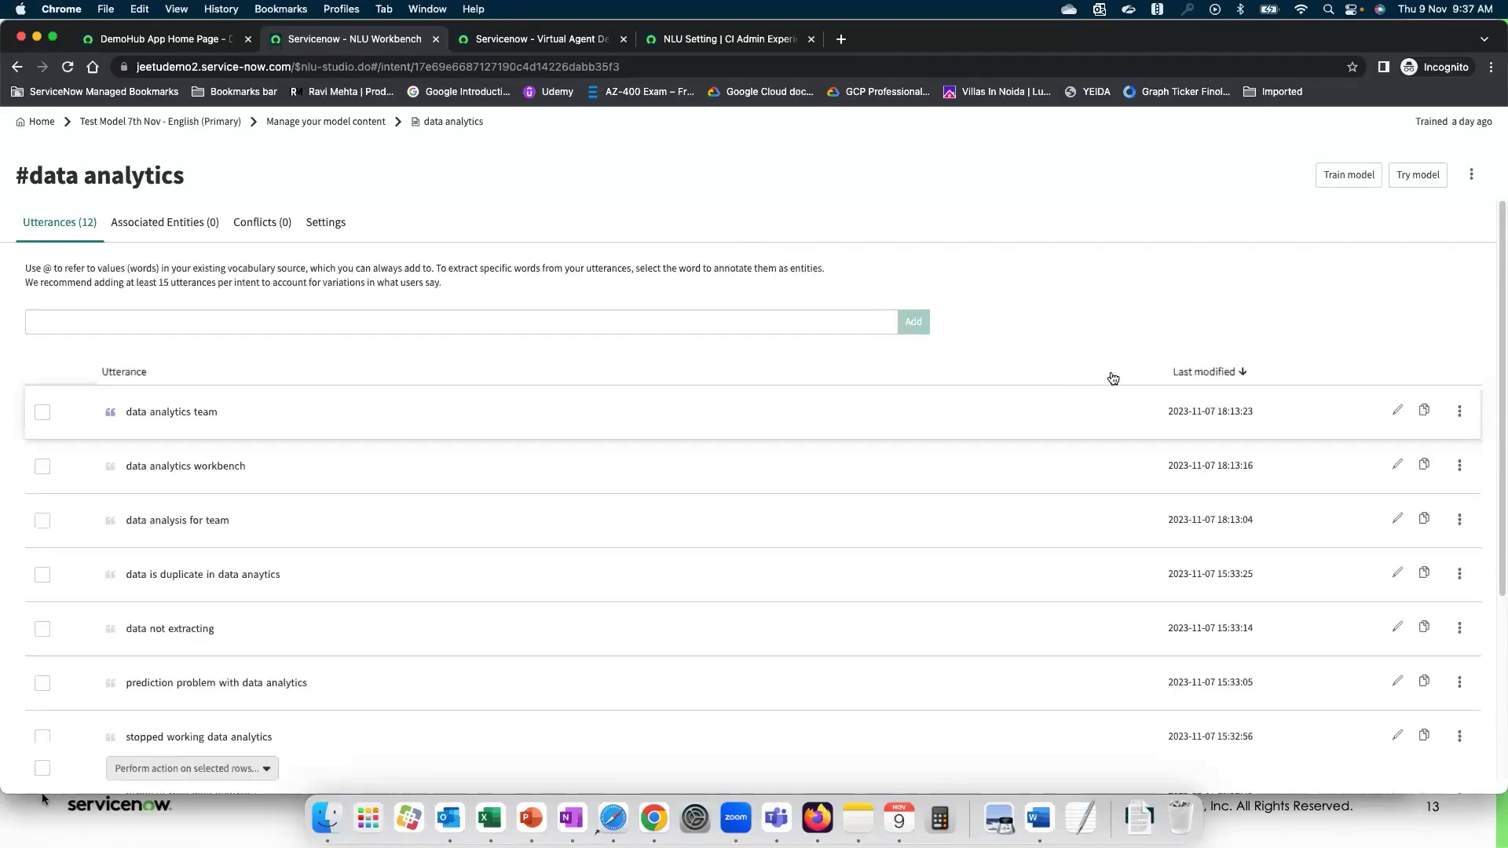
Step: Try the model from the "data analytics" intent with the test utterance "data analysis"
left_click(1413, 177)
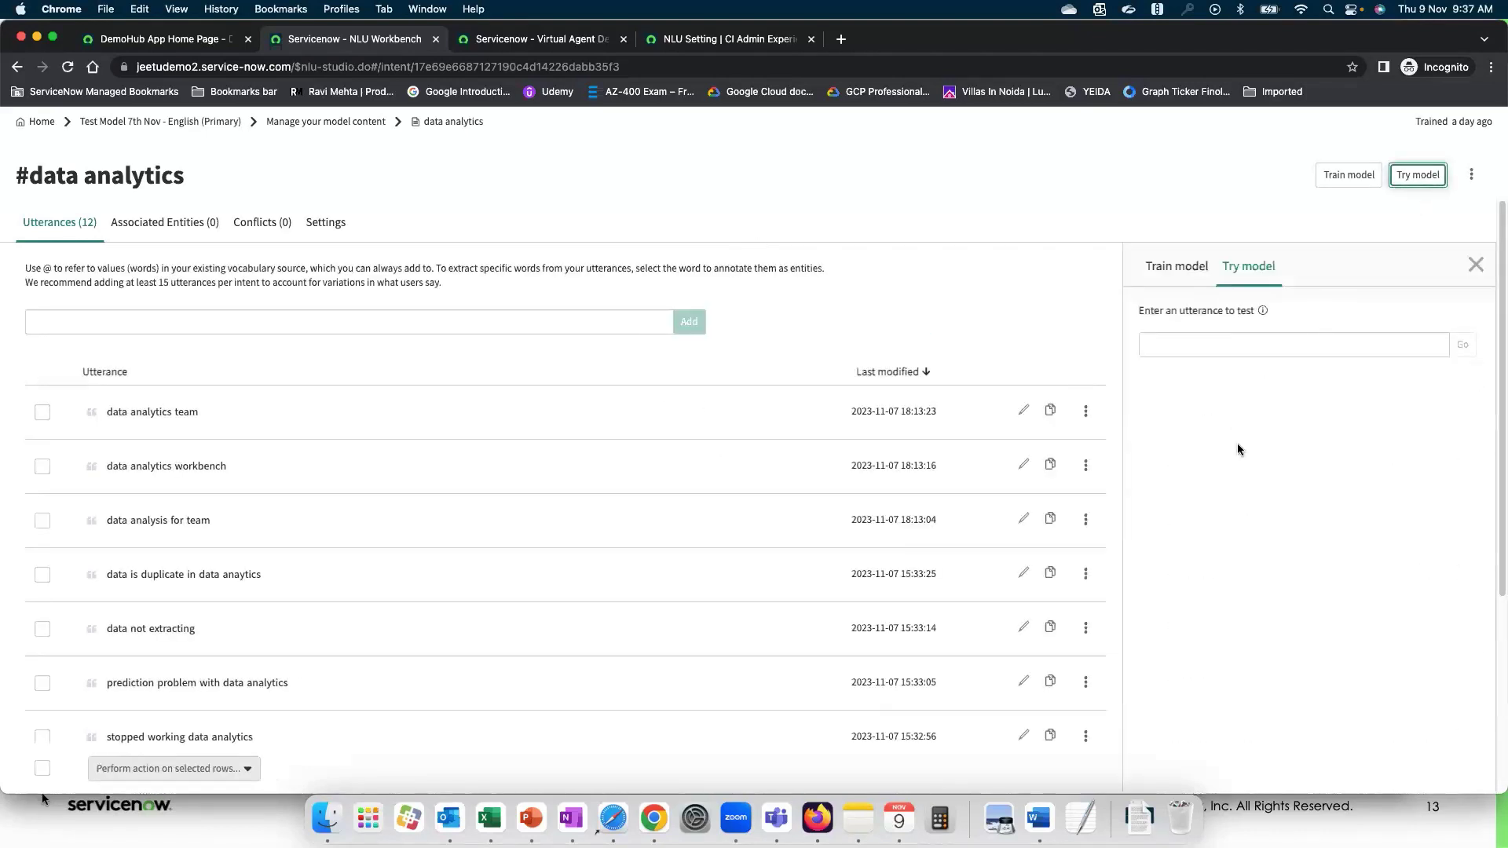
left_click(1229, 343)
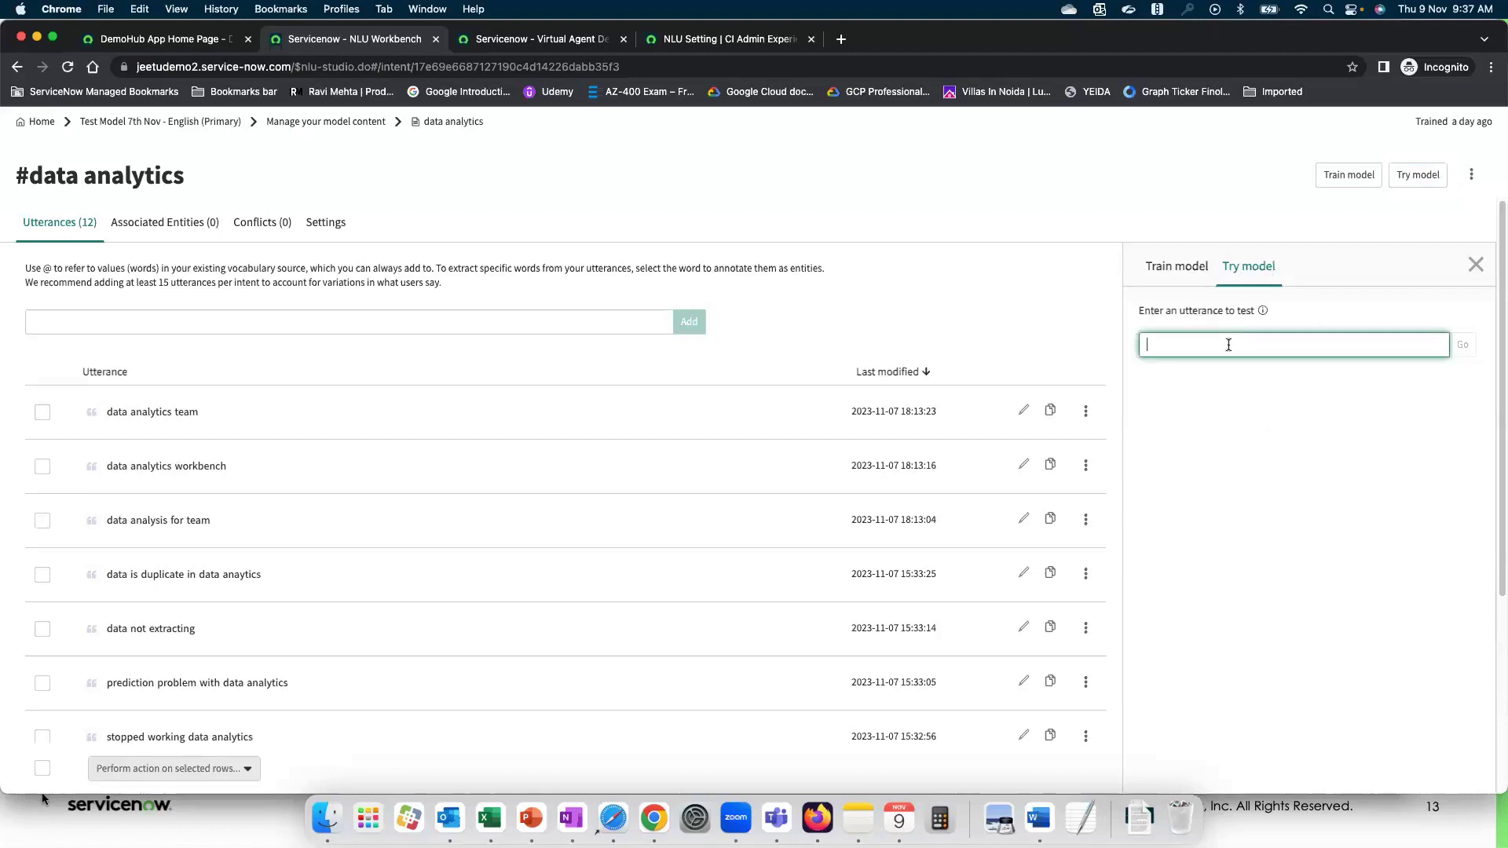
type("data analysis")
key("Return")
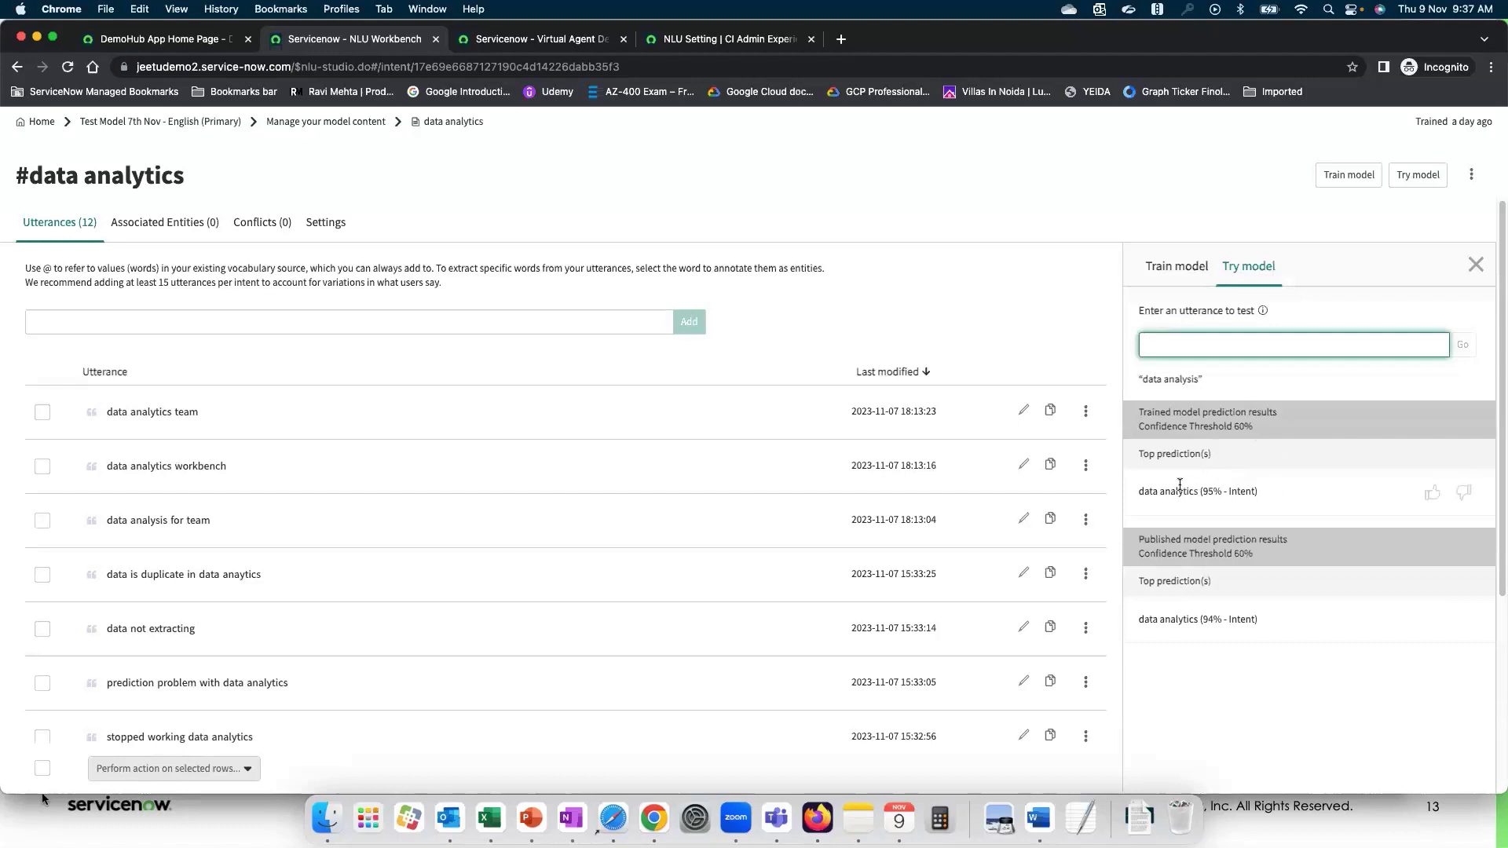
Step: Compare the trained and published model prediction results for the "data analysis" utterance, including the predicted intent and its confidence
left_click(1161, 414)
left_click_drag(1161, 414, 1245, 416)
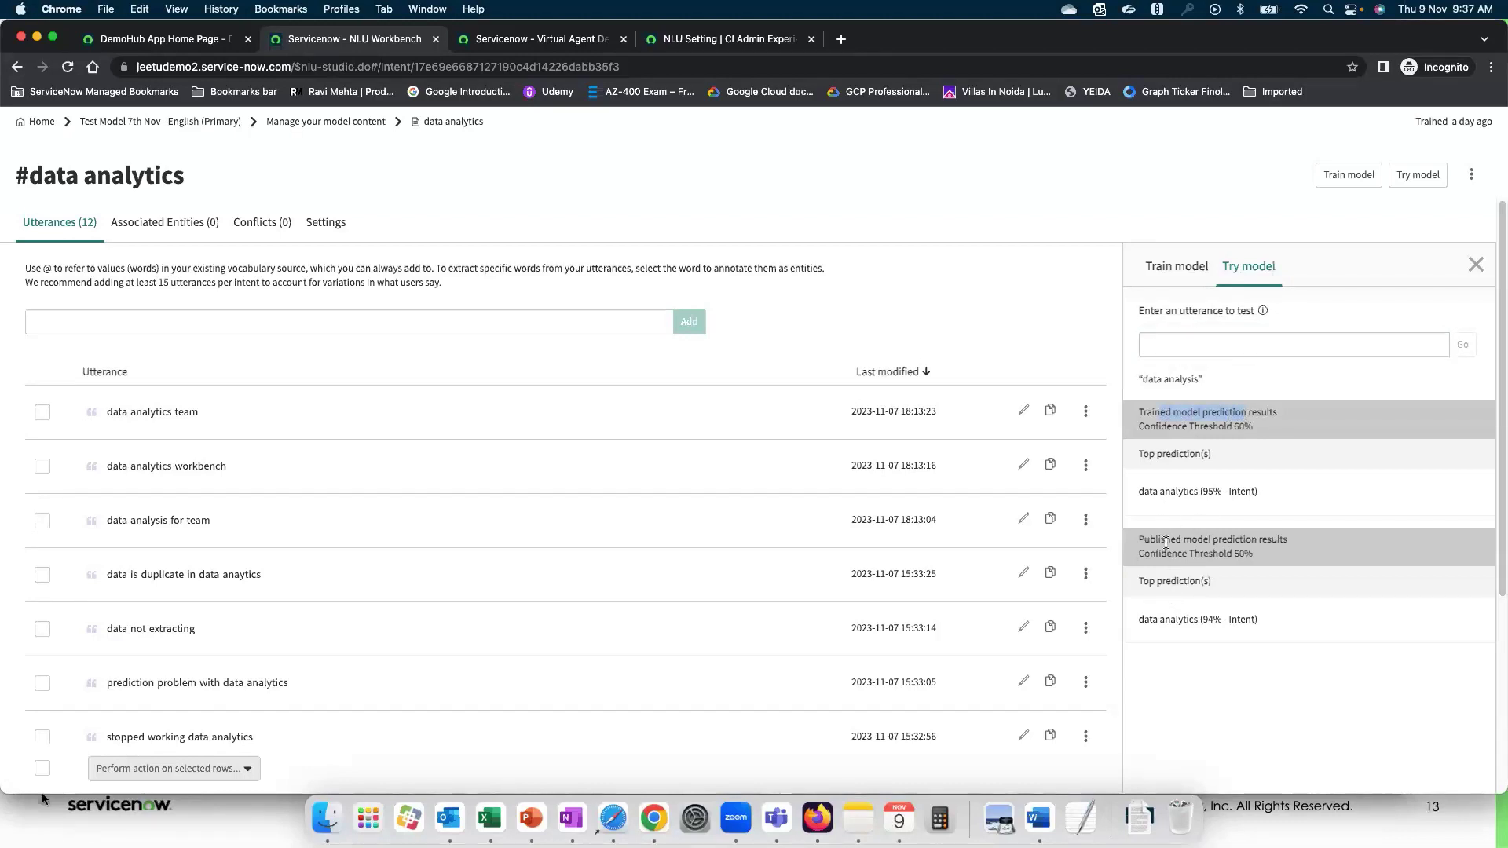
left_click_drag(1164, 541, 1257, 542)
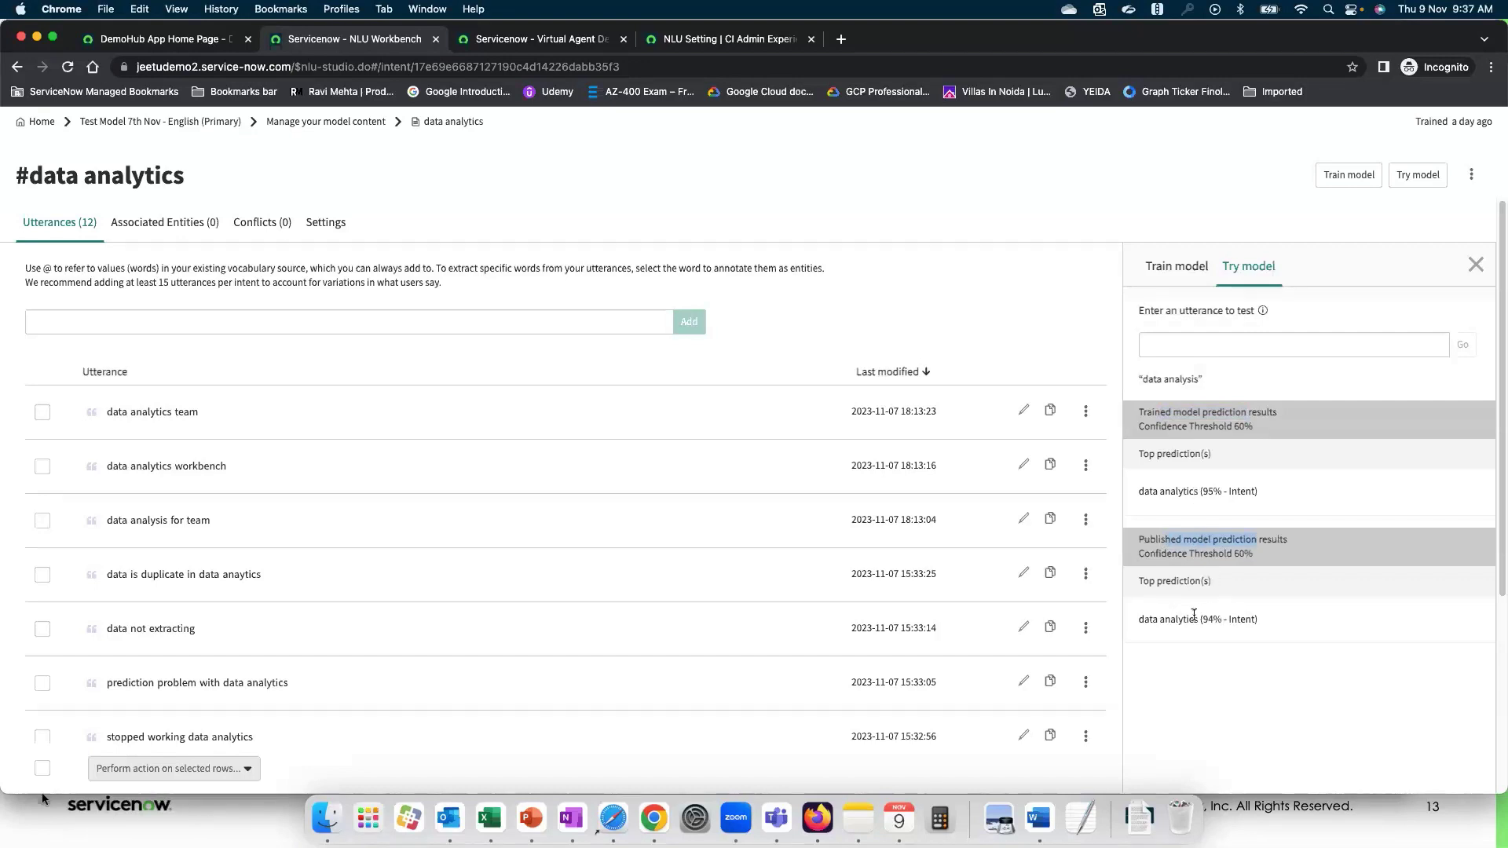
left_click_drag(1178, 619, 1239, 617)
left_click(1213, 621)
mouse_move(1201, 620)
left_mouse_down()
mouse_move(1221, 620)
mouse_move(1189, 620)
left_mouse_up()
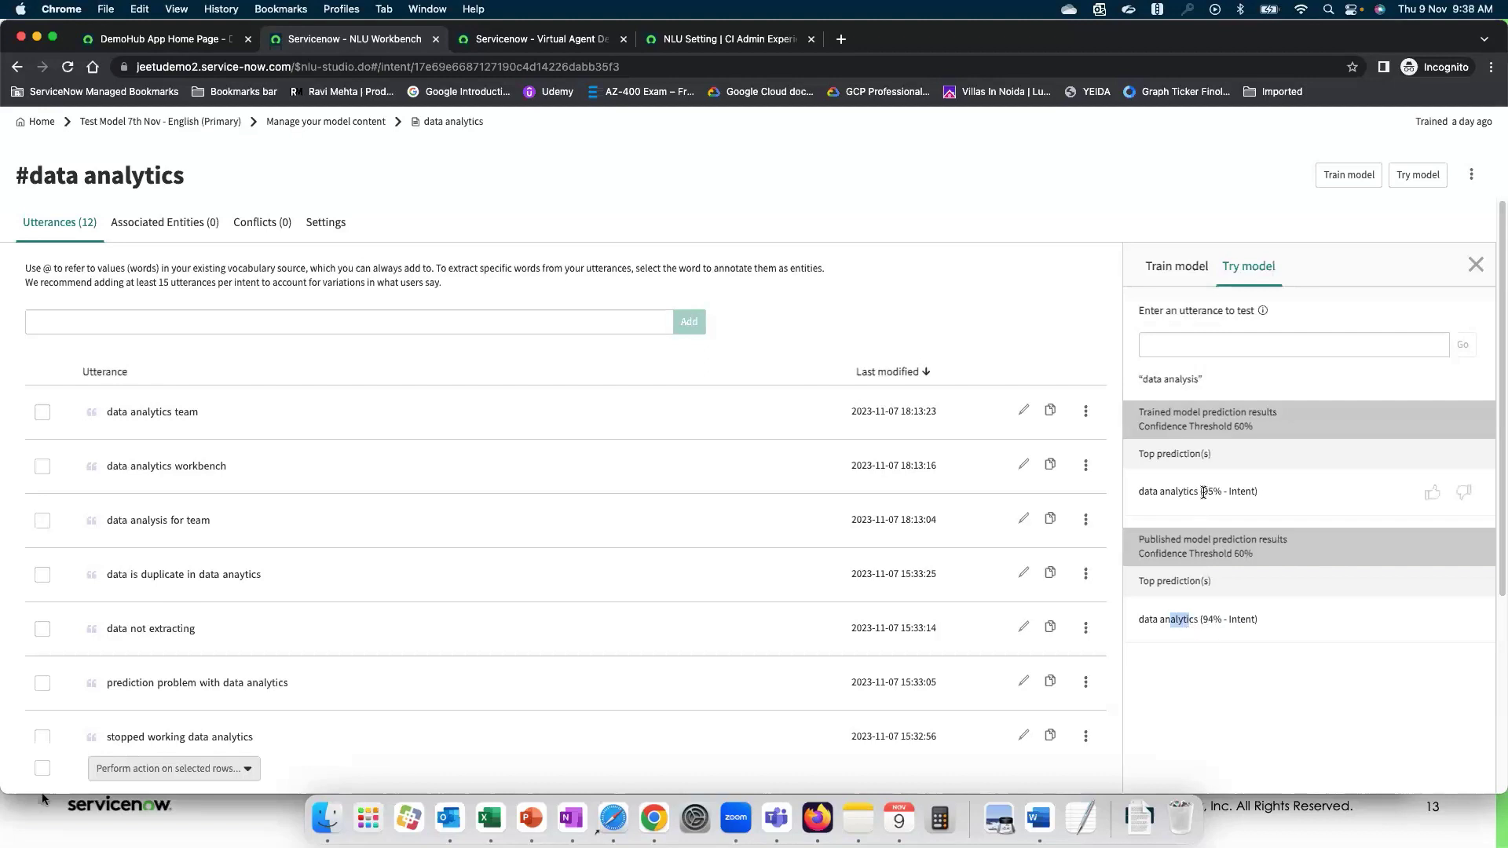
left_click_drag(1202, 492, 1214, 495)
left_click(1191, 494)
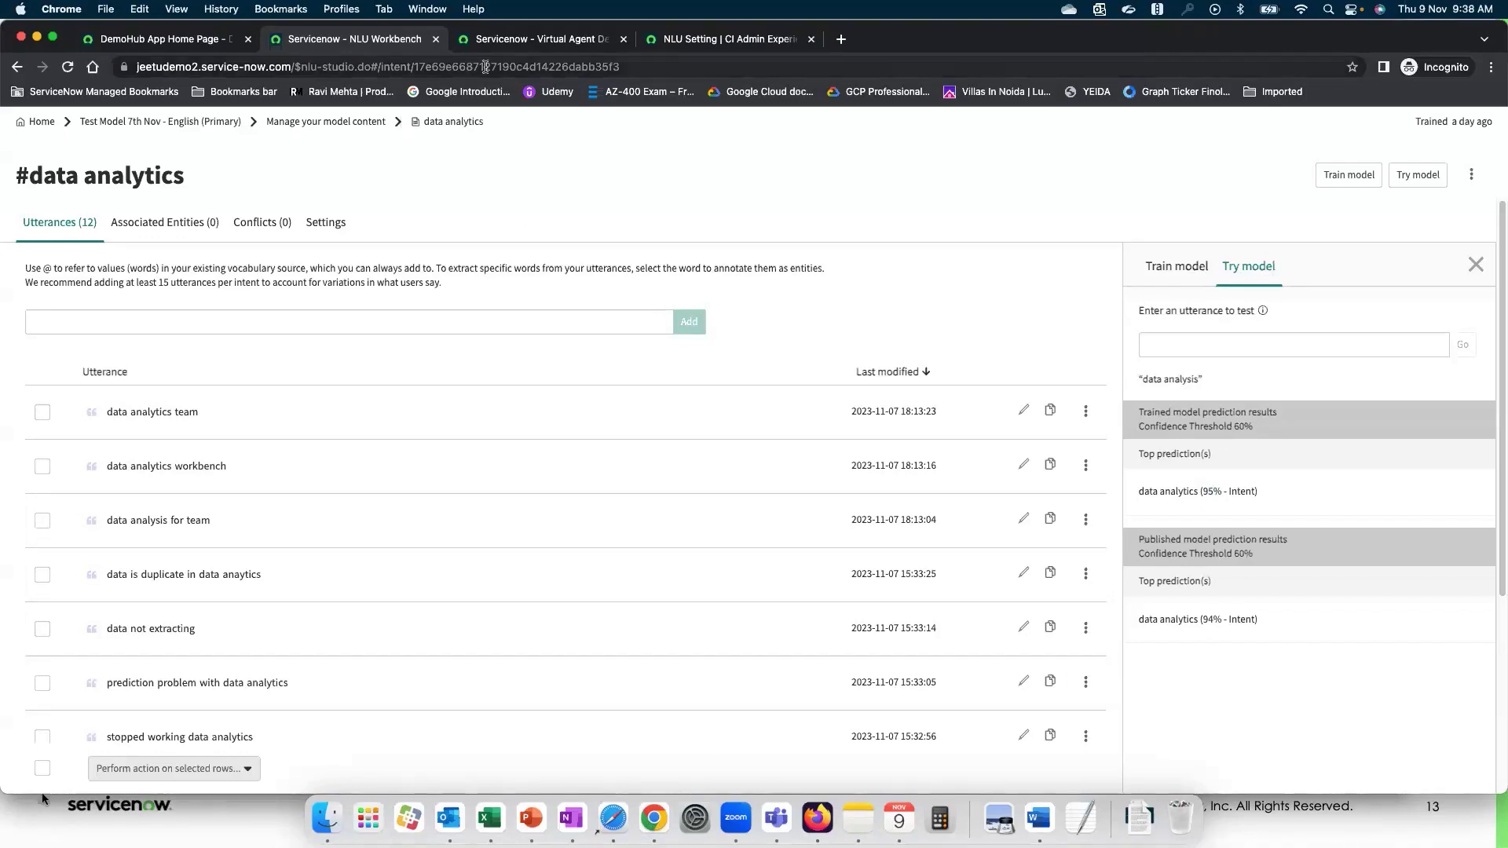
Step: Return to Virtual Agent Designer, search the topics for "nlu" and open the "what is nlu ?" topic
left_click(499, 41)
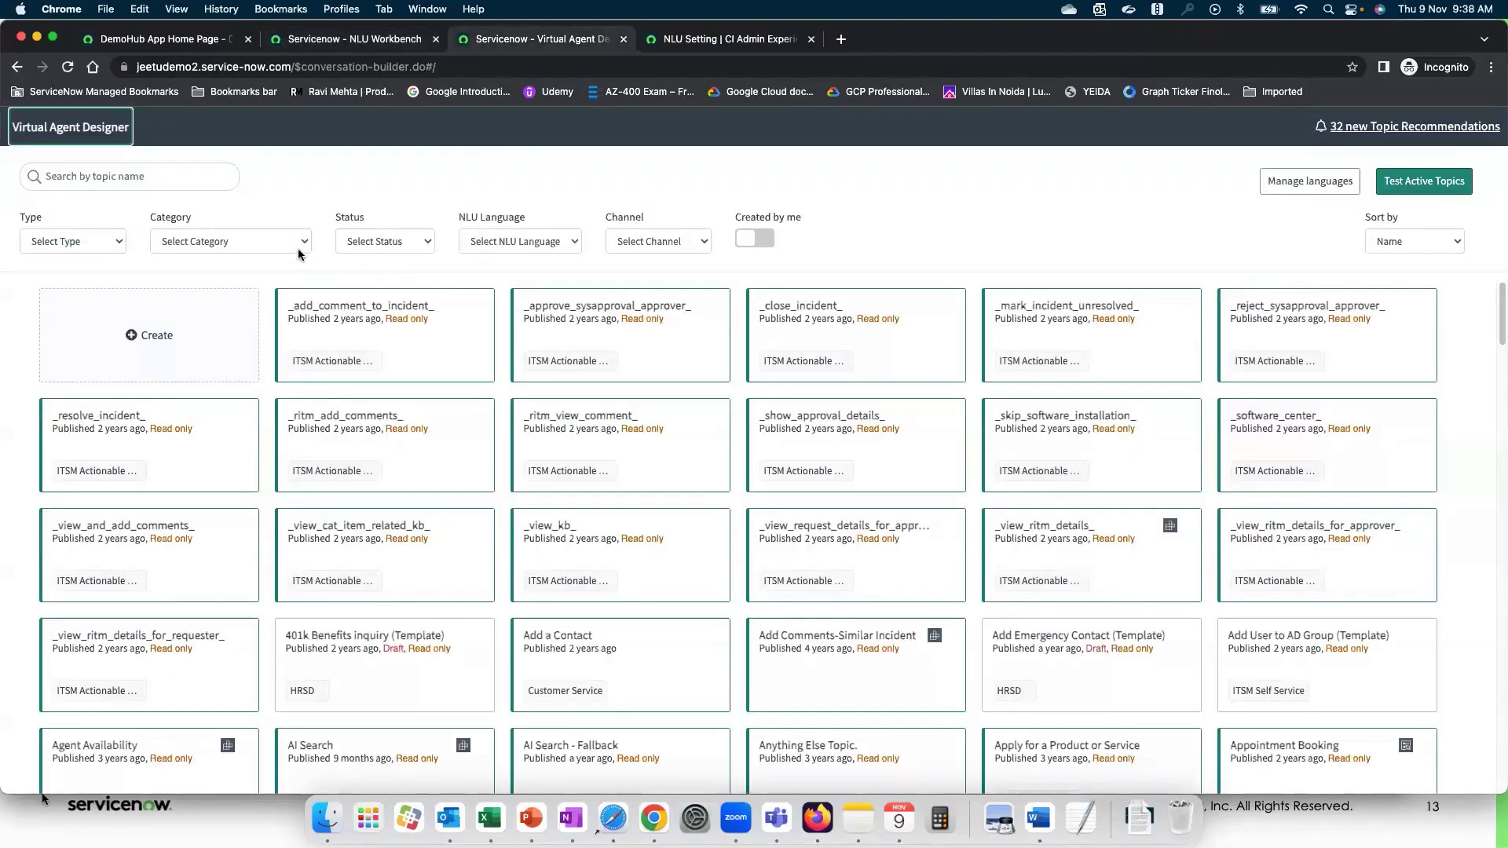
left_click(161, 177)
type("nlu")
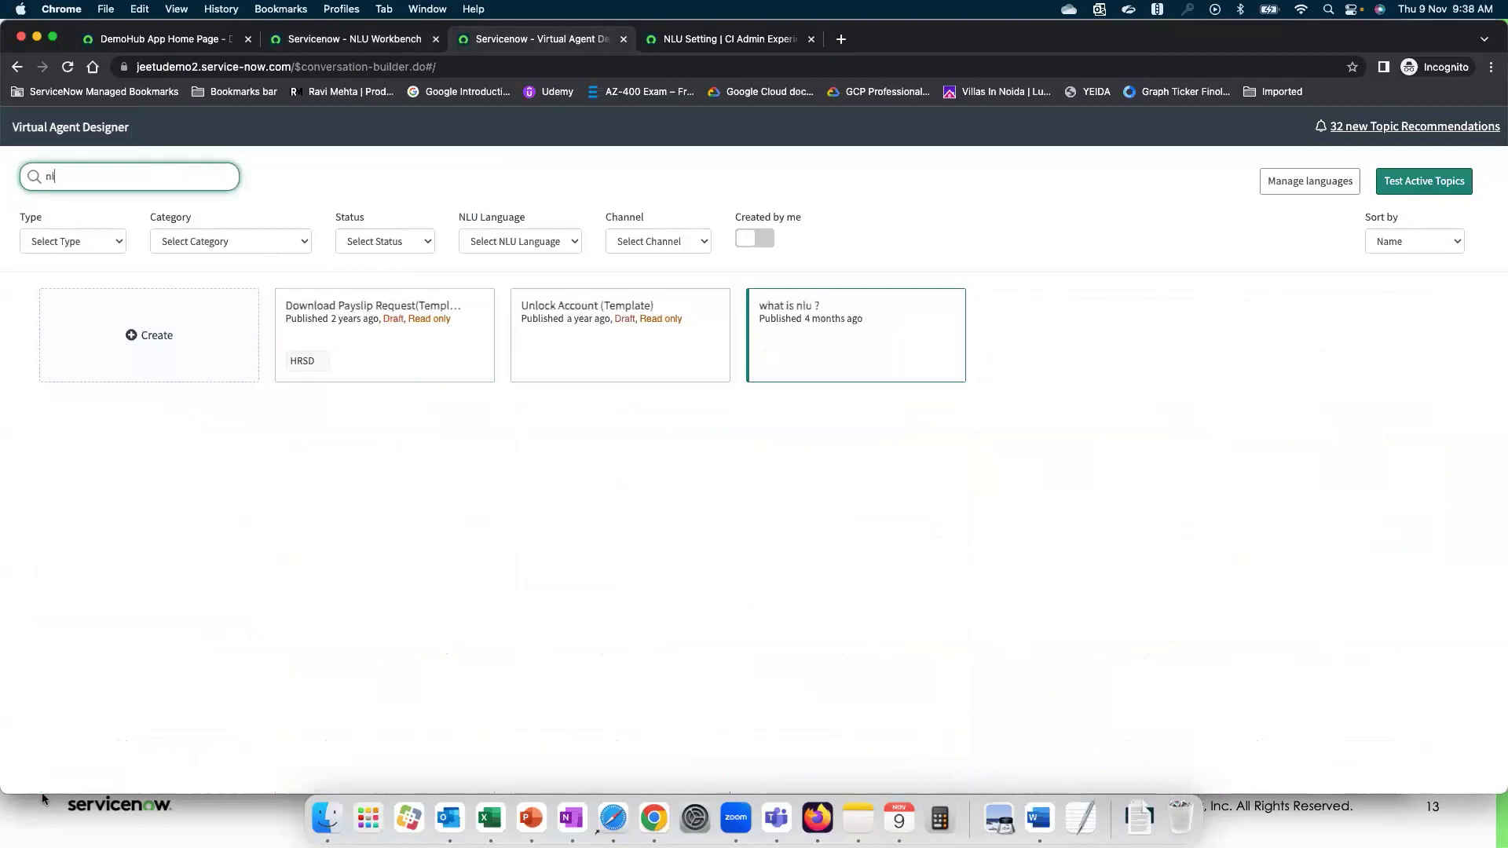
left_click(330, 320)
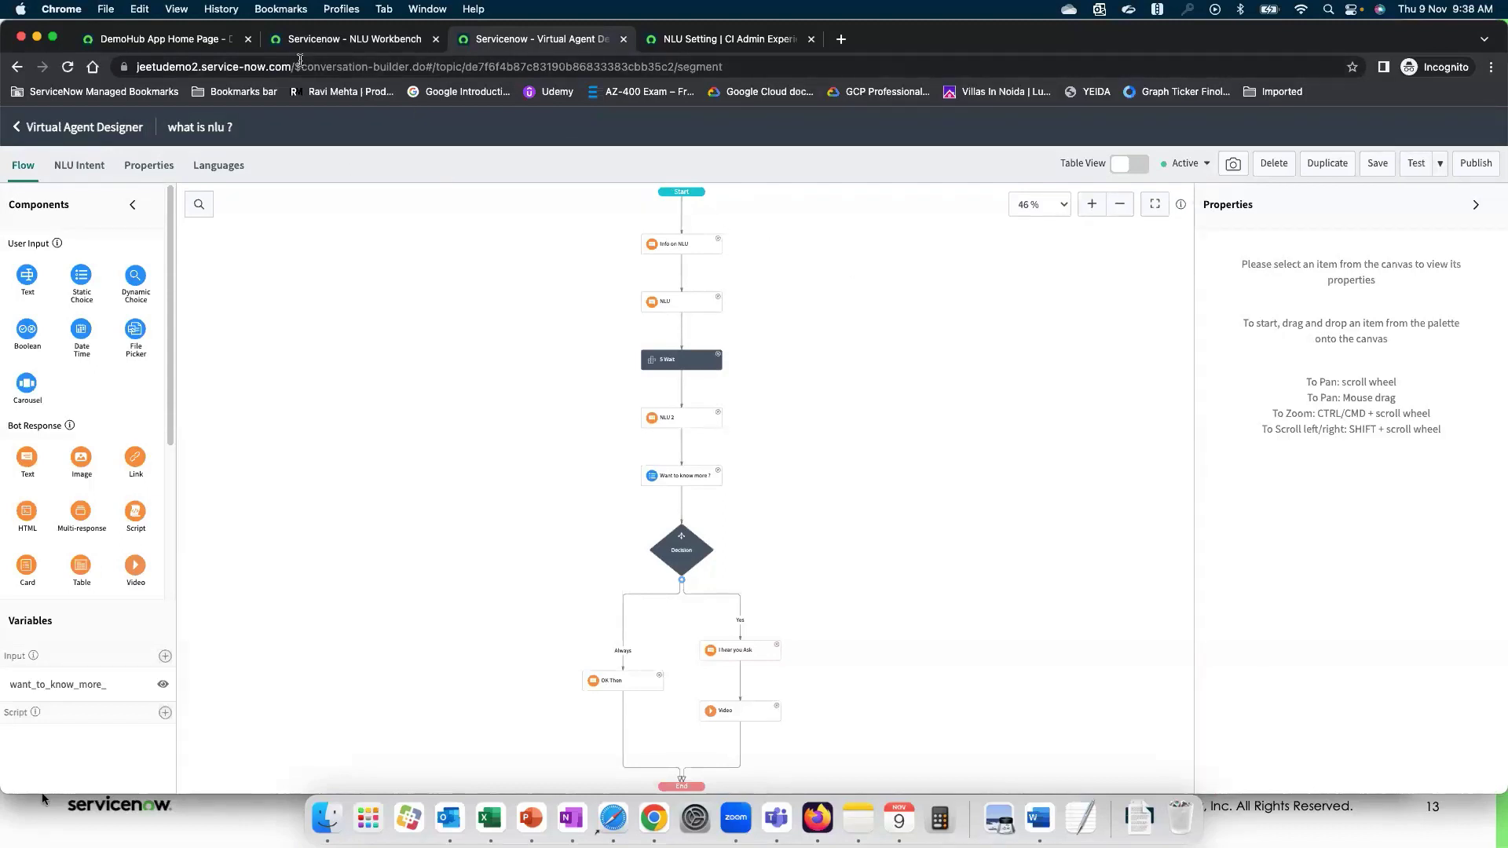
Step: Switch to Safari, open Expert Feedback Loop from the NLU Workbench modules in a new browser tab and close the Employee Center tab
left_click(611, 819)
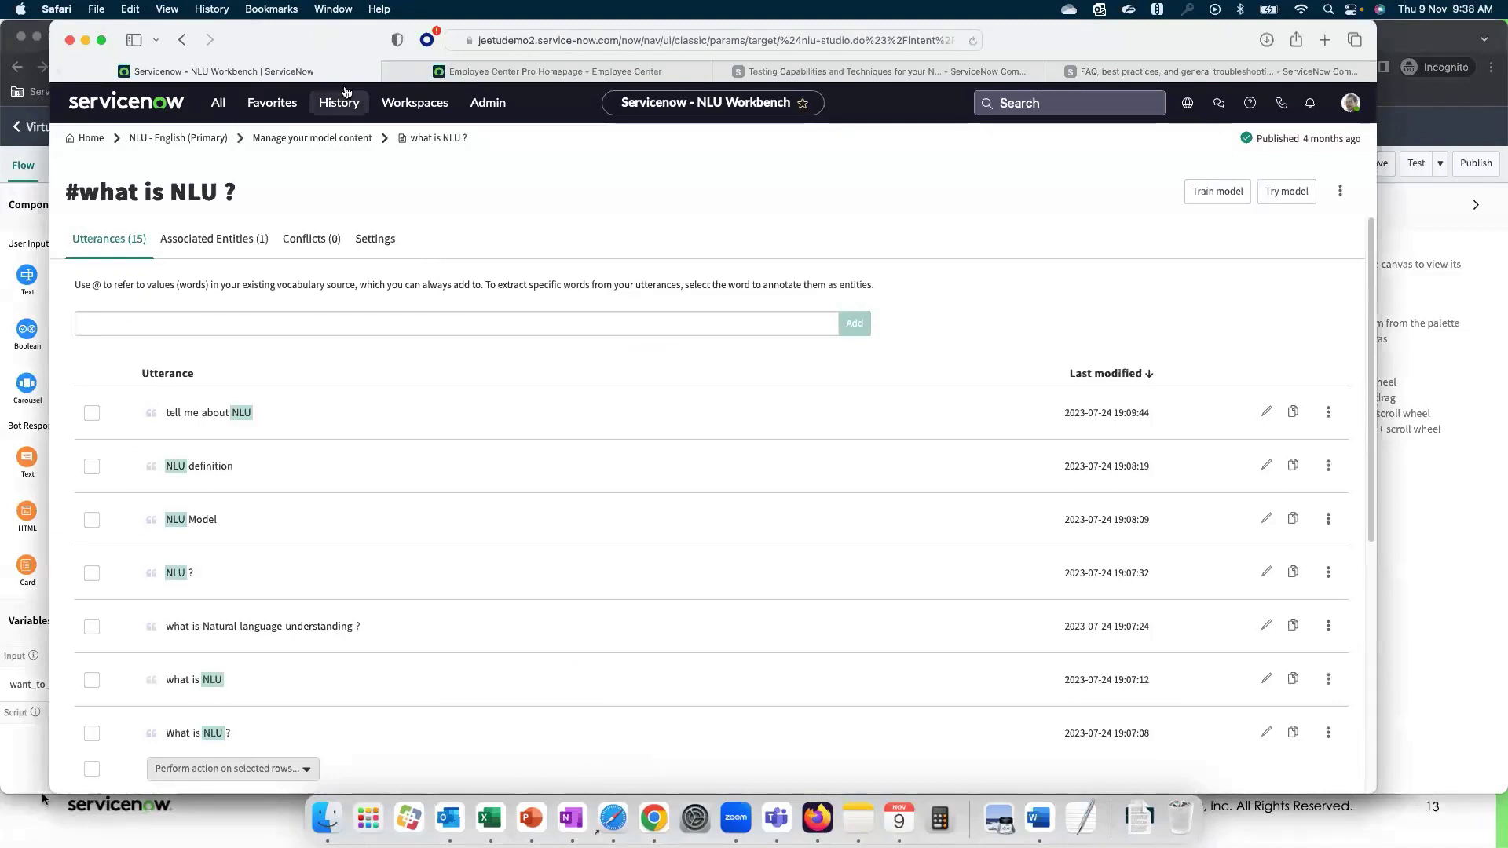
left_click(216, 104)
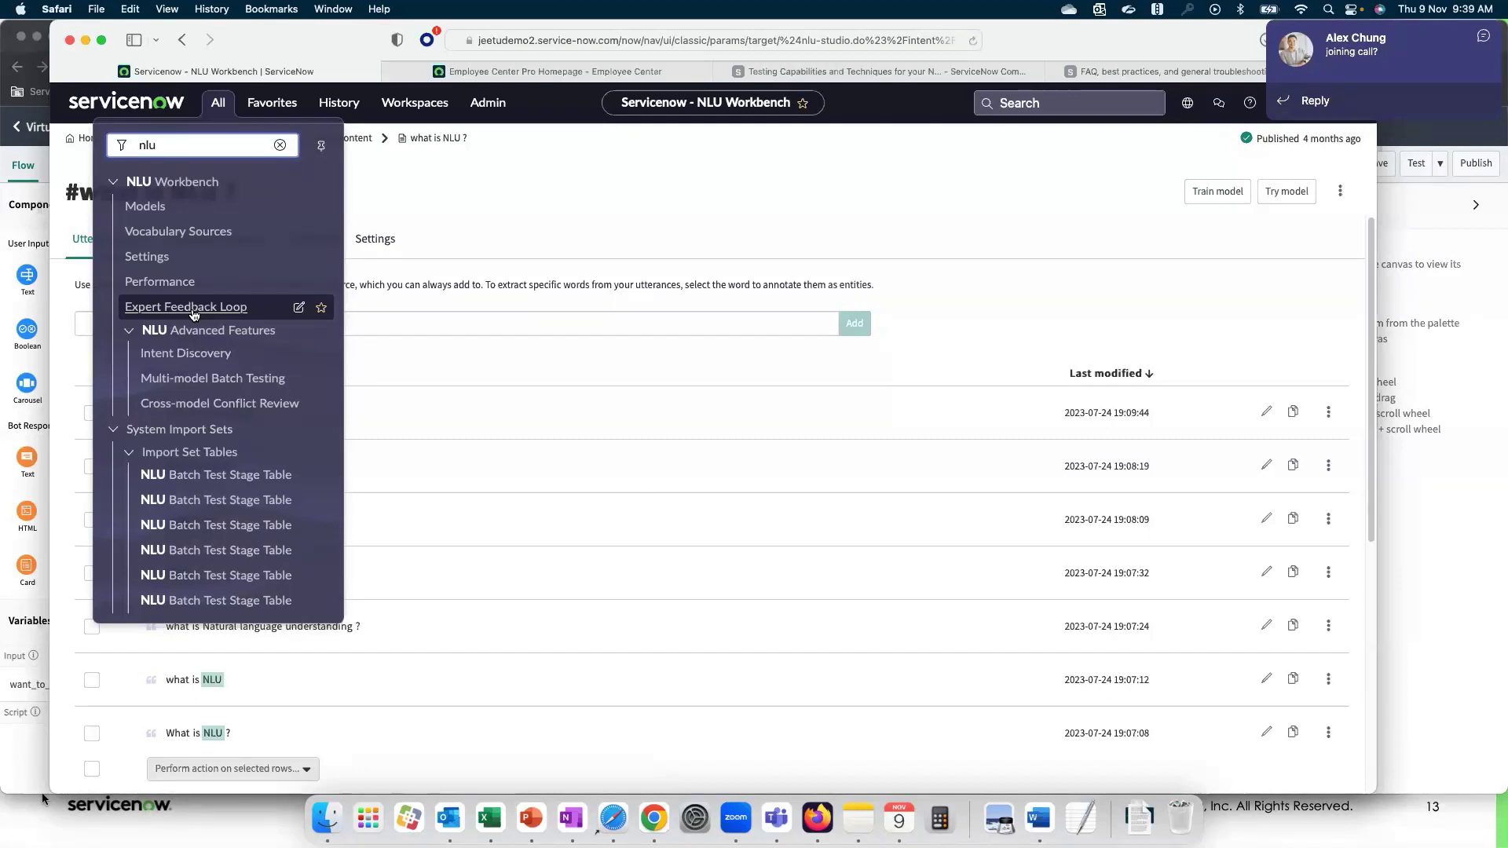
right_click(194, 314)
left_click(235, 314)
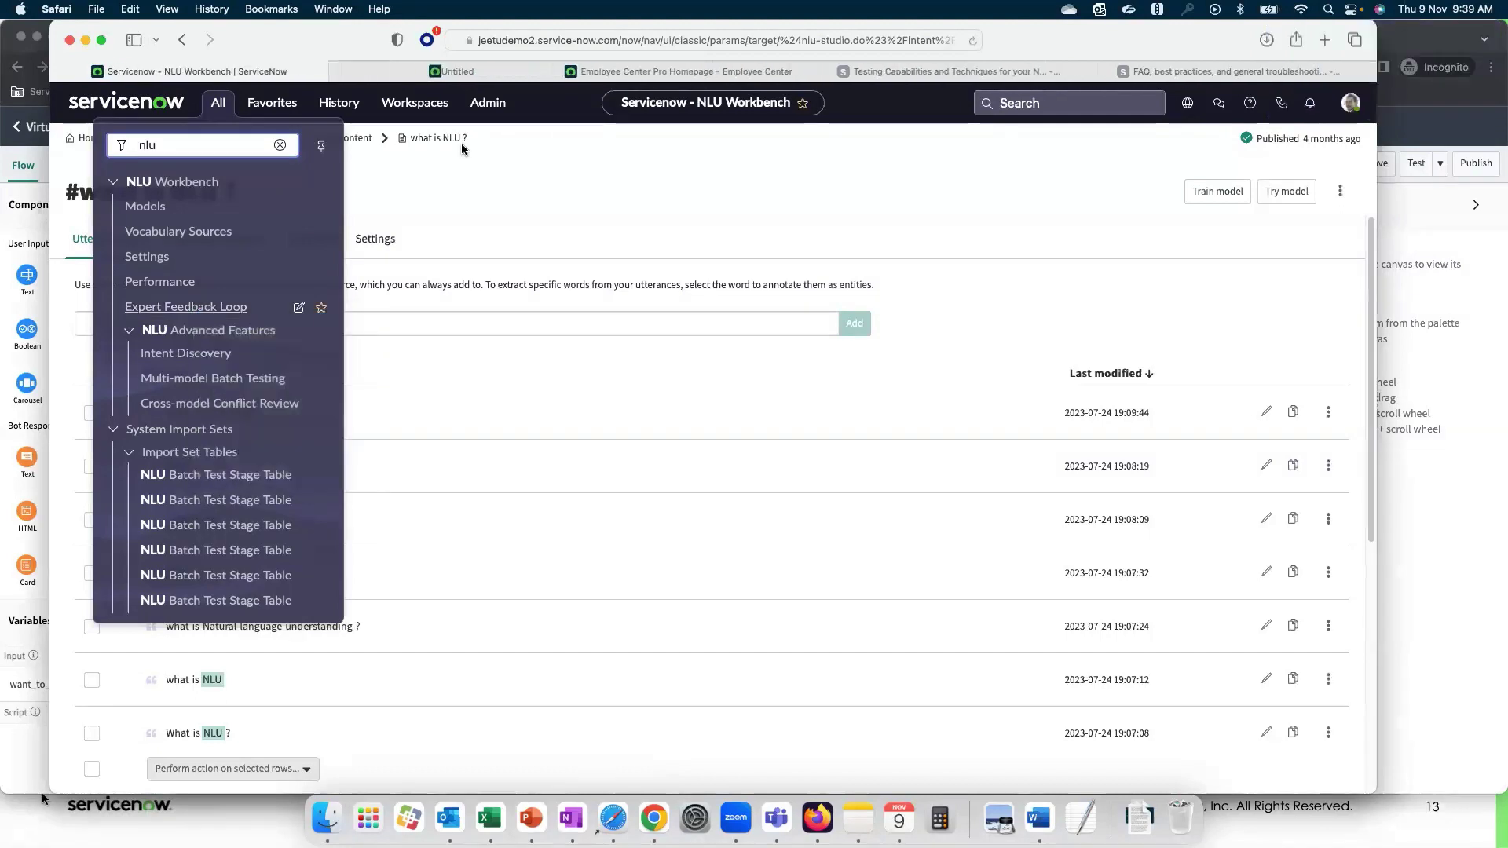
left_click(444, 76)
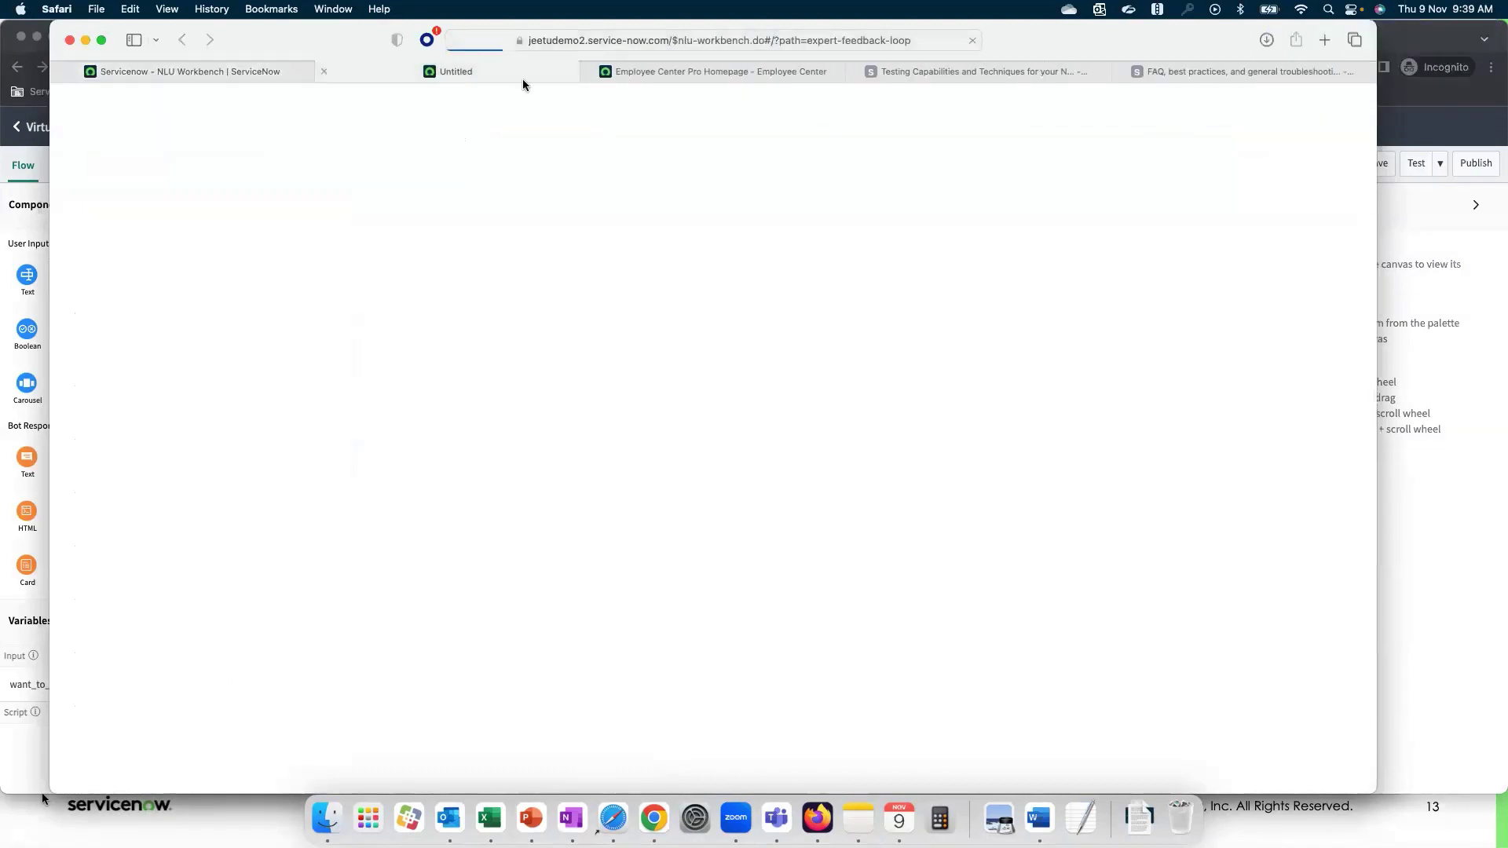
left_click(590, 71)
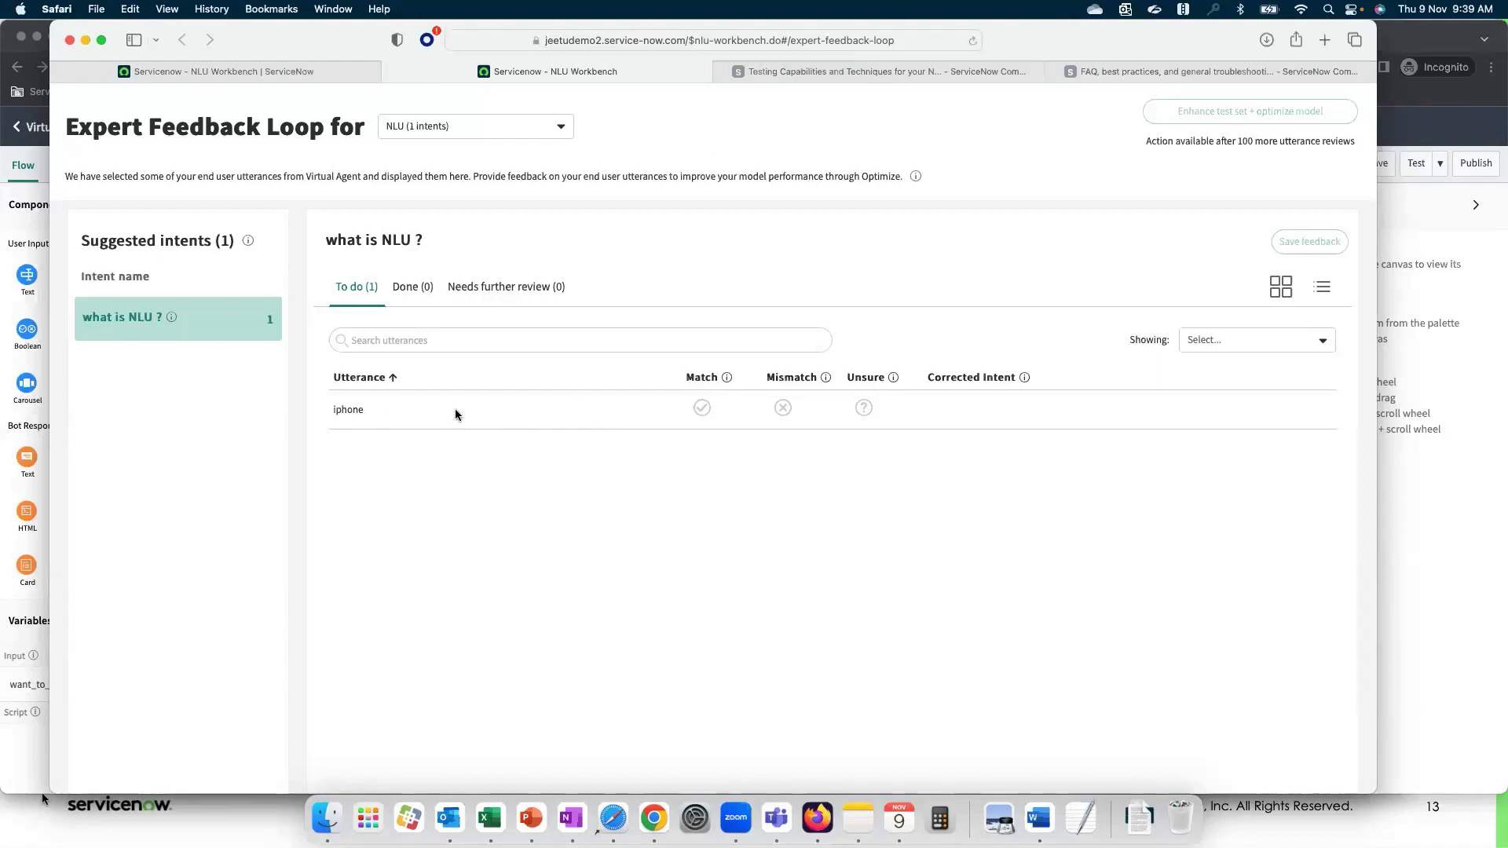
Step: Switch the feedback loop to DemoHub App Help Model and mark the utterance "email is not working" as a mismatch
left_click(475, 126)
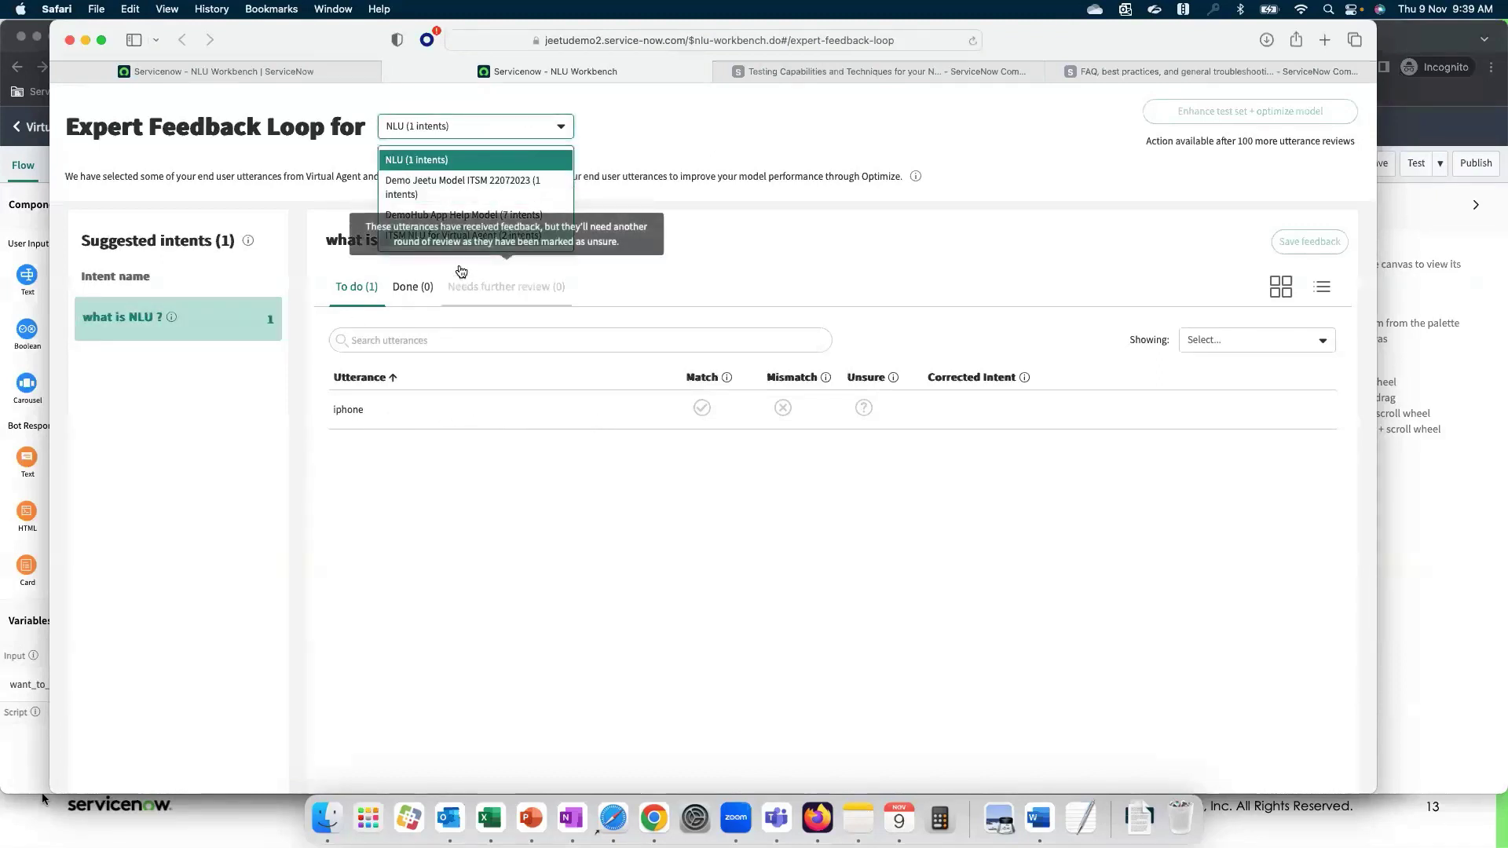
left_click(465, 215)
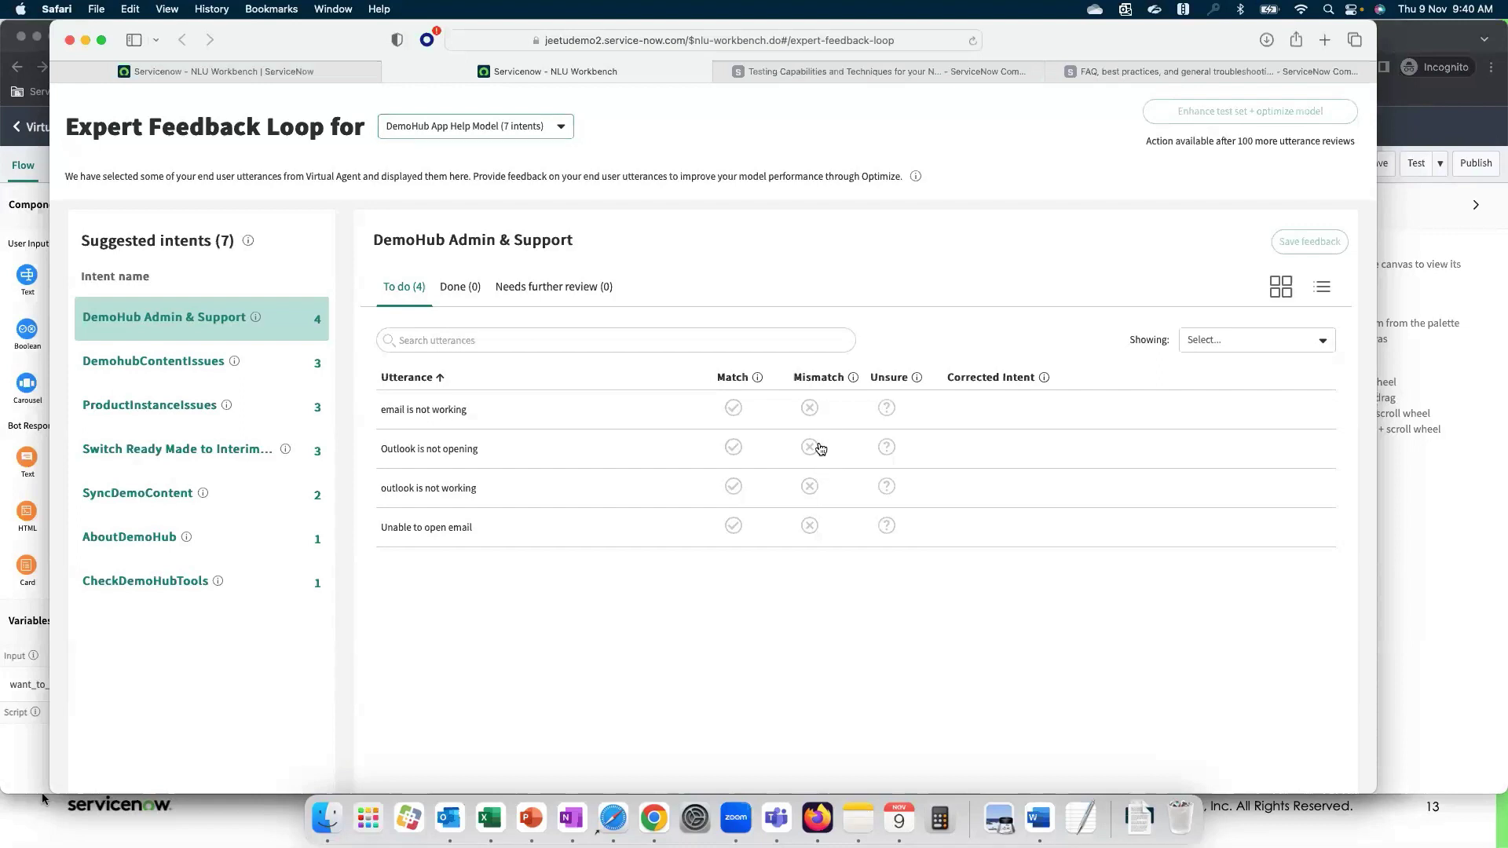
left_click(809, 408)
left_click(1062, 415)
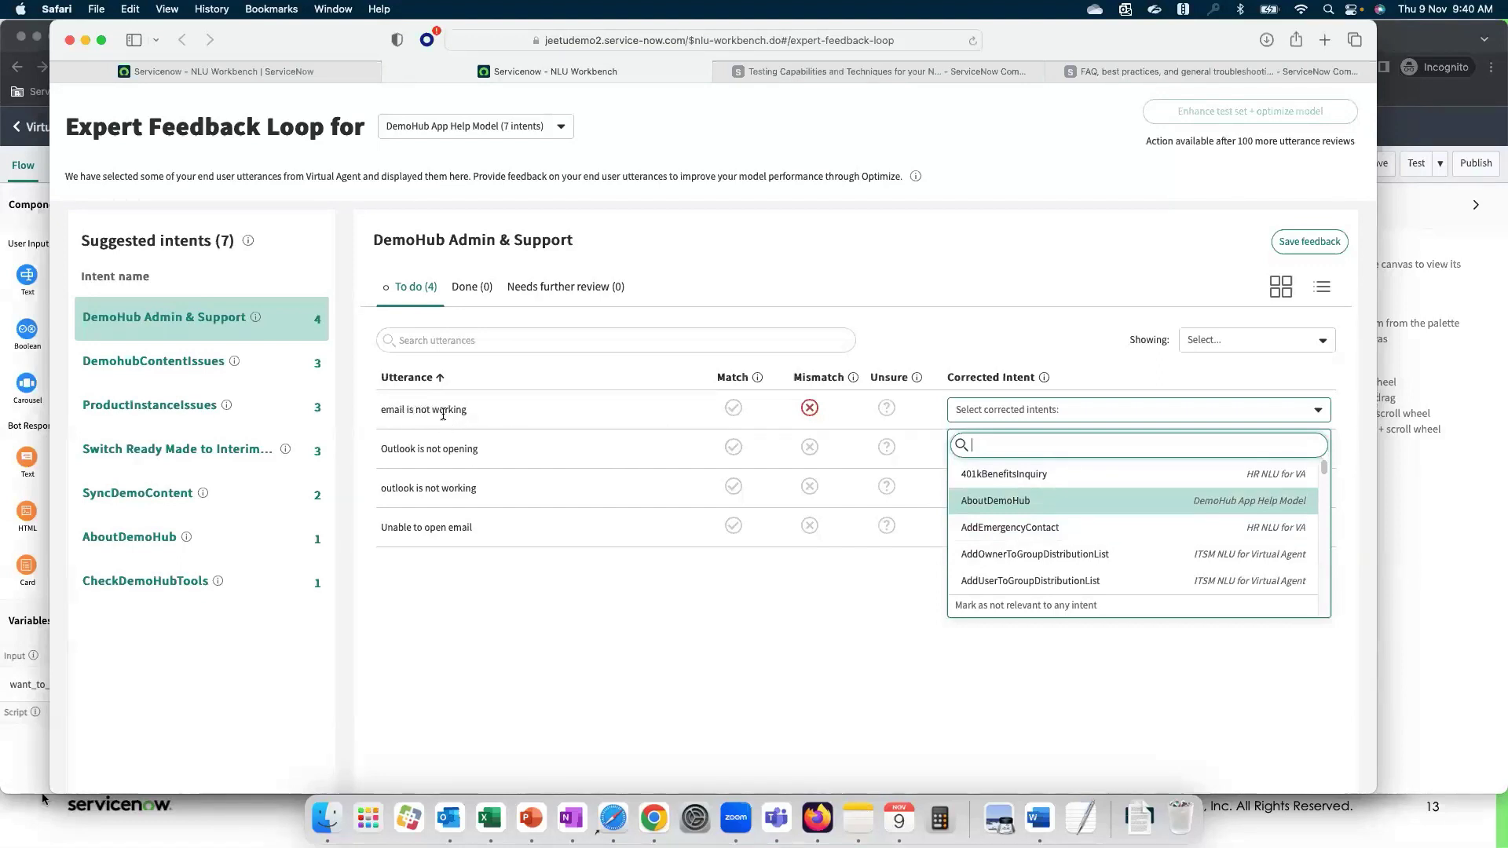
left_click(801, 643)
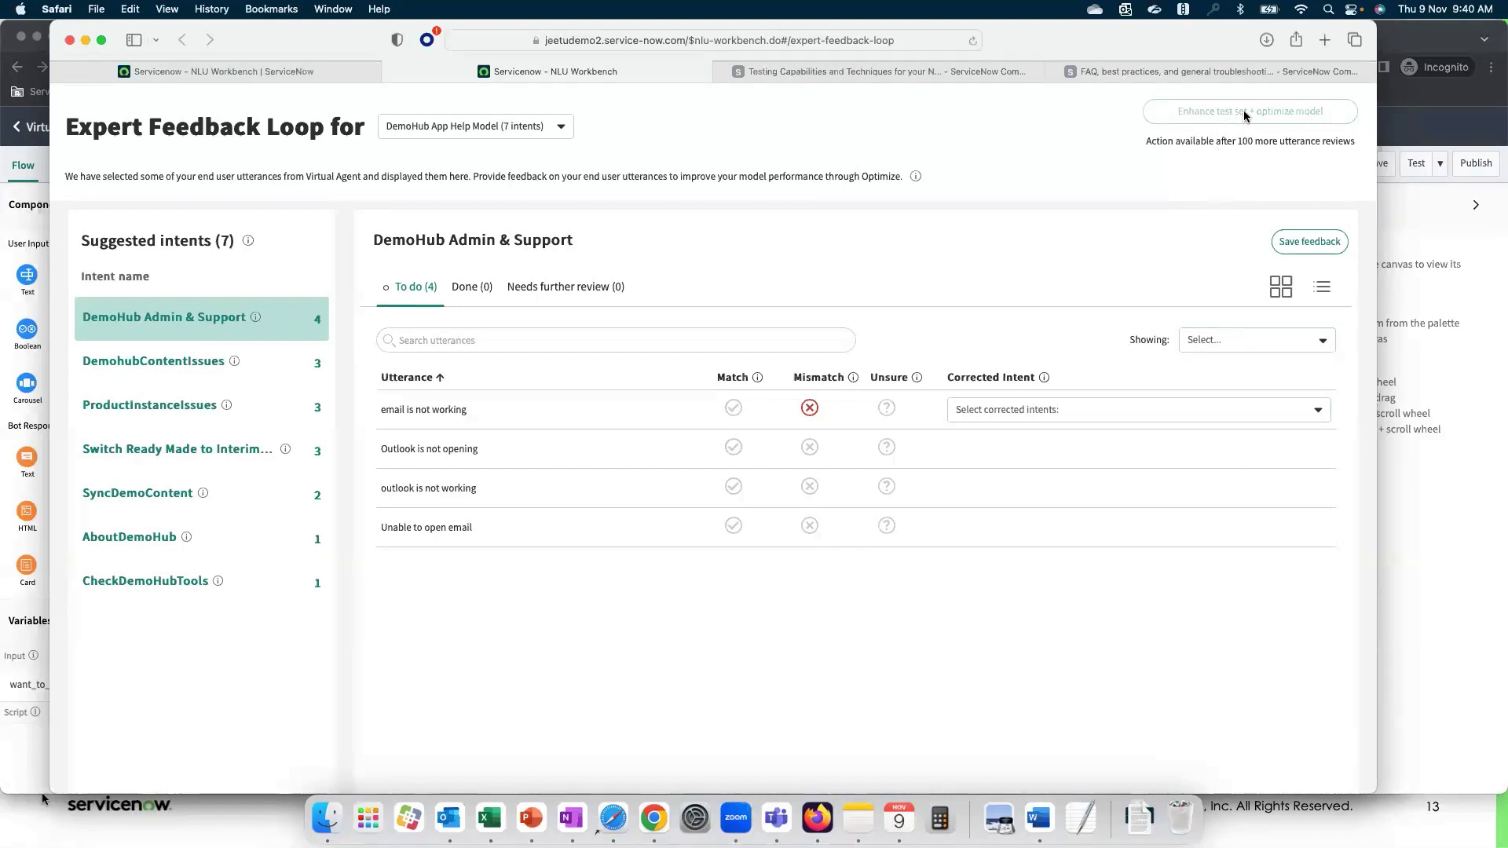
Step: Check the utterance-review requirement for enhancing the test set and optimizing the model, and close the feedback loop page without saving
left_click_drag(1223, 141, 1285, 141)
left_click(1232, 161)
triple_click(1231, 145)
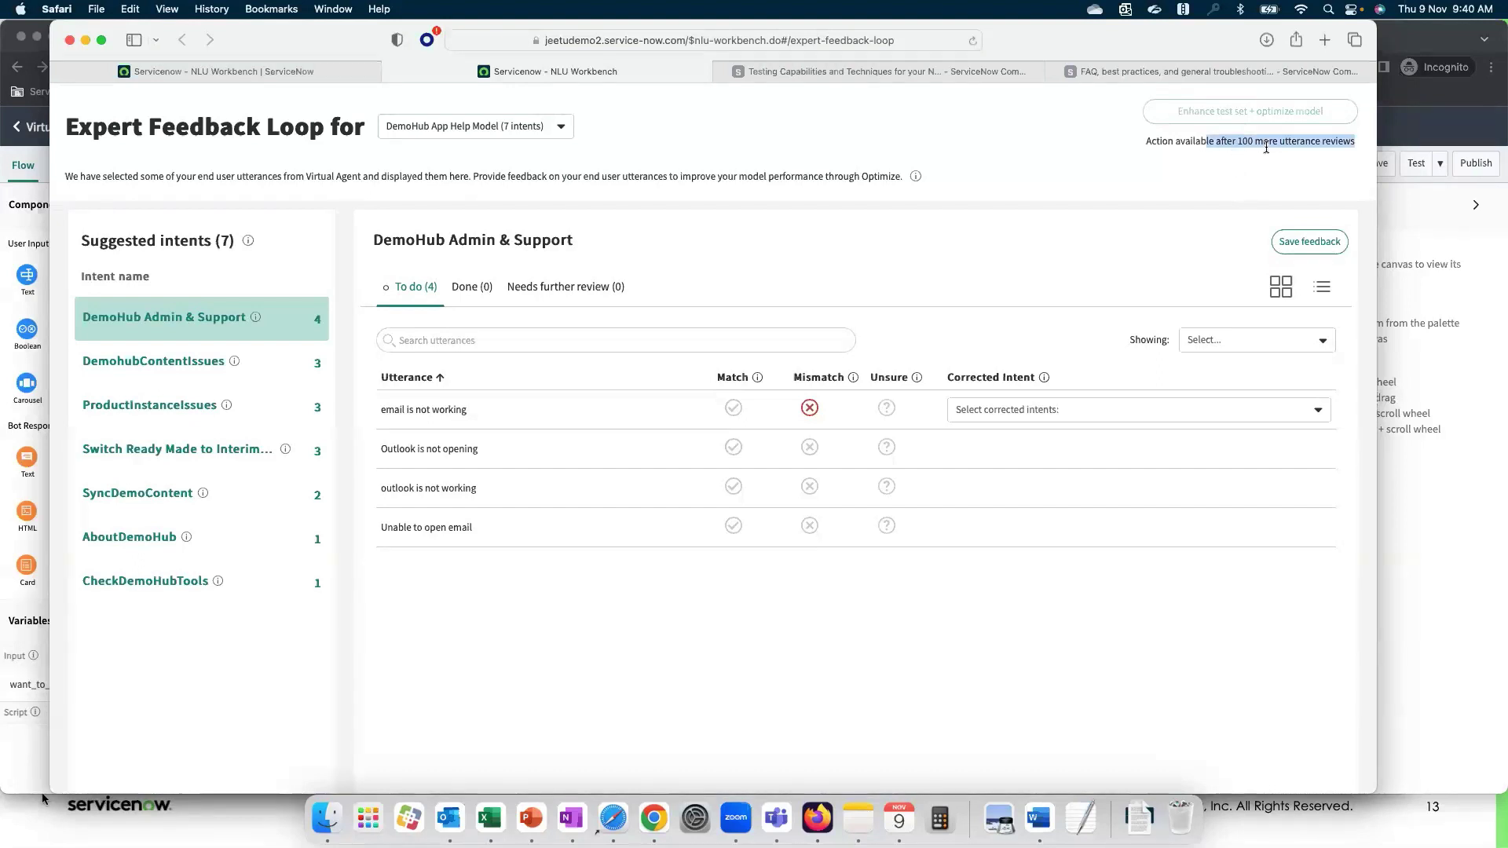
left_click(1181, 195)
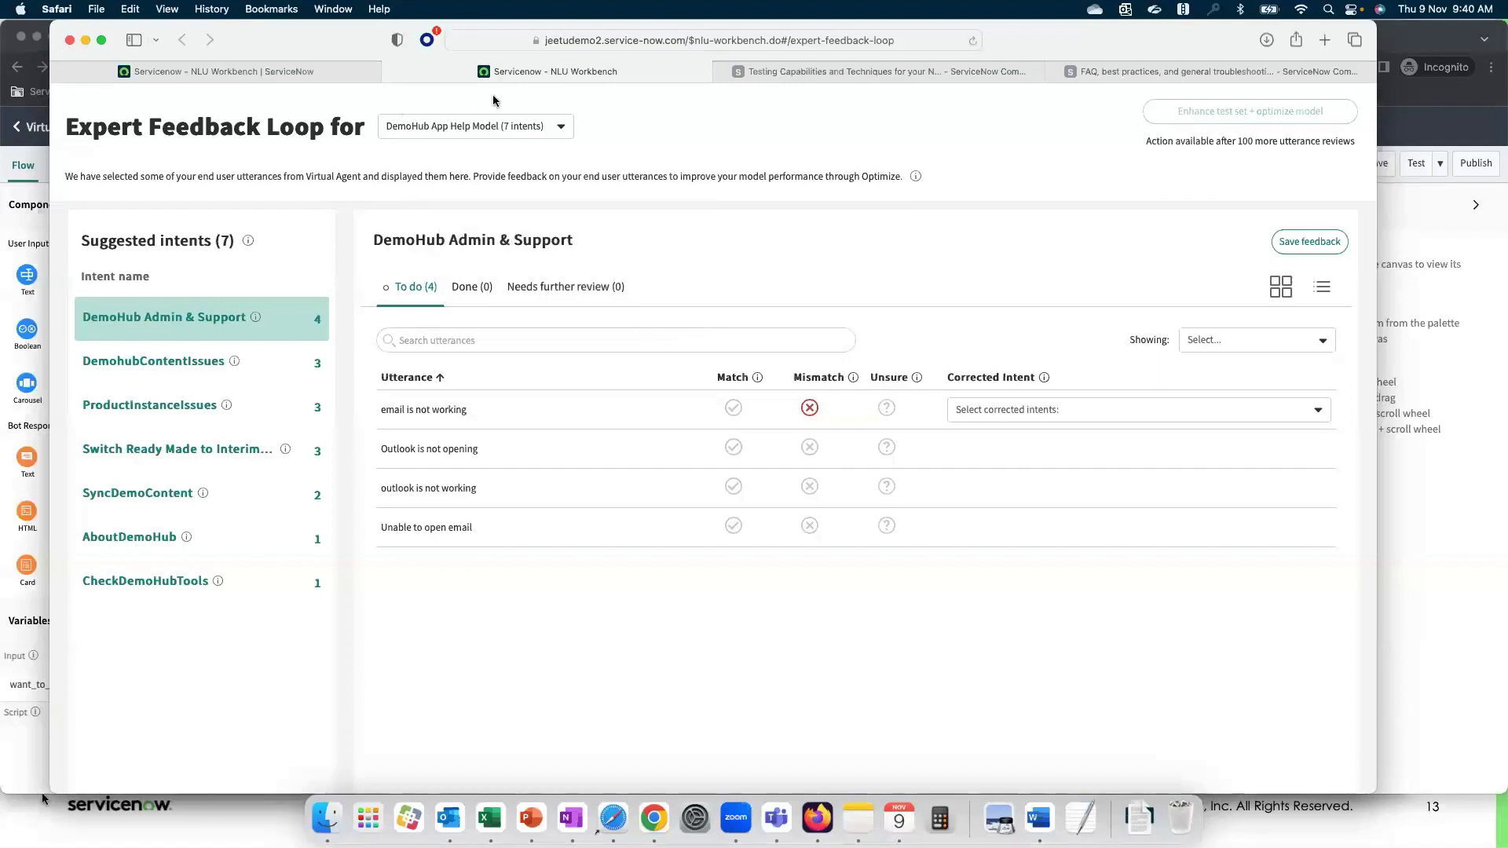
left_click(392, 73)
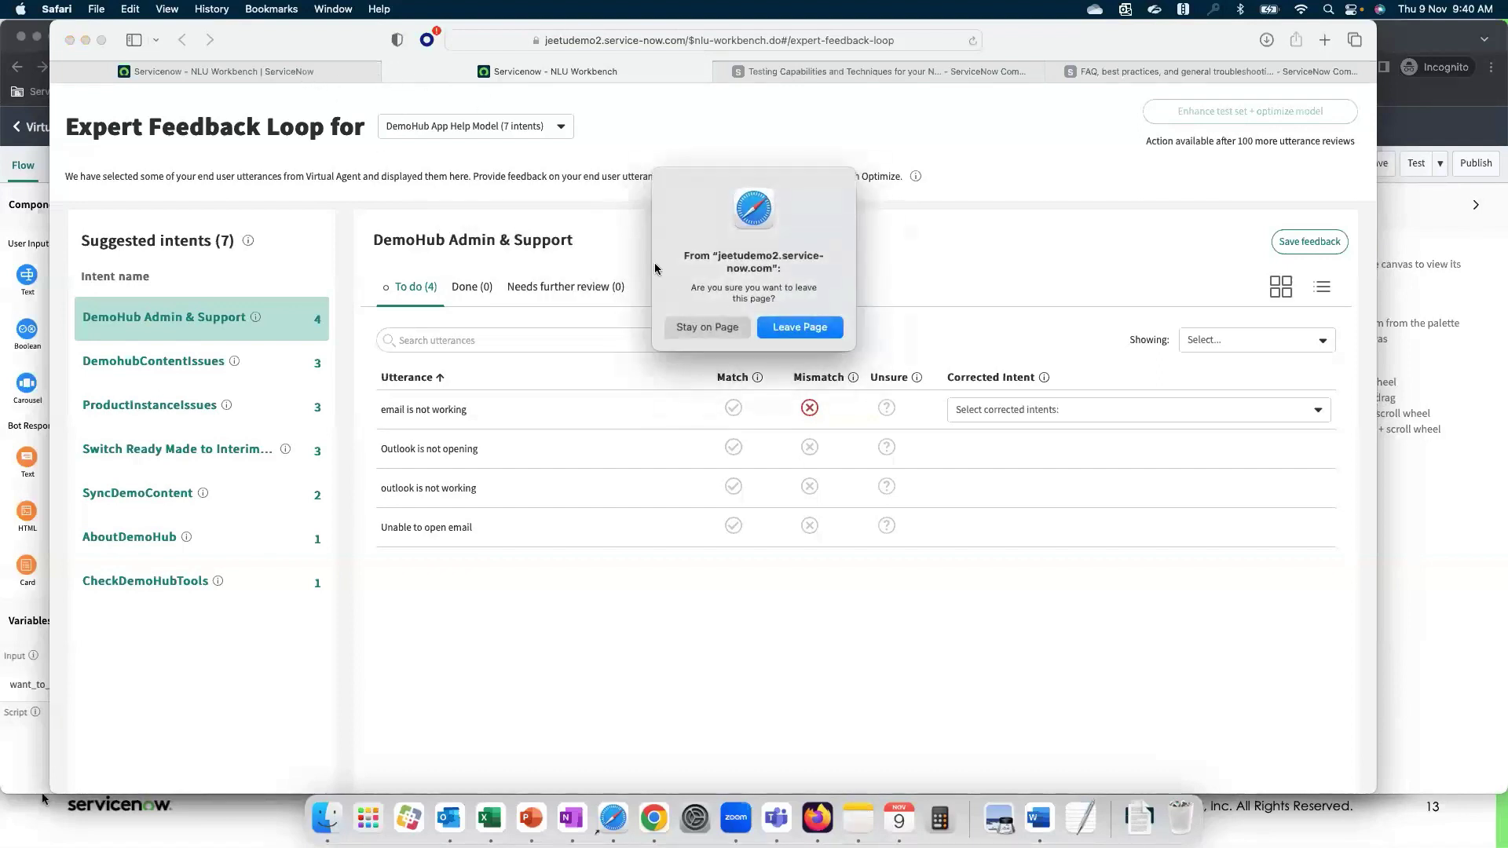
left_click(792, 328)
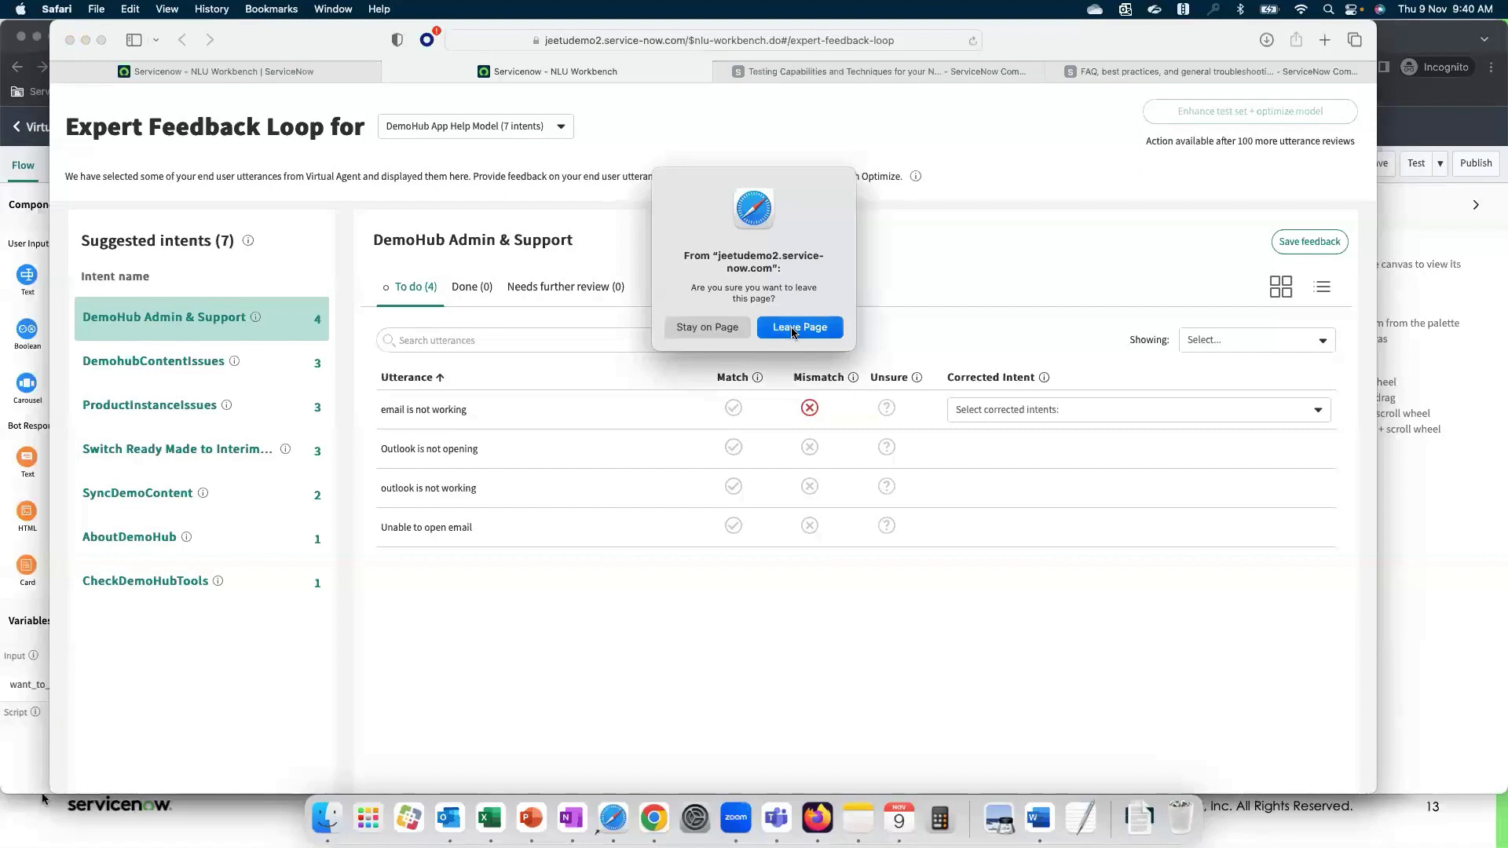
Step: Open Multi-model Batch Testing from the NLU Advanced Features in a new browser tab and go to that tab
left_click(209, 105)
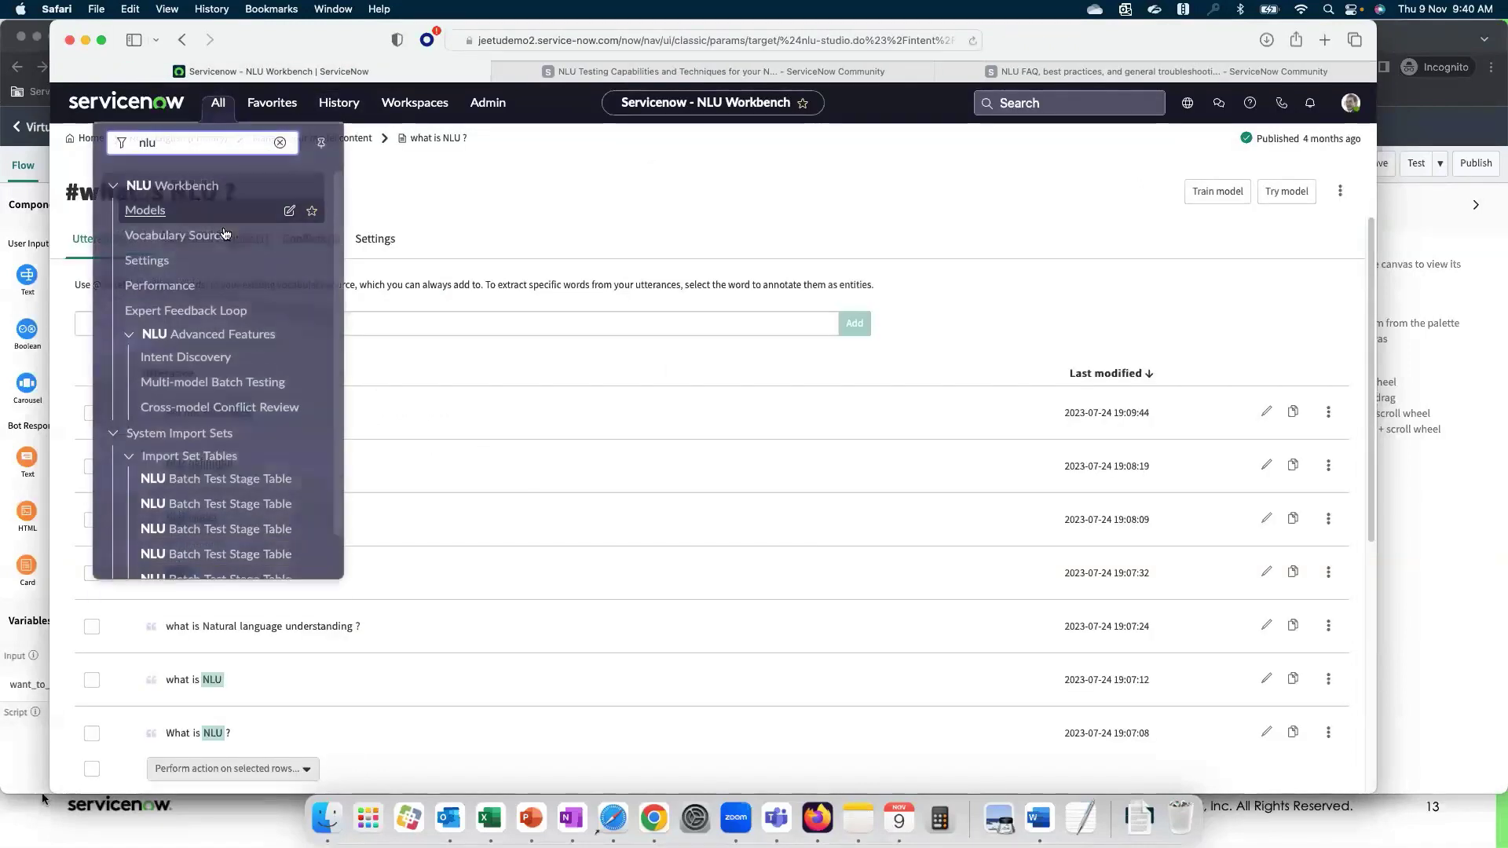
right_click(202, 381)
left_click(235, 386)
left_click(531, 71)
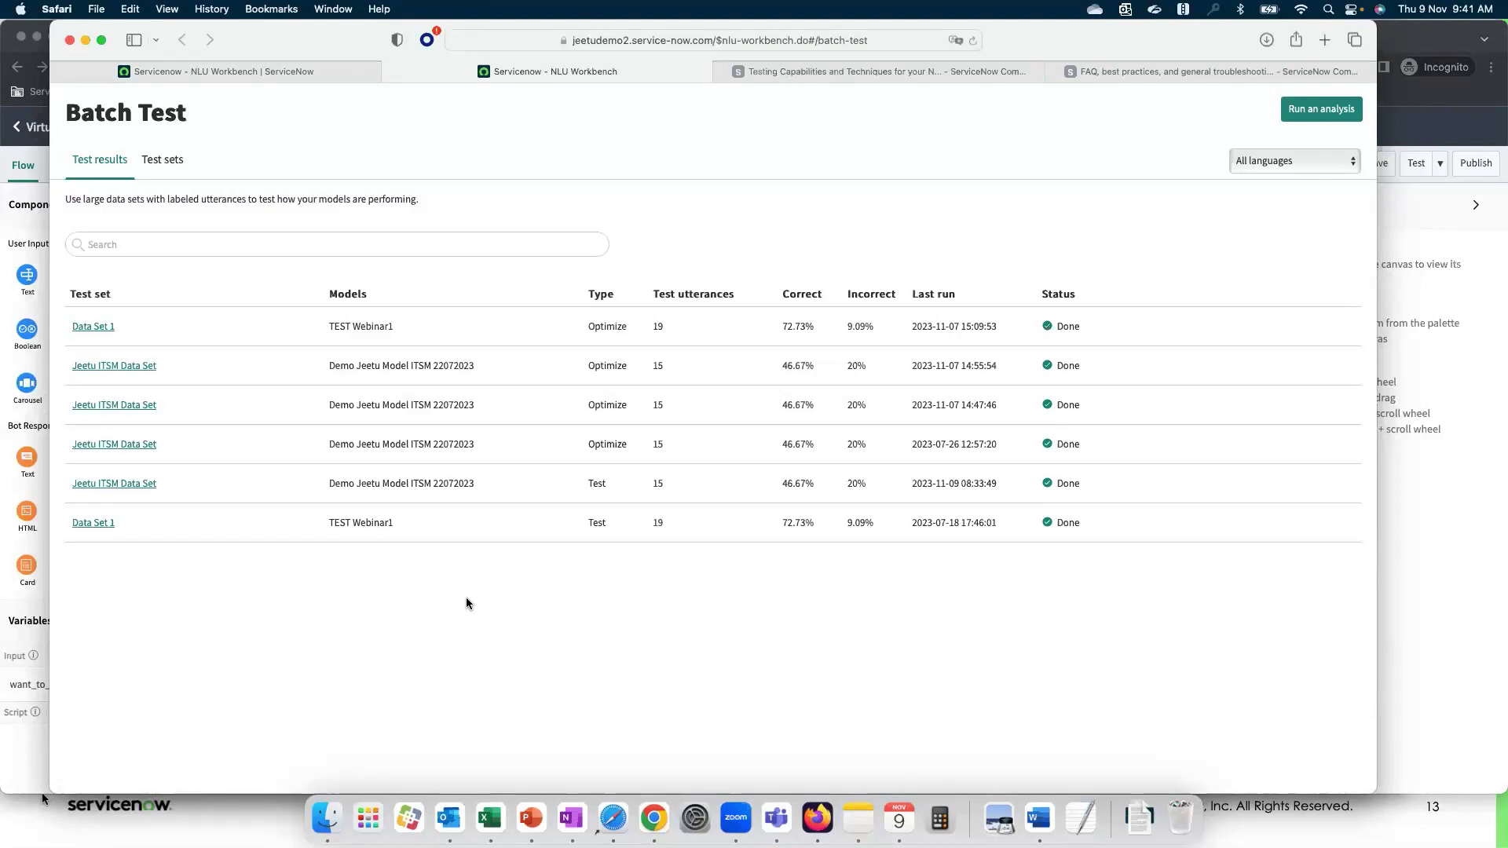
Step: Review the test sets available for batch testing and return to the list of test results
left_click(162, 162)
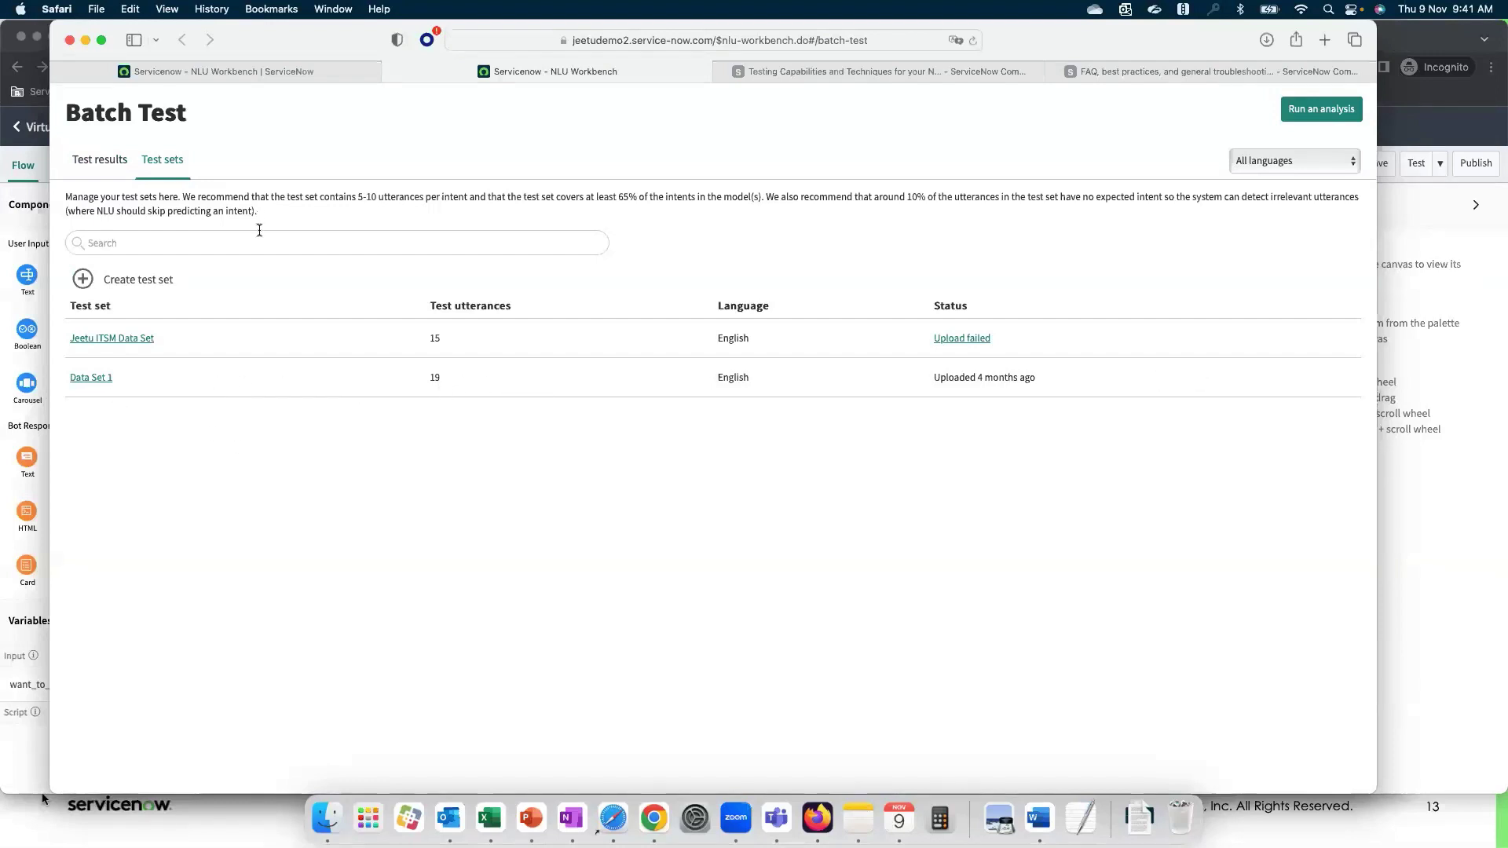
left_click(100, 159)
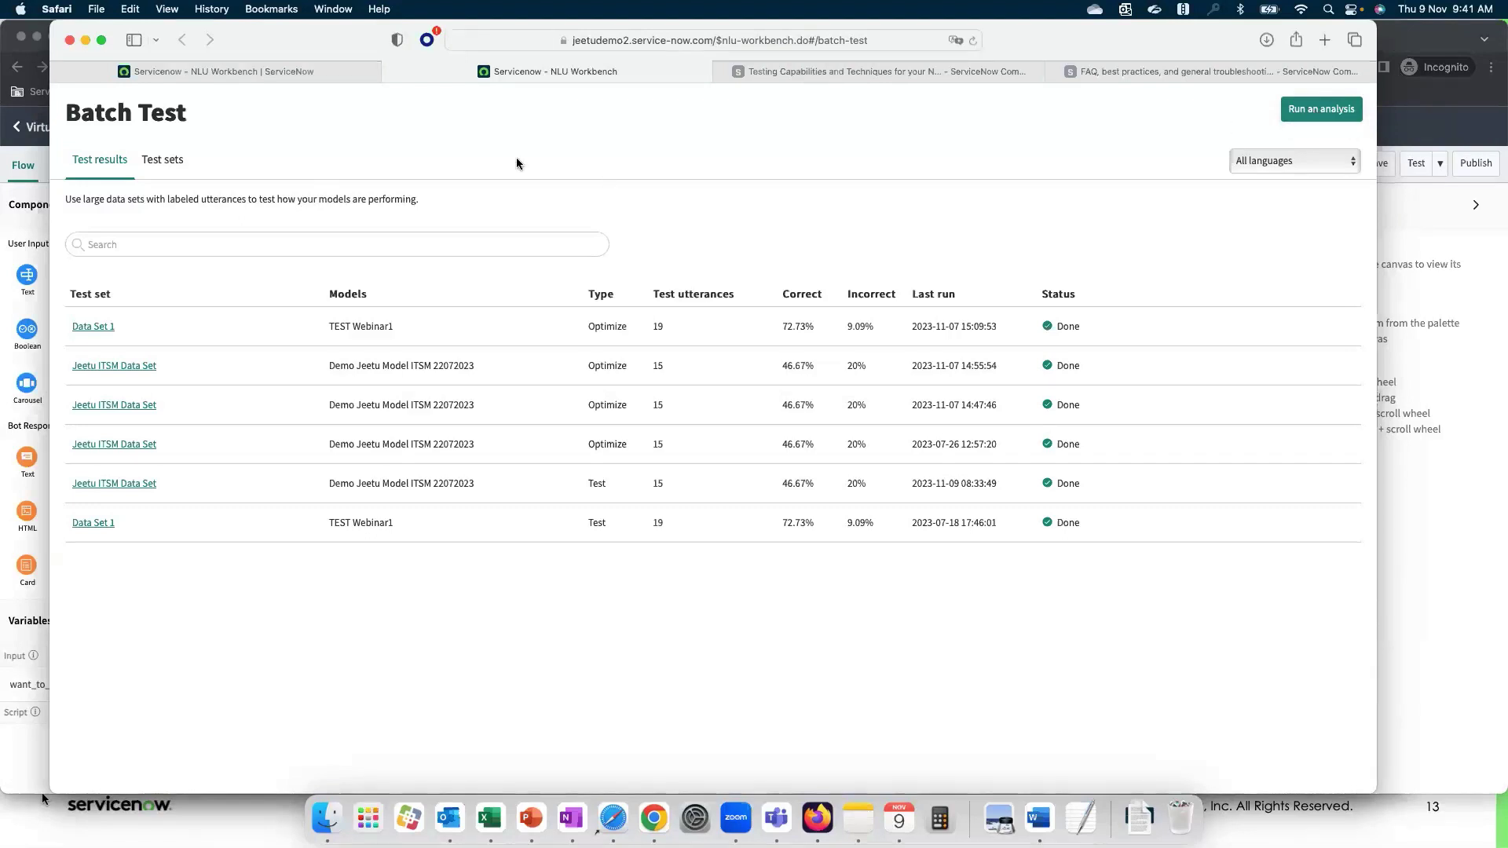
left_click(162, 160)
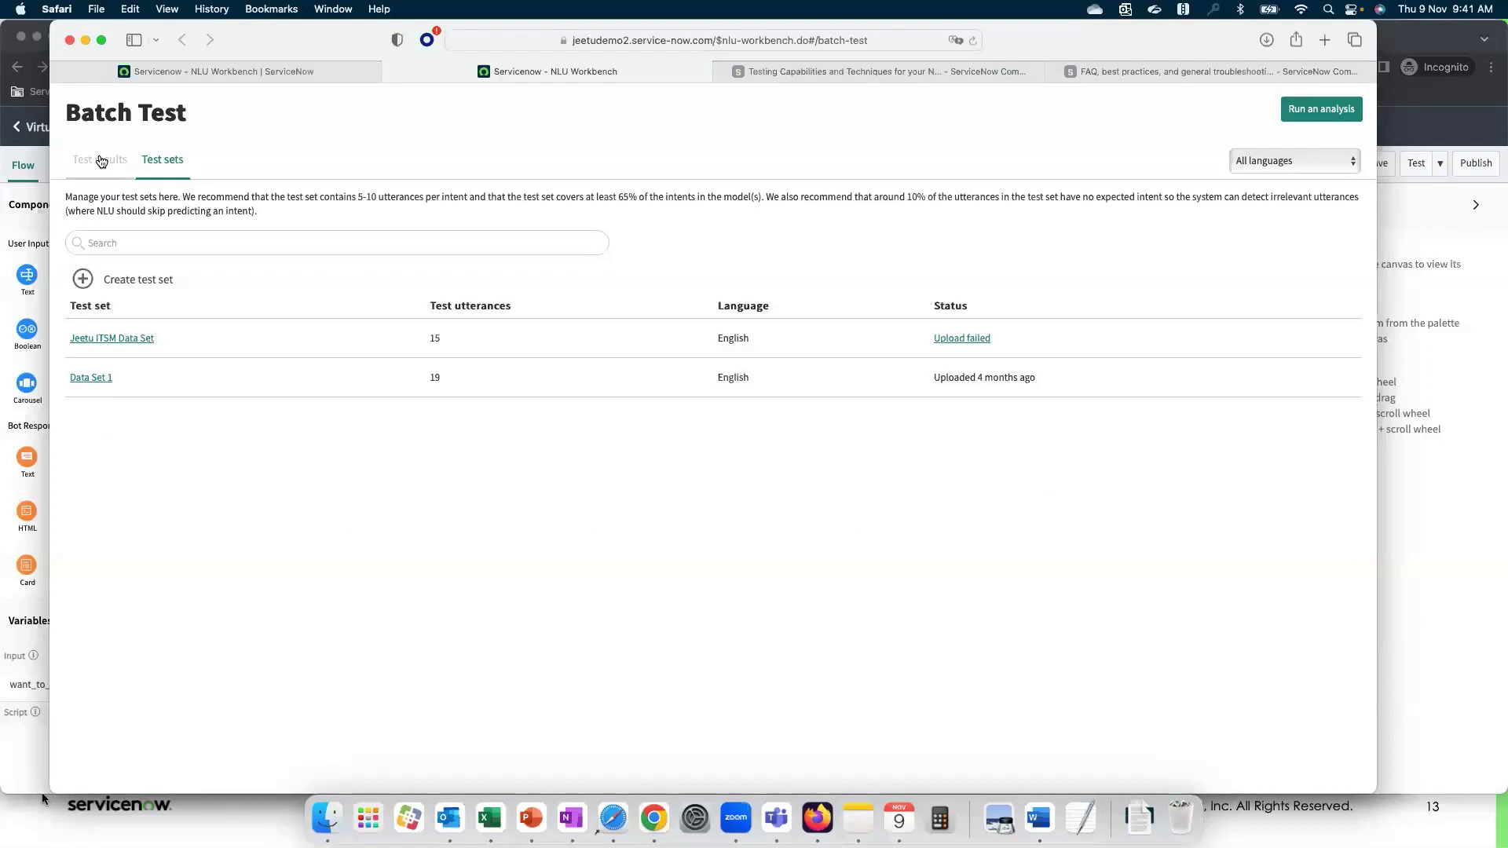
left_click(100, 160)
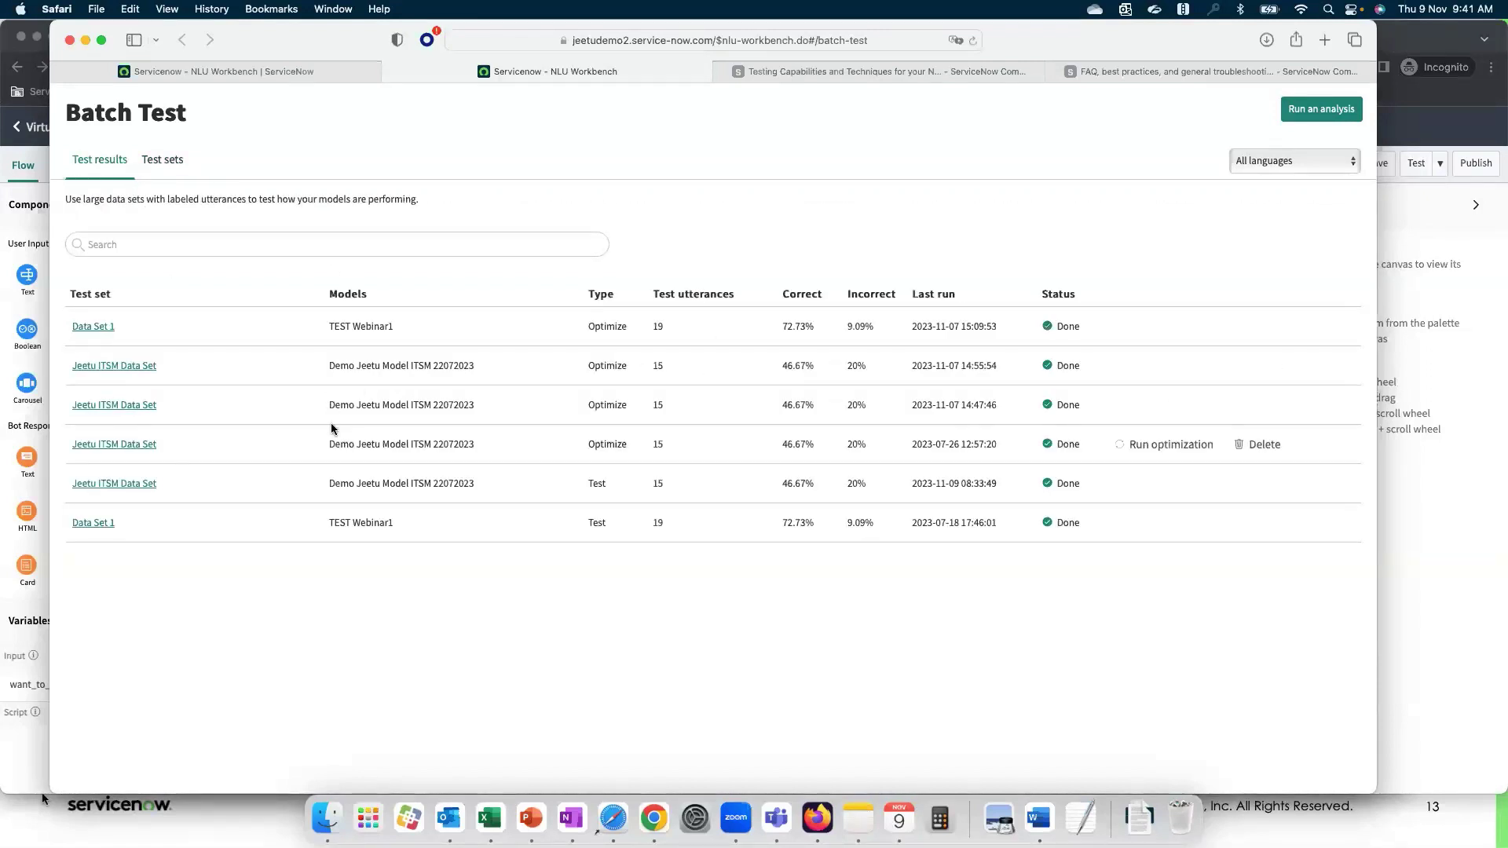
left_click(118, 484)
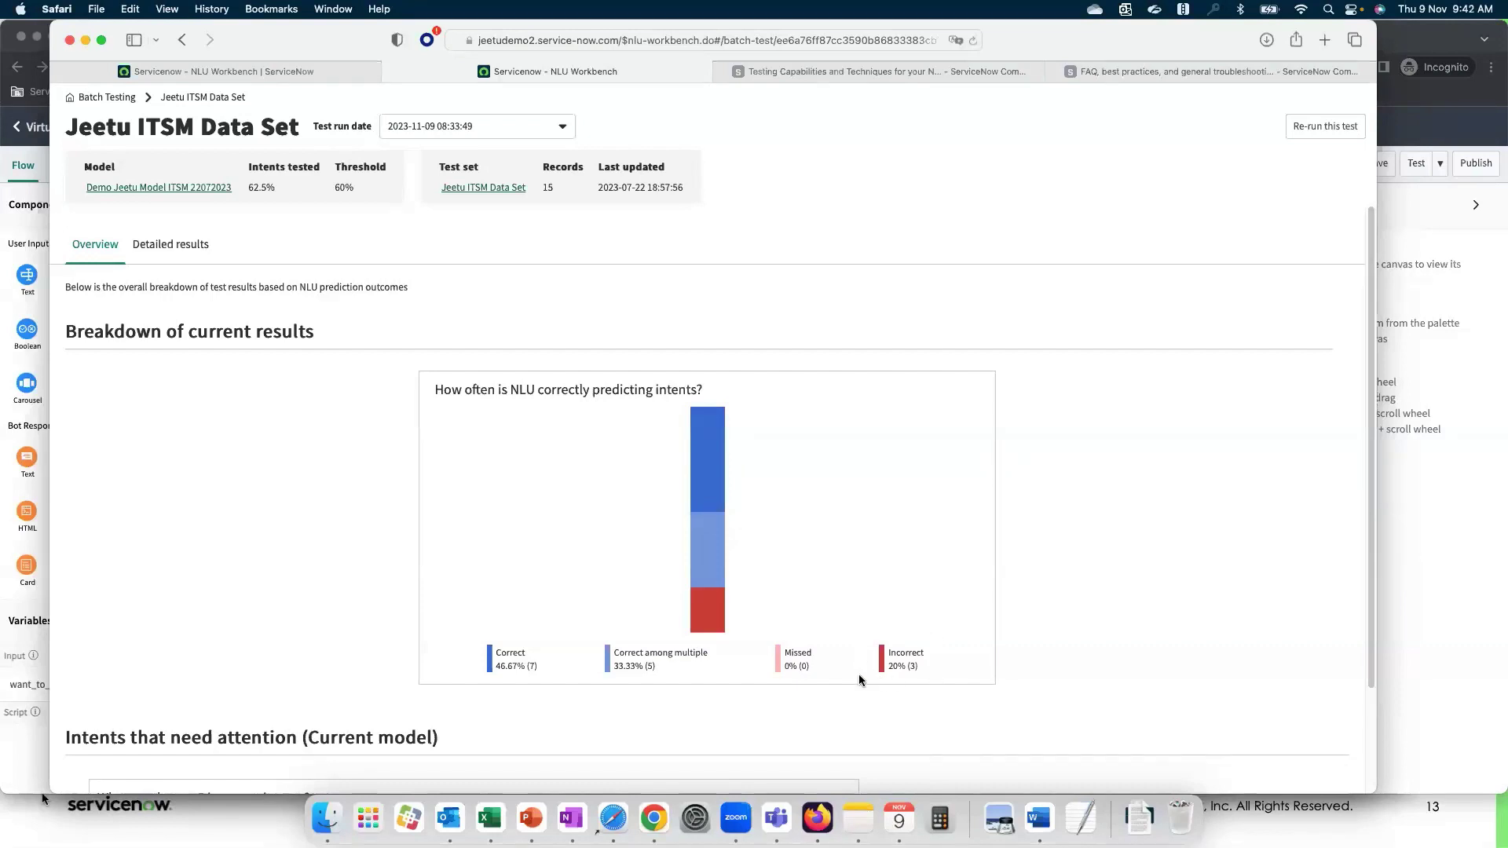
scroll(939, 658, "down", 3)
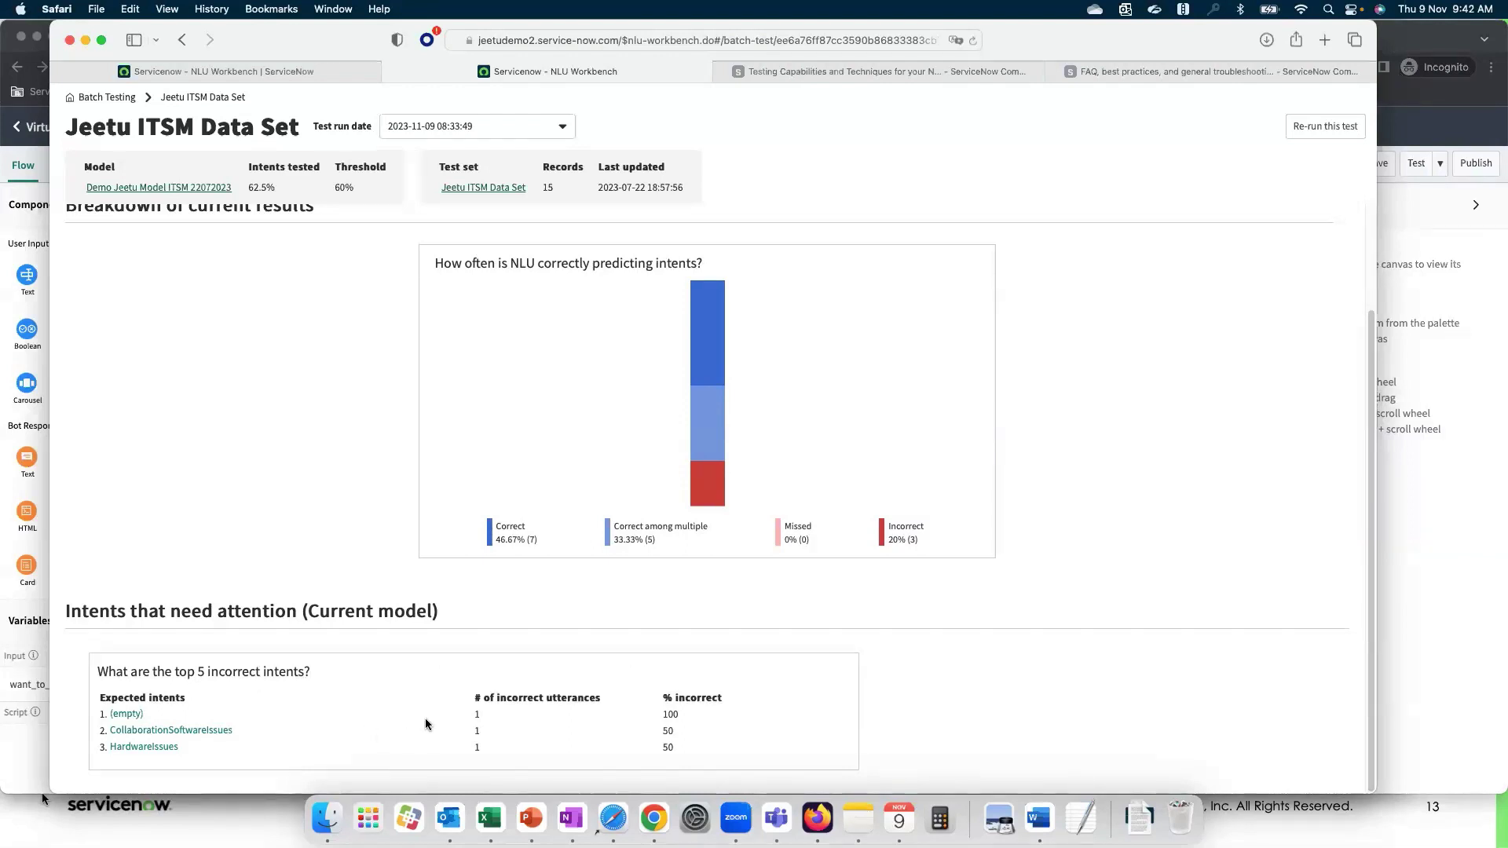
scroll(468, 687, "up", 3)
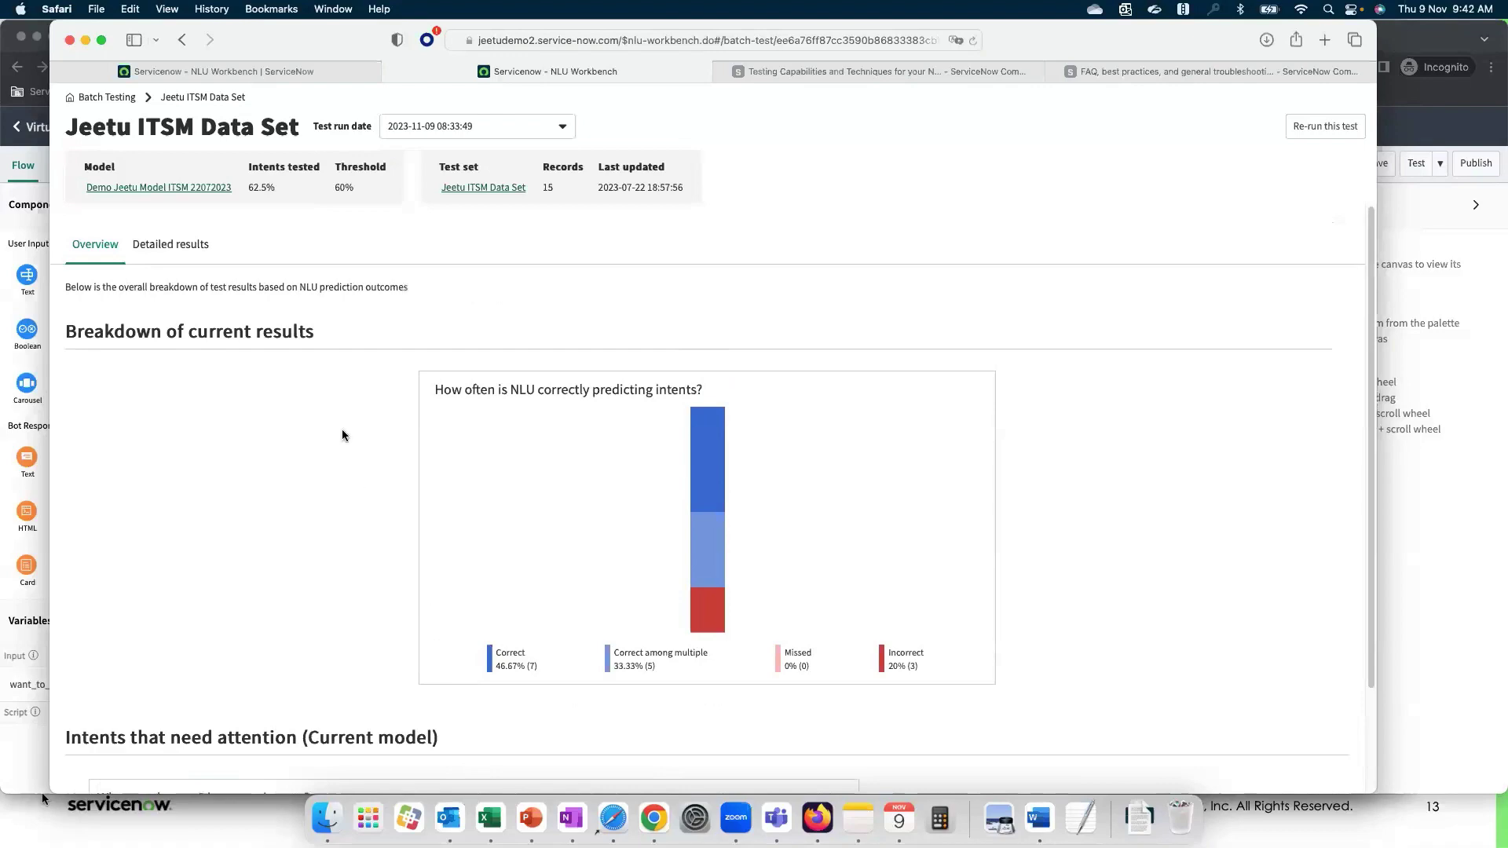
left_click(173, 246)
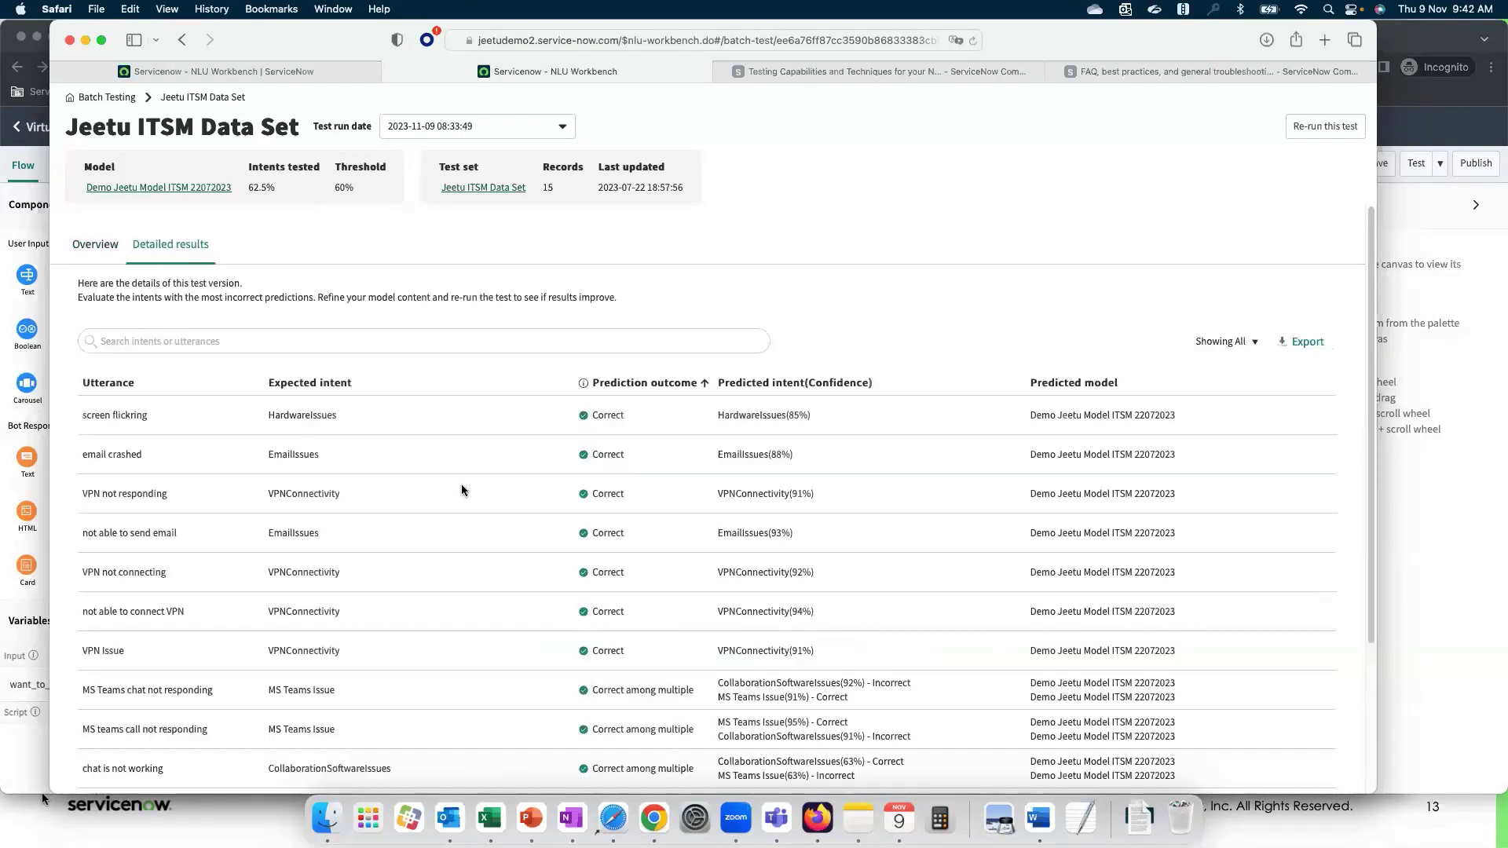
scroll(462, 490, "down", 5)
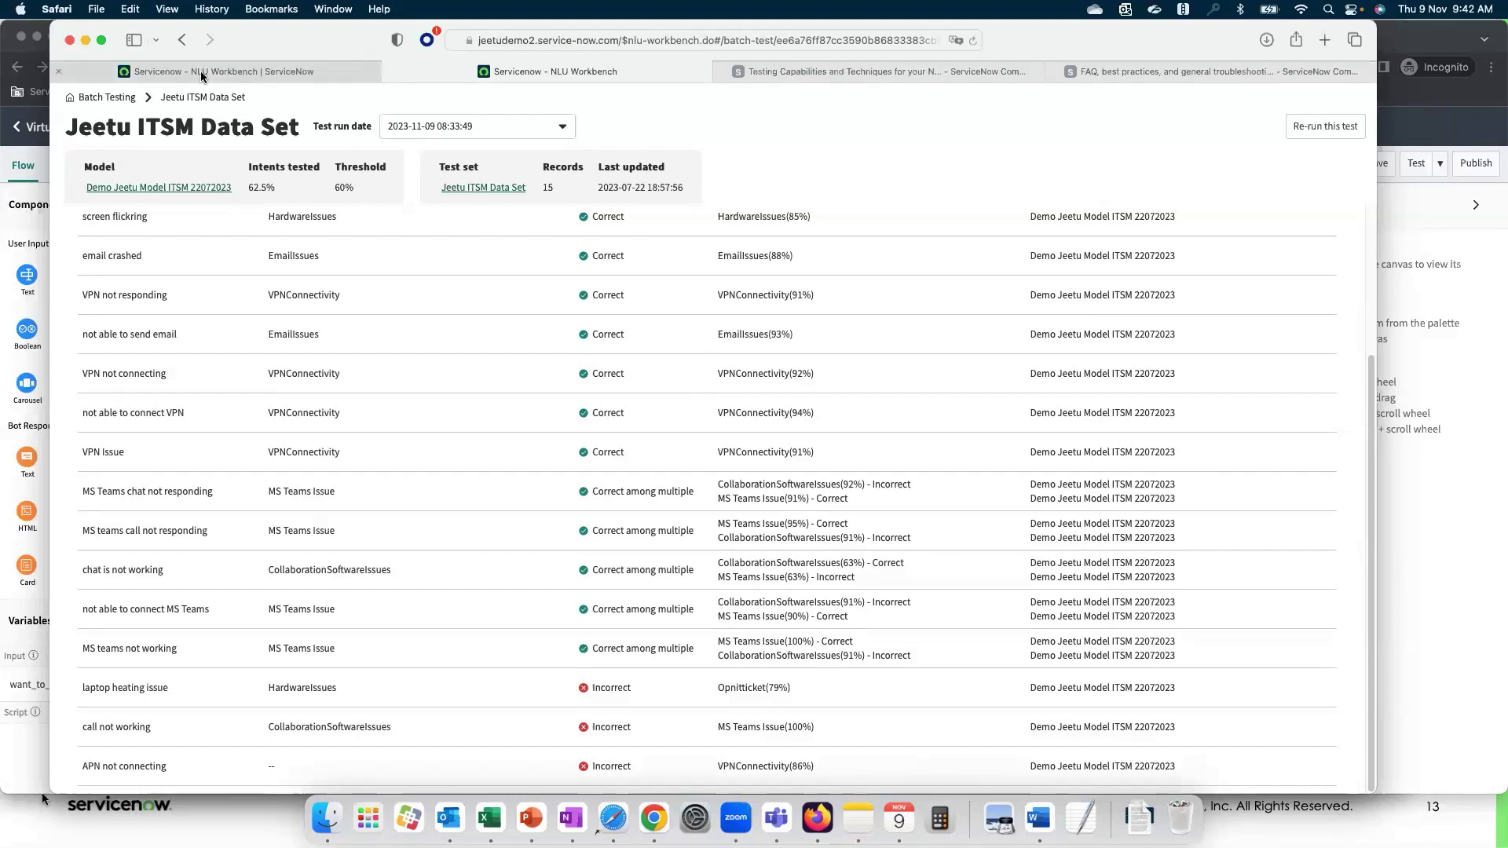
mouse_move(201, 75)
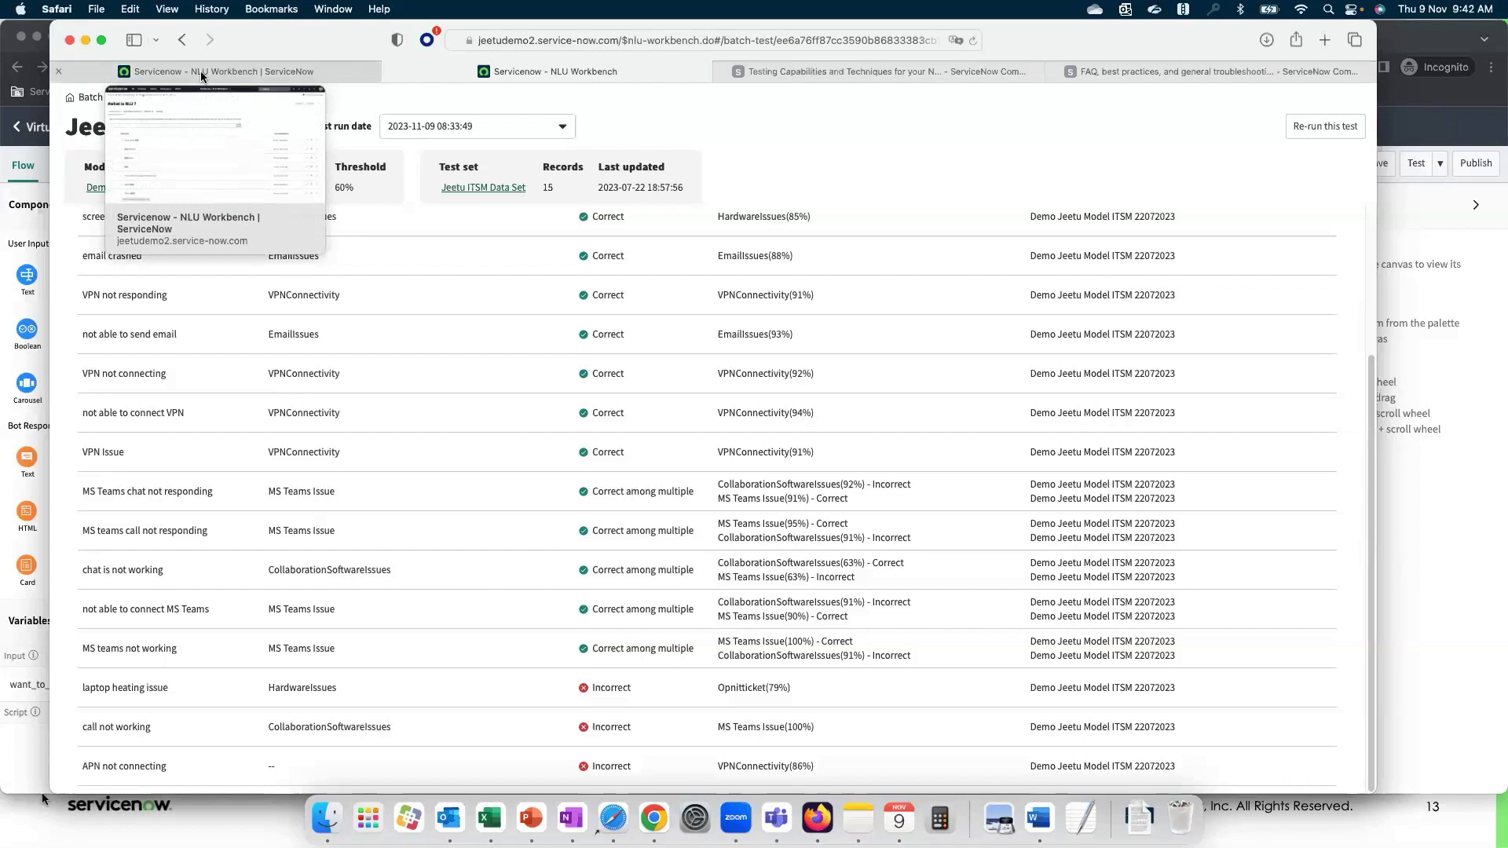
Step: Return to the batch test list, review the utterances and expected intents in Data Set 1, and go back to the test sets
left_click(93, 97)
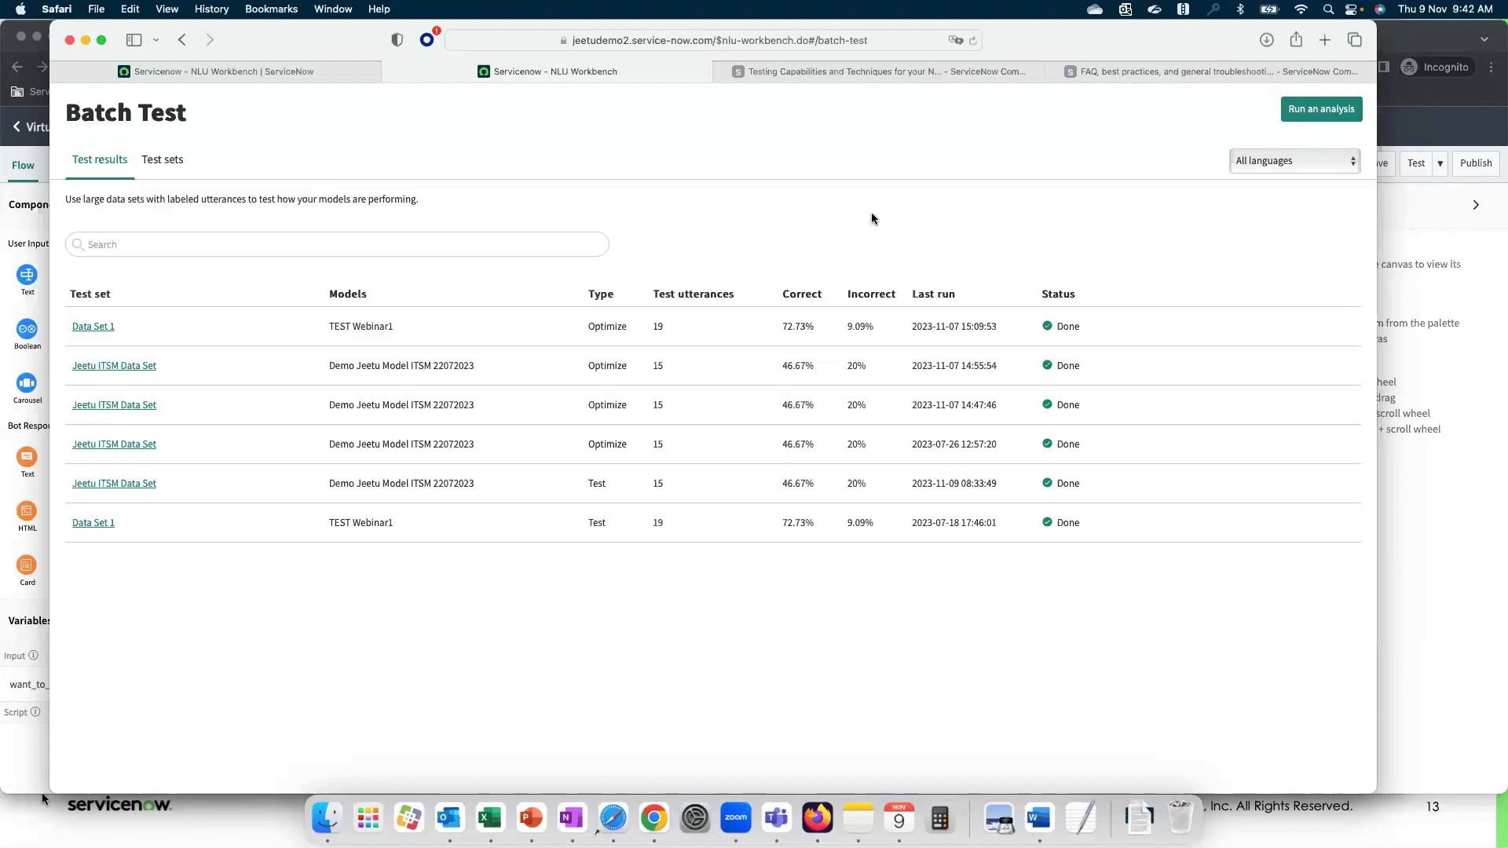
left_click(185, 165)
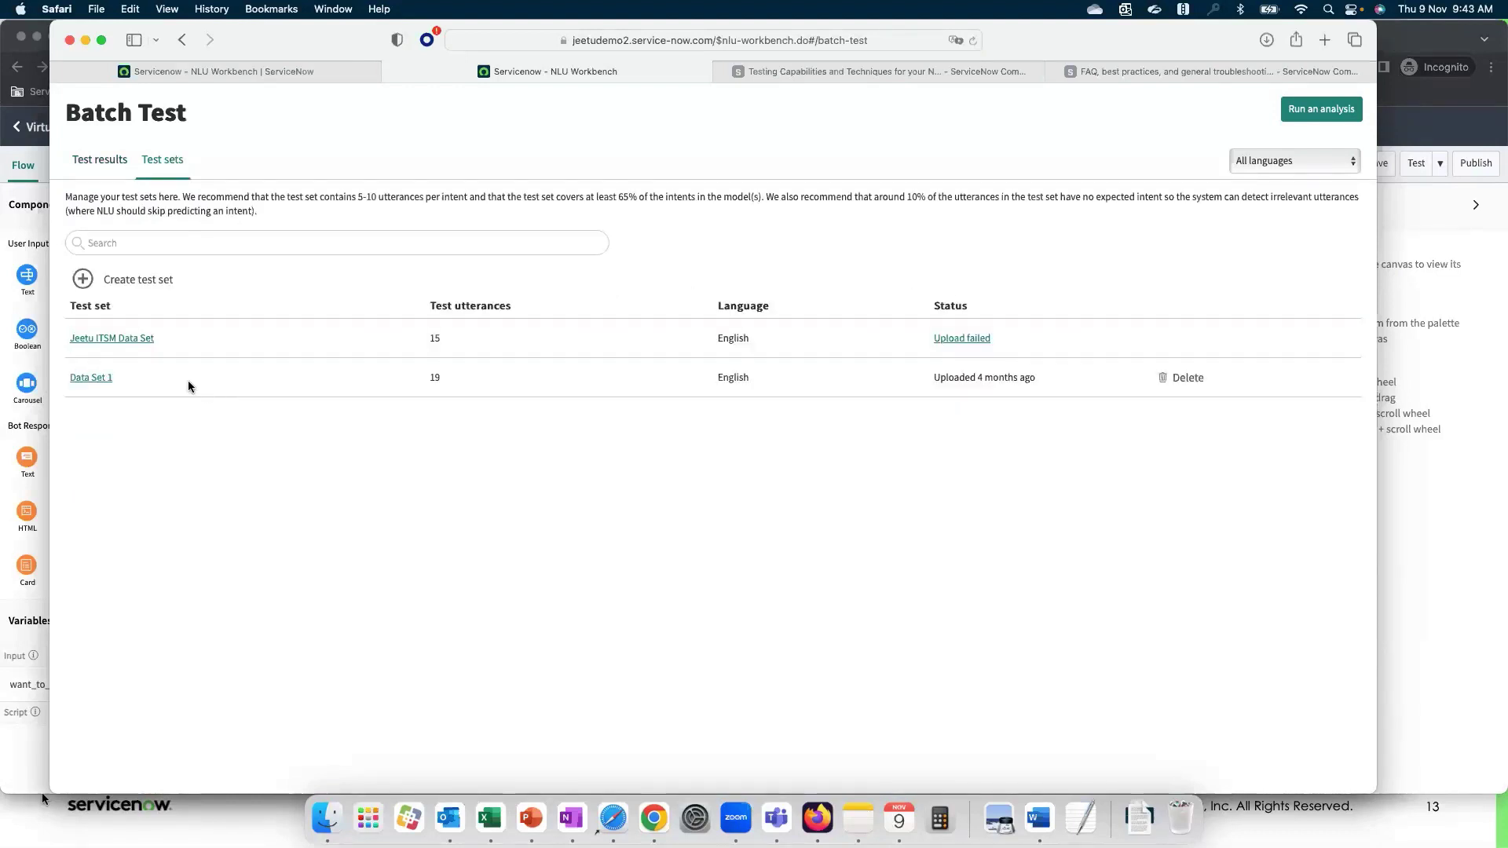
left_click(98, 379)
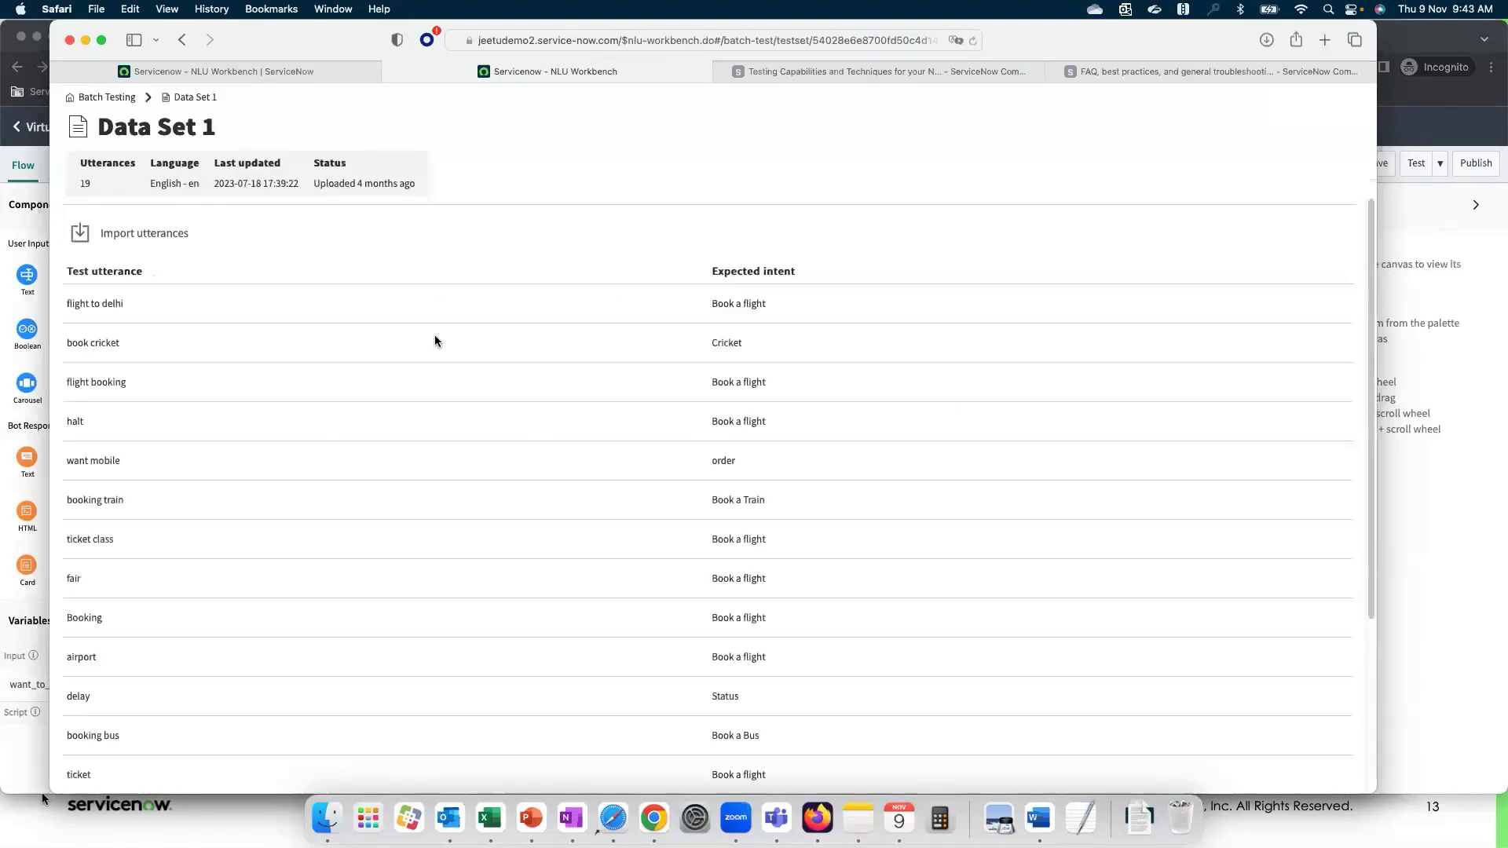
left_click(108, 101)
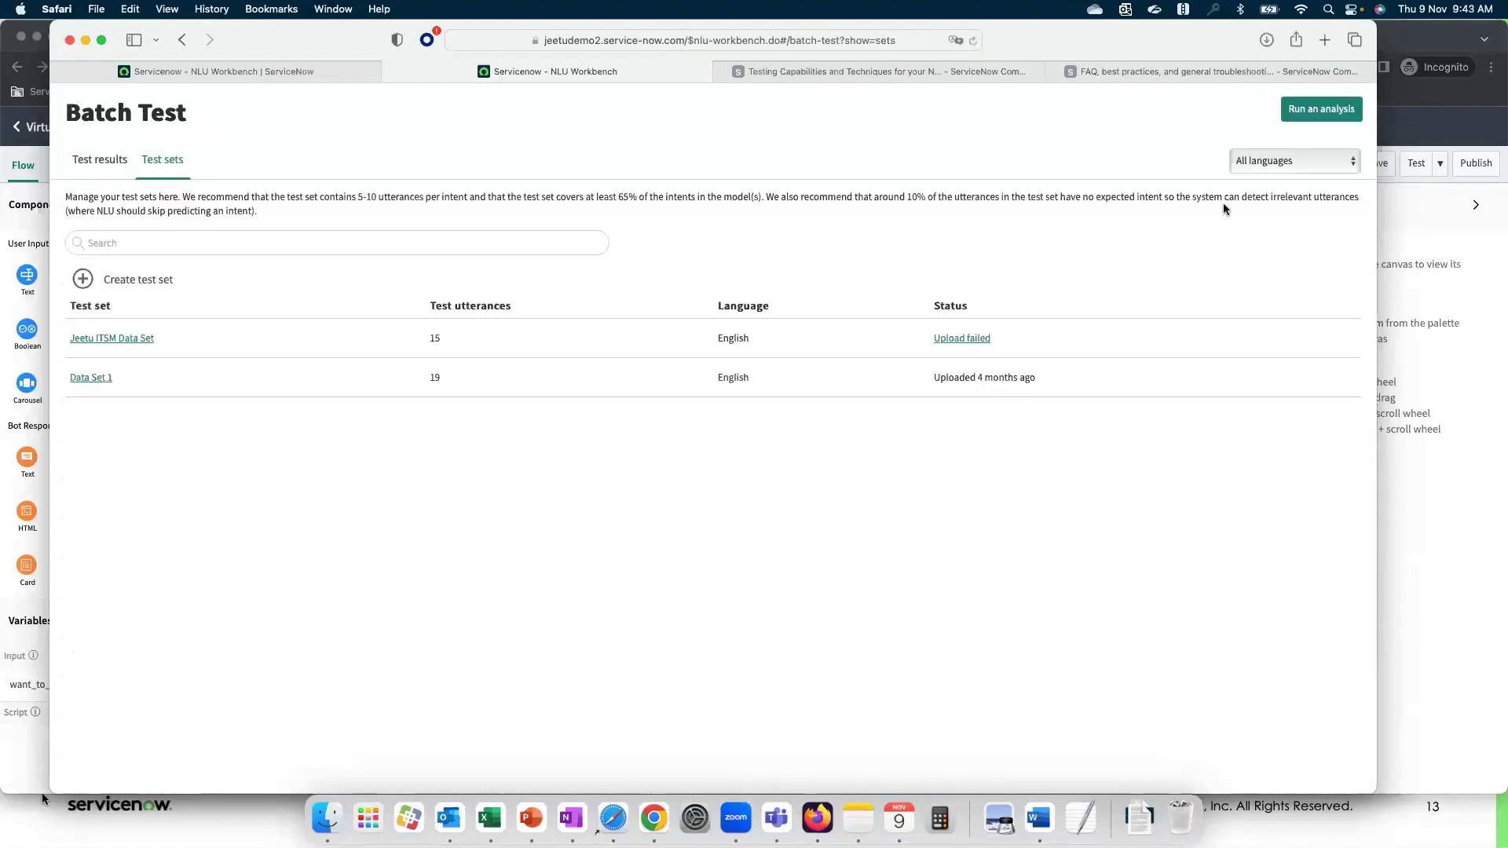
Step: Examine the Optimize model option for a new analysis with its selectable test sets and models, and cancel without running it
left_click(1305, 113)
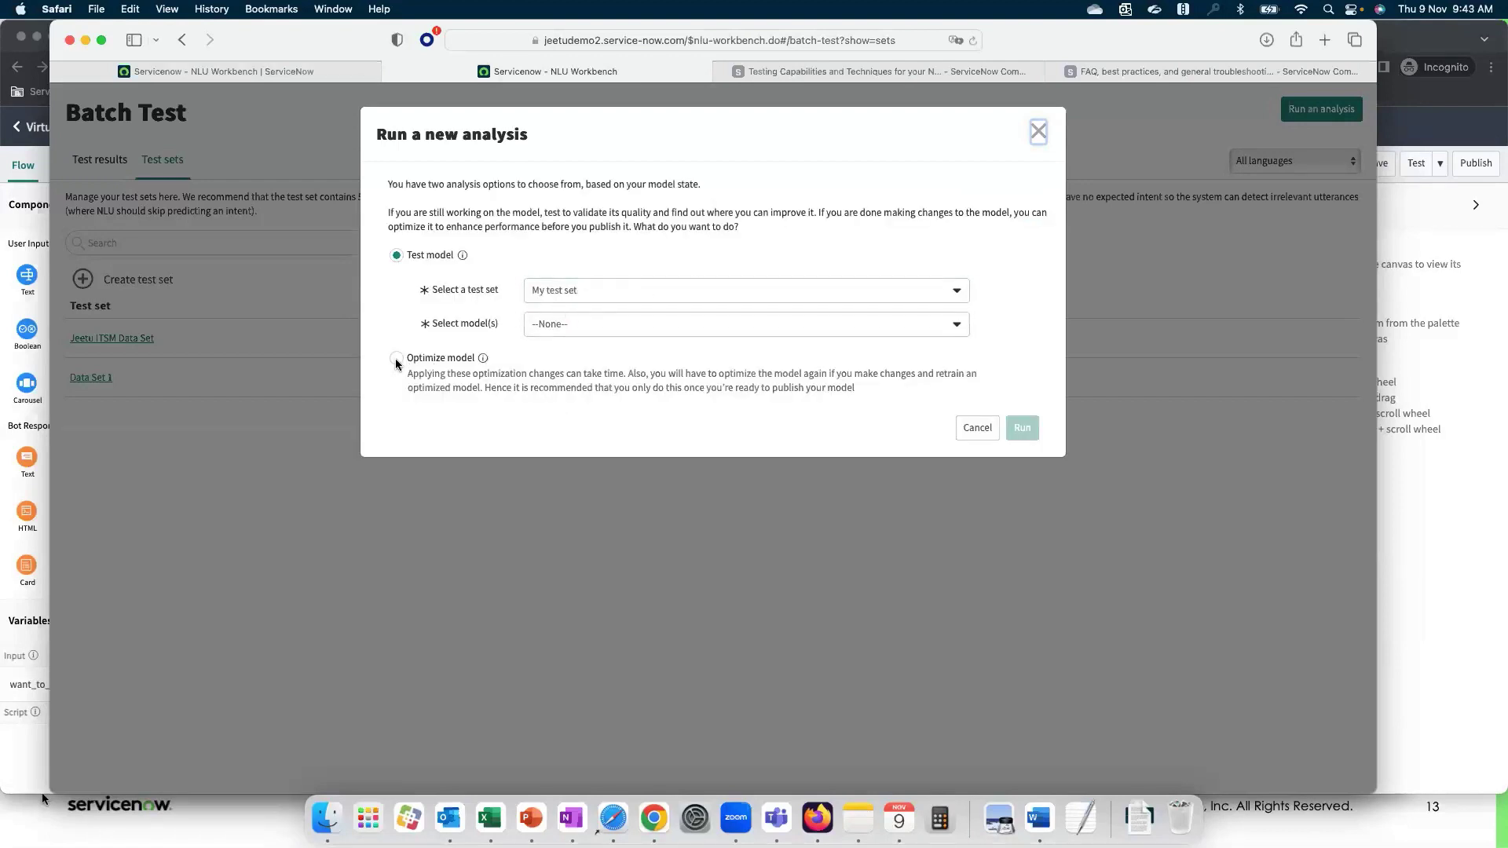
left_click(396, 359)
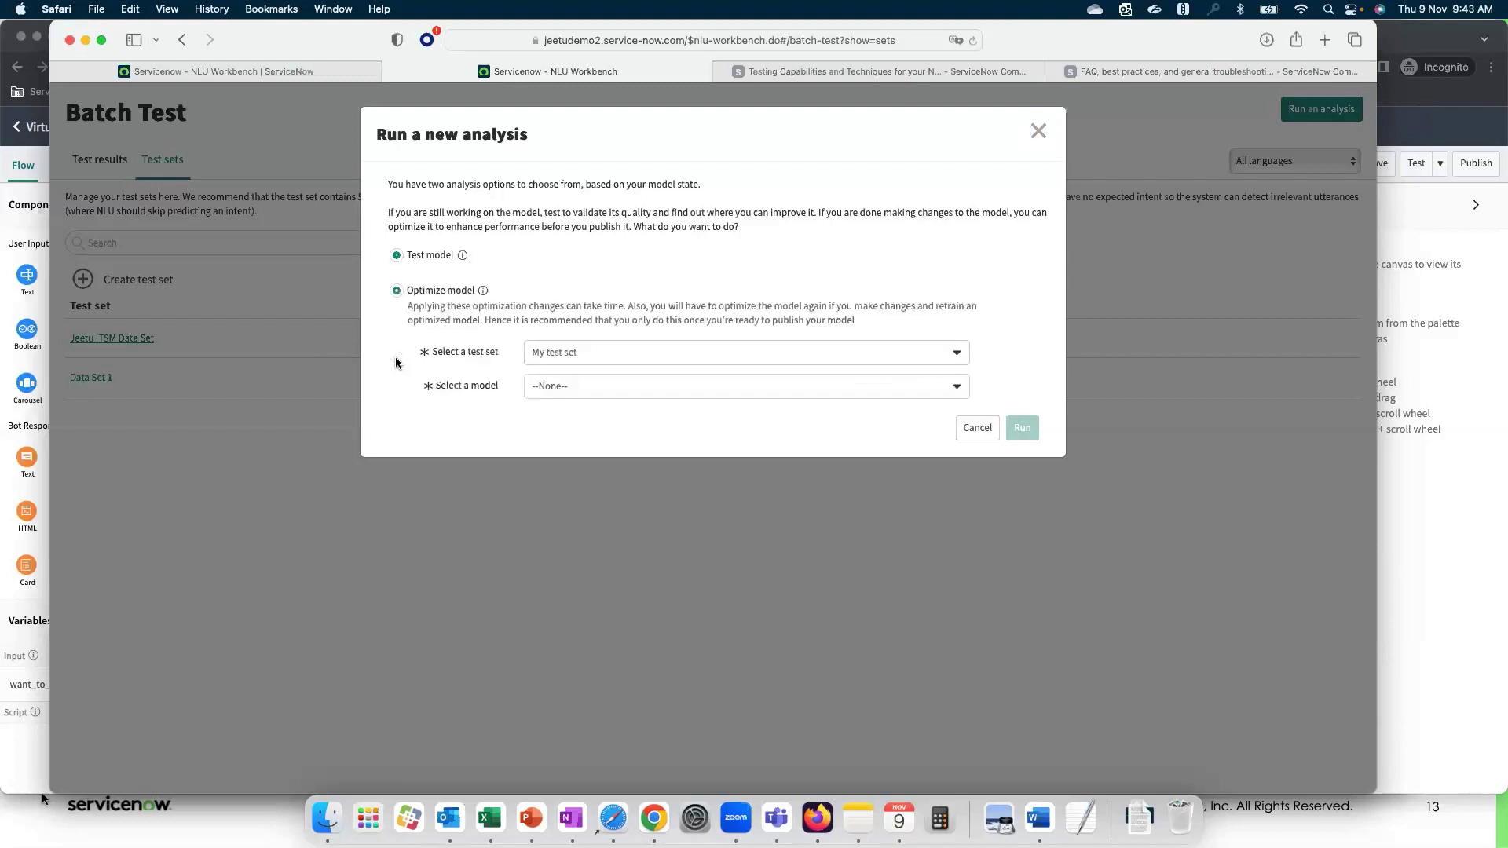
left_click(723, 352)
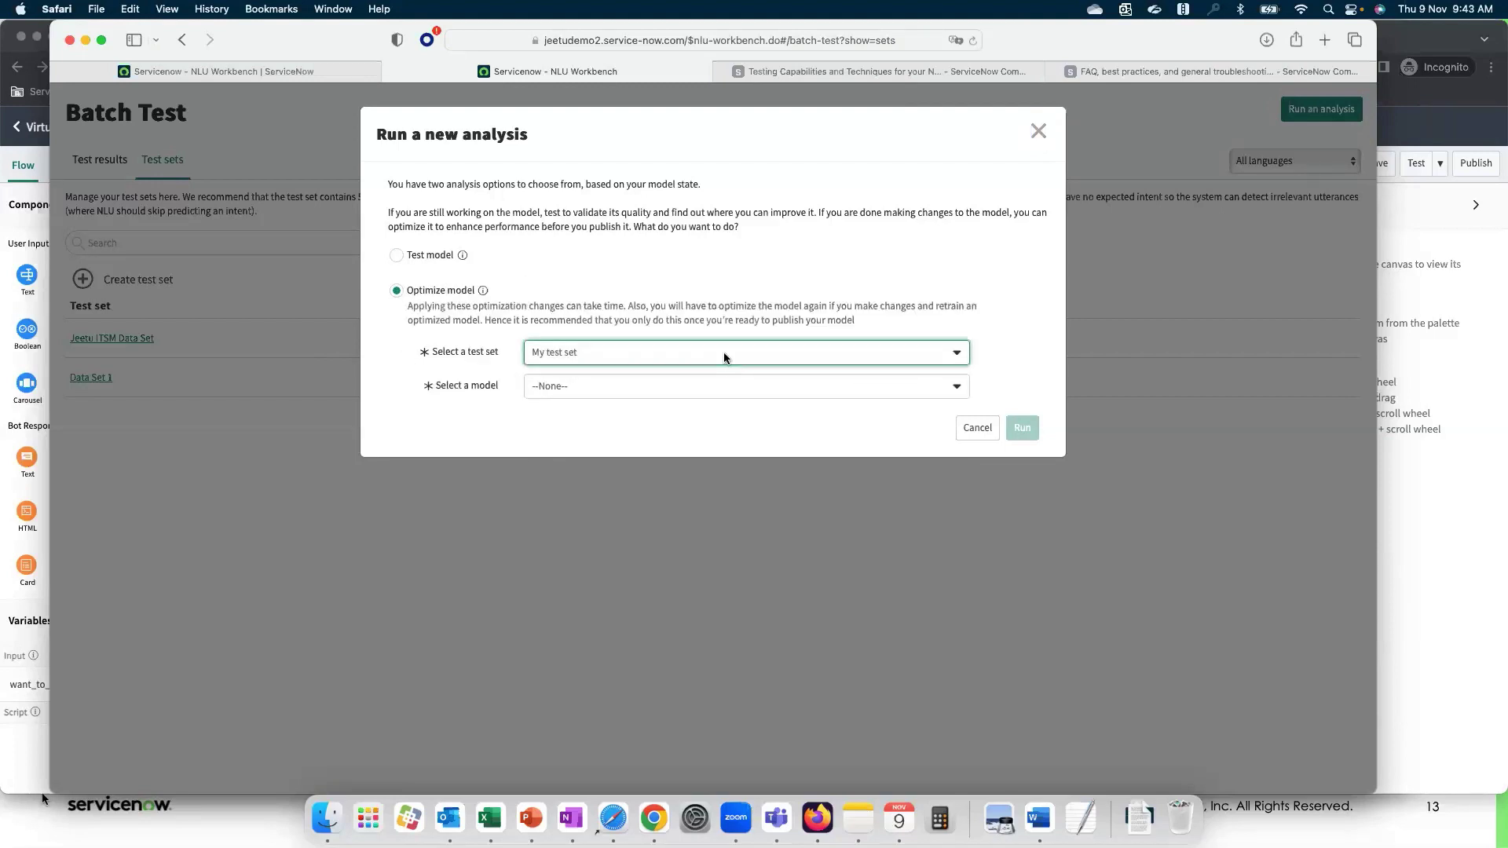
left_click(723, 352)
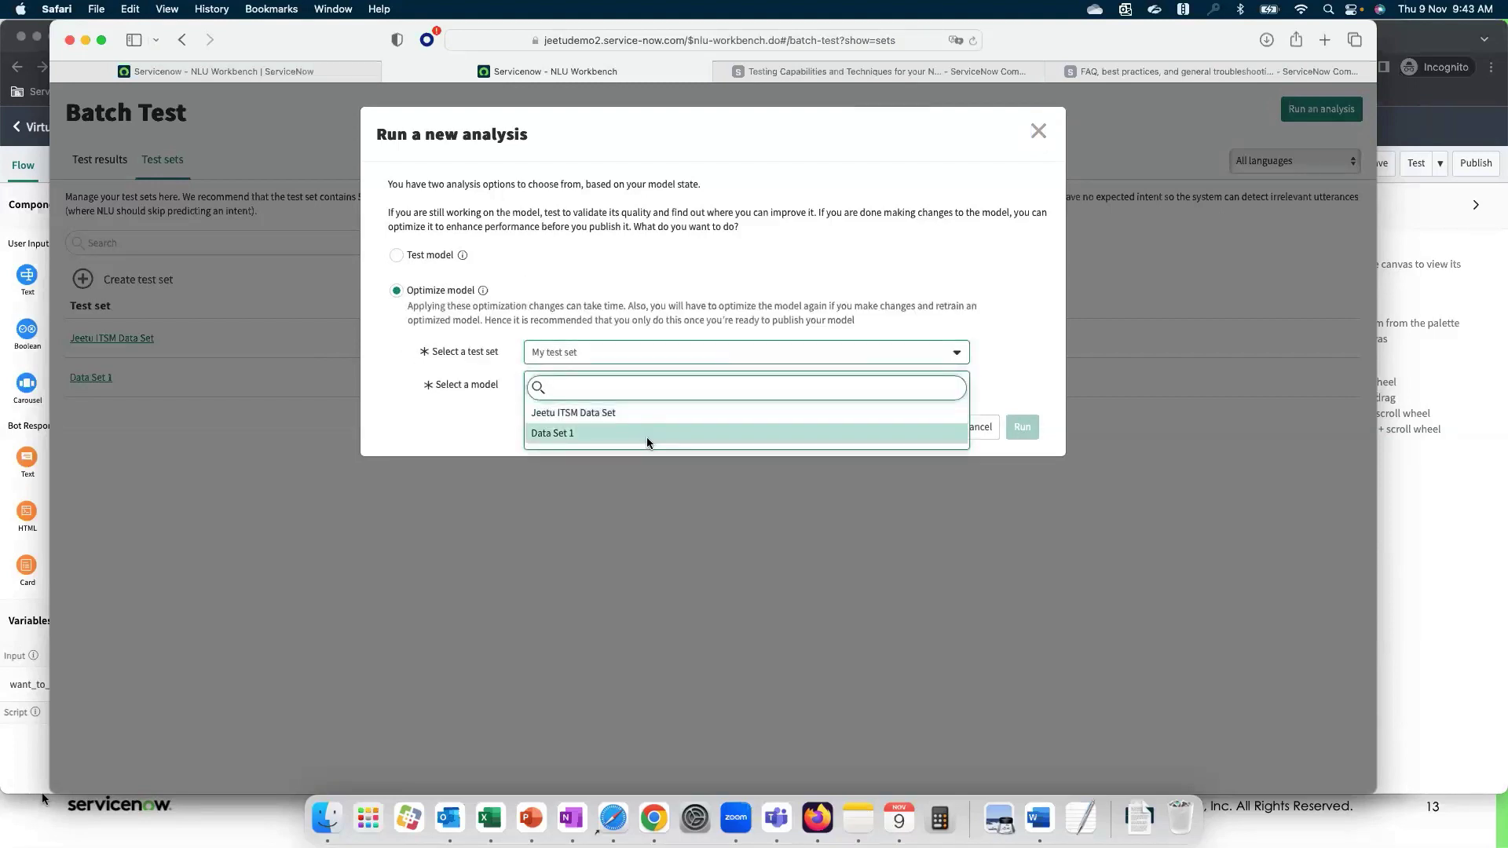
left_click(661, 385)
left_click(657, 382)
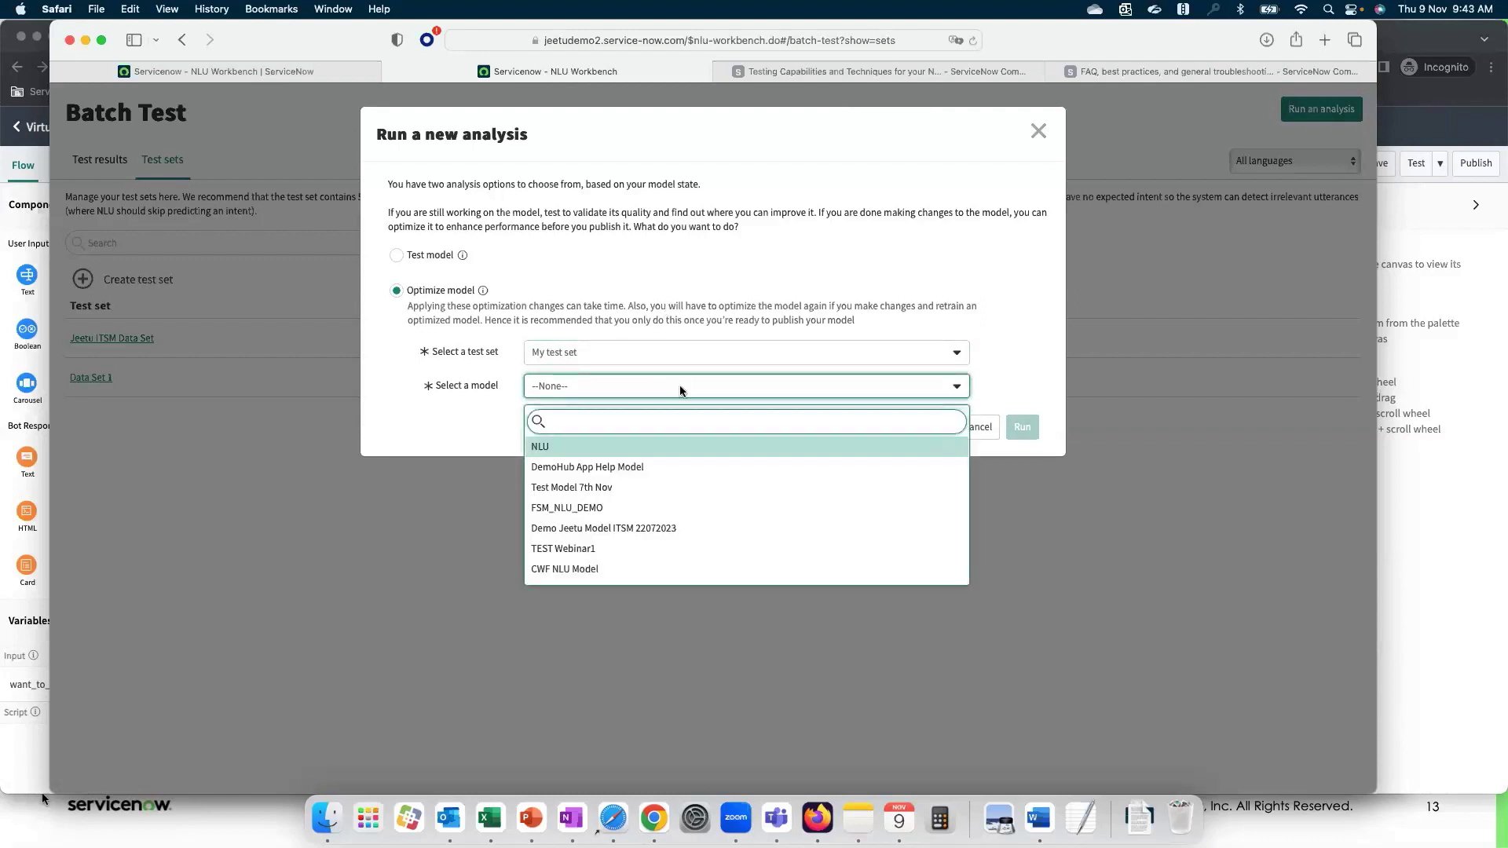
left_click(1001, 345)
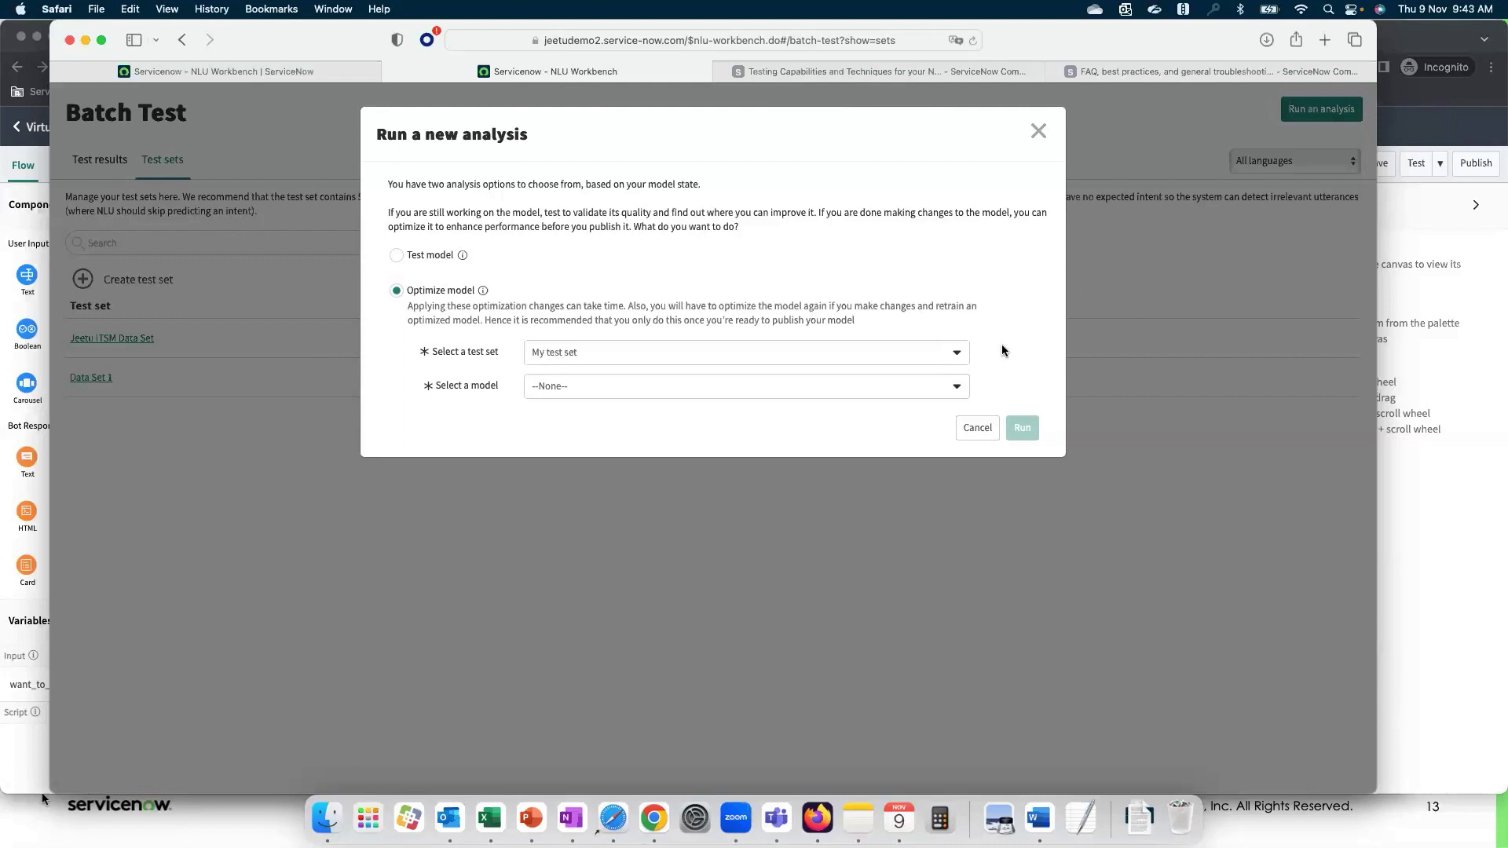
left_click(977, 428)
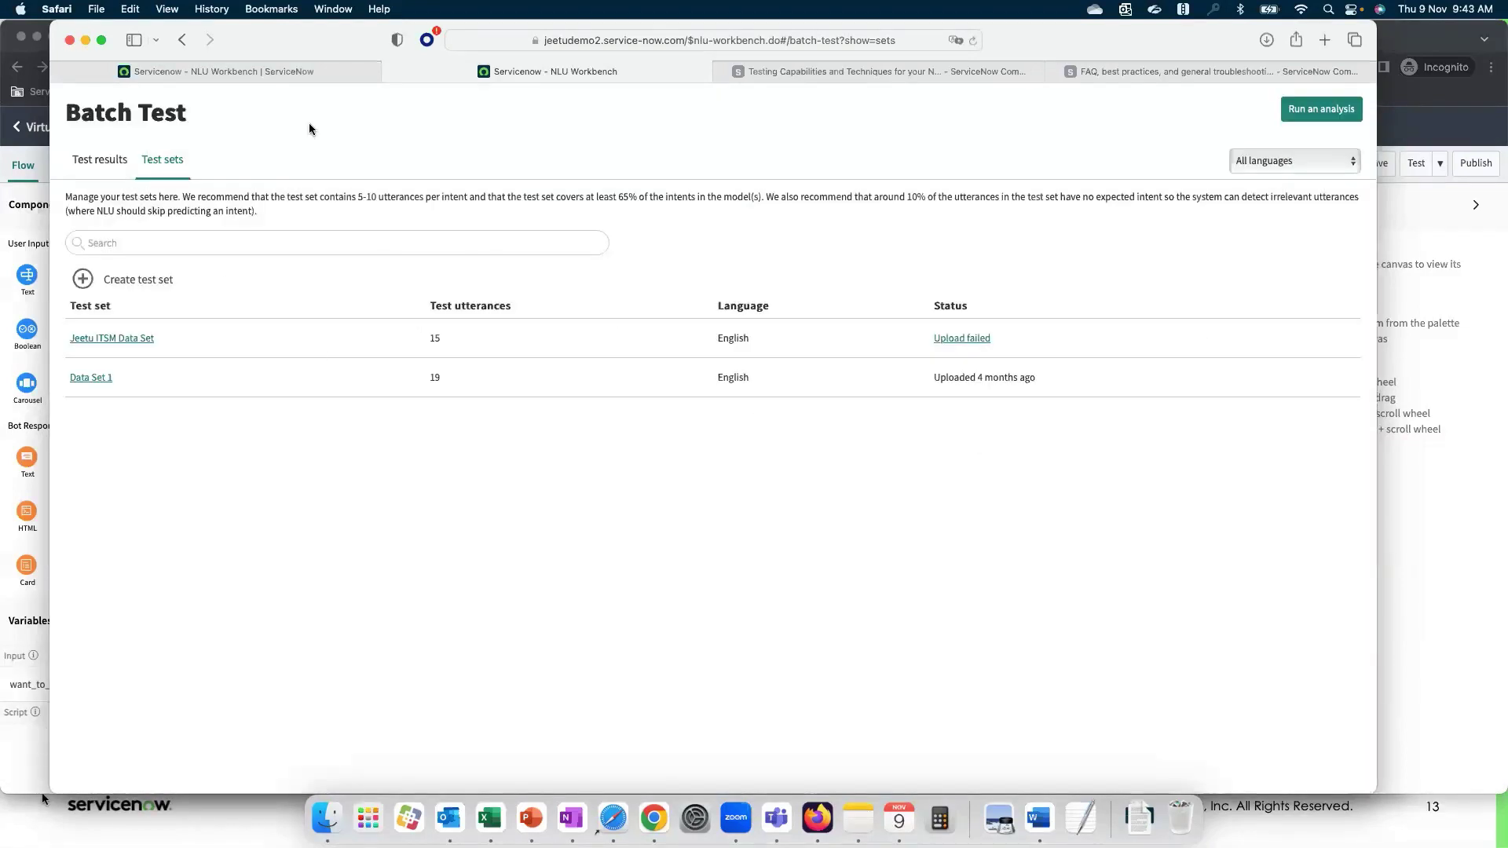
left_click(112, 158)
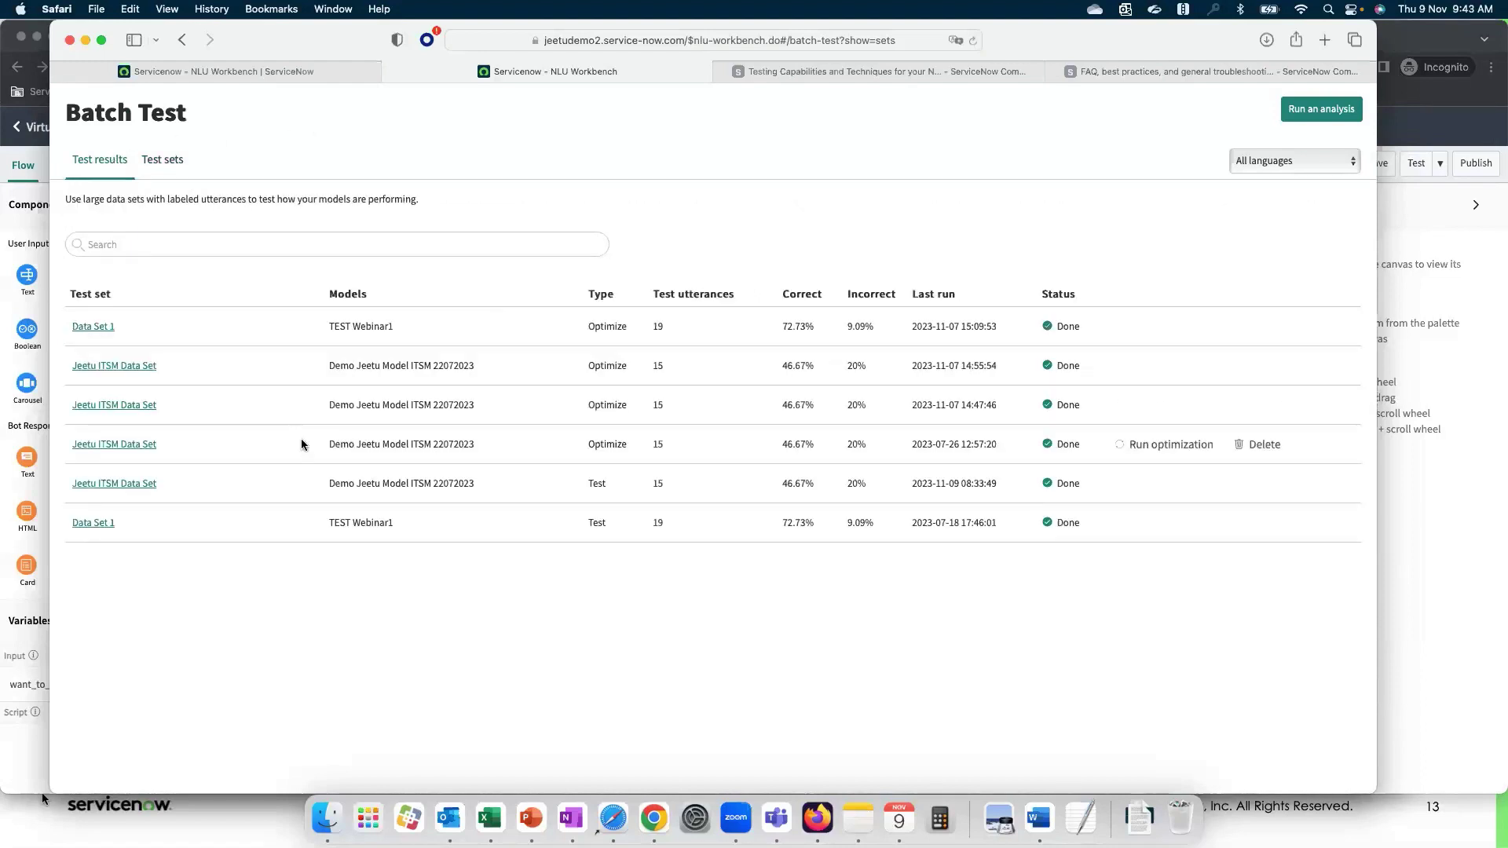
left_click(92, 327)
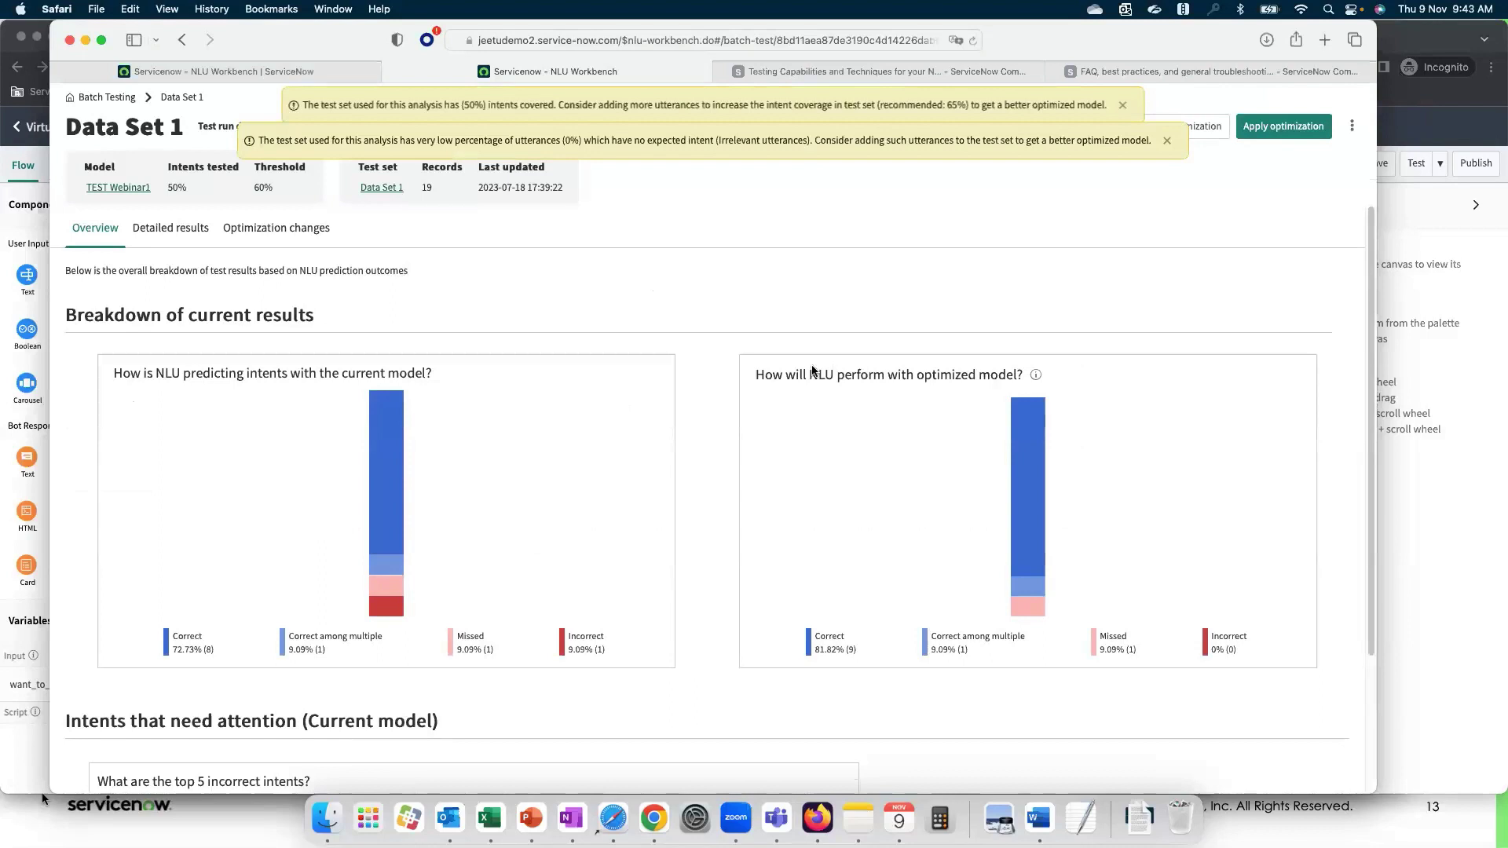
left_click(1166, 140)
left_click(1121, 104)
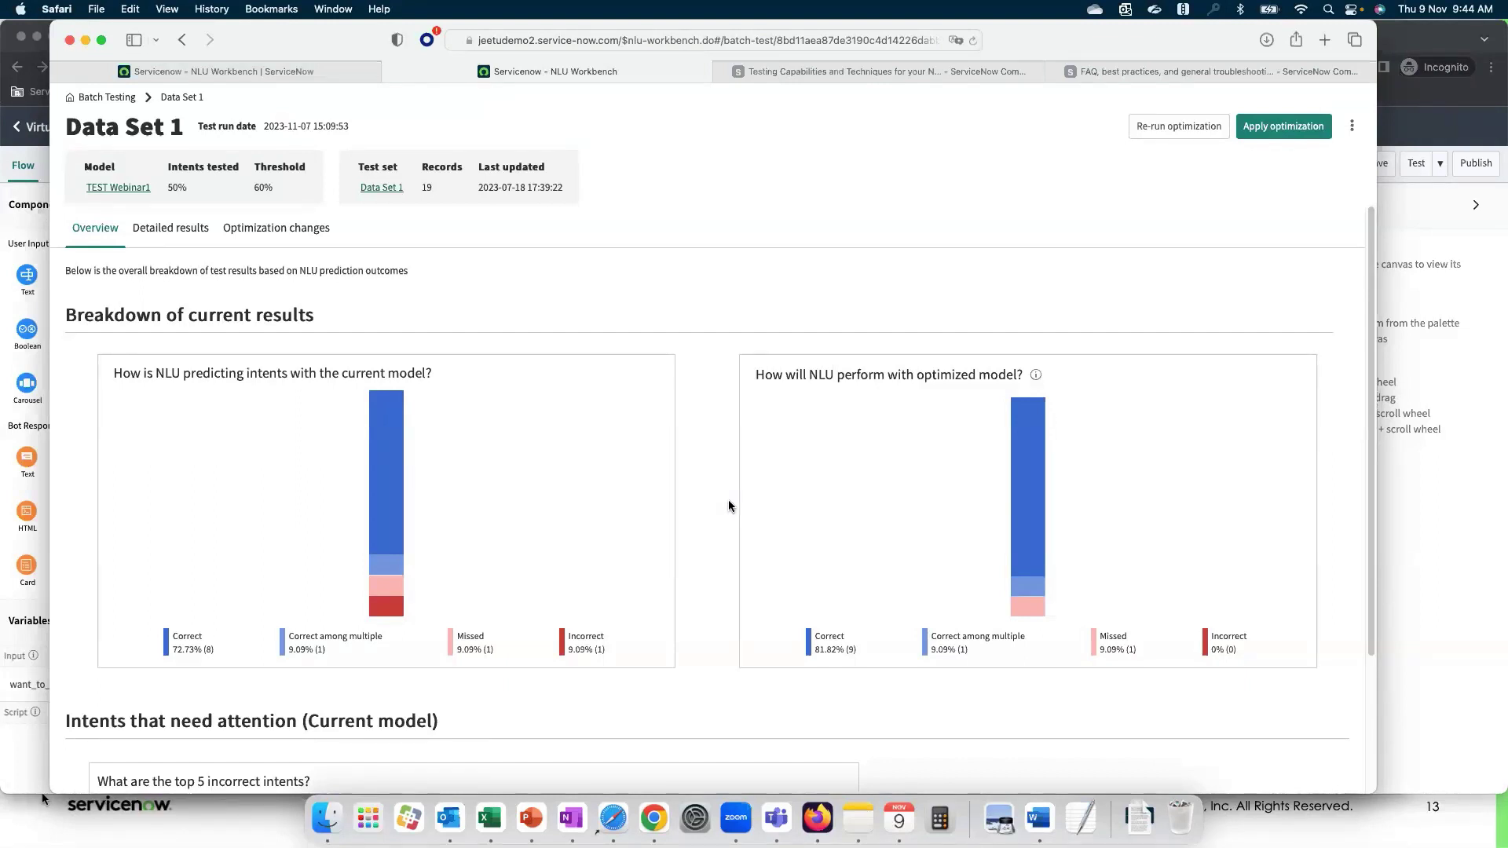
Step: Review the optimization run's intents that need attention, its detailed results per utterance and its optimization changes
scroll(716, 506, "down", 5)
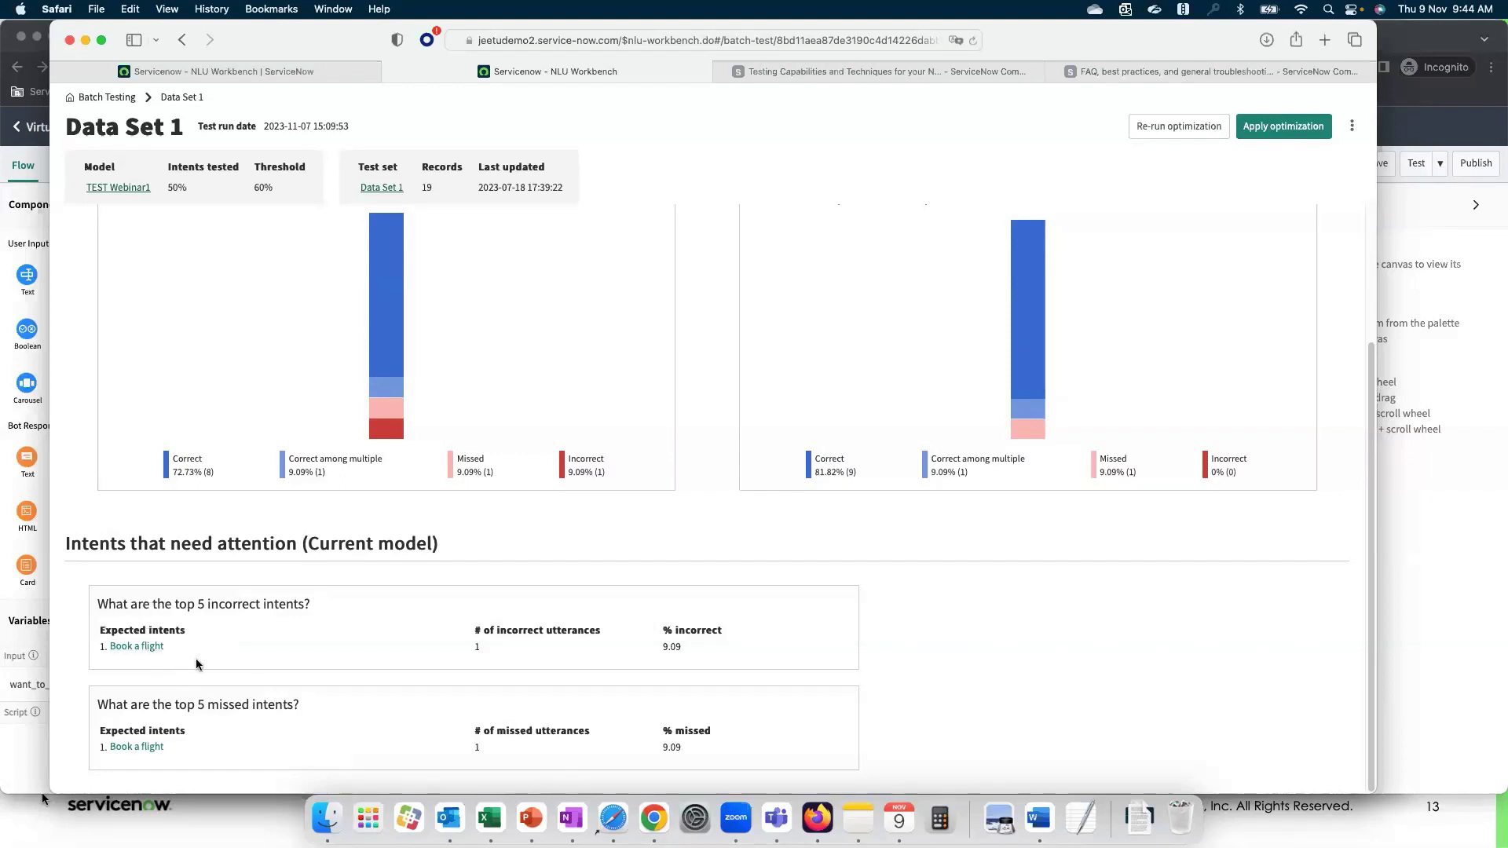
scroll(345, 596, "up", 5)
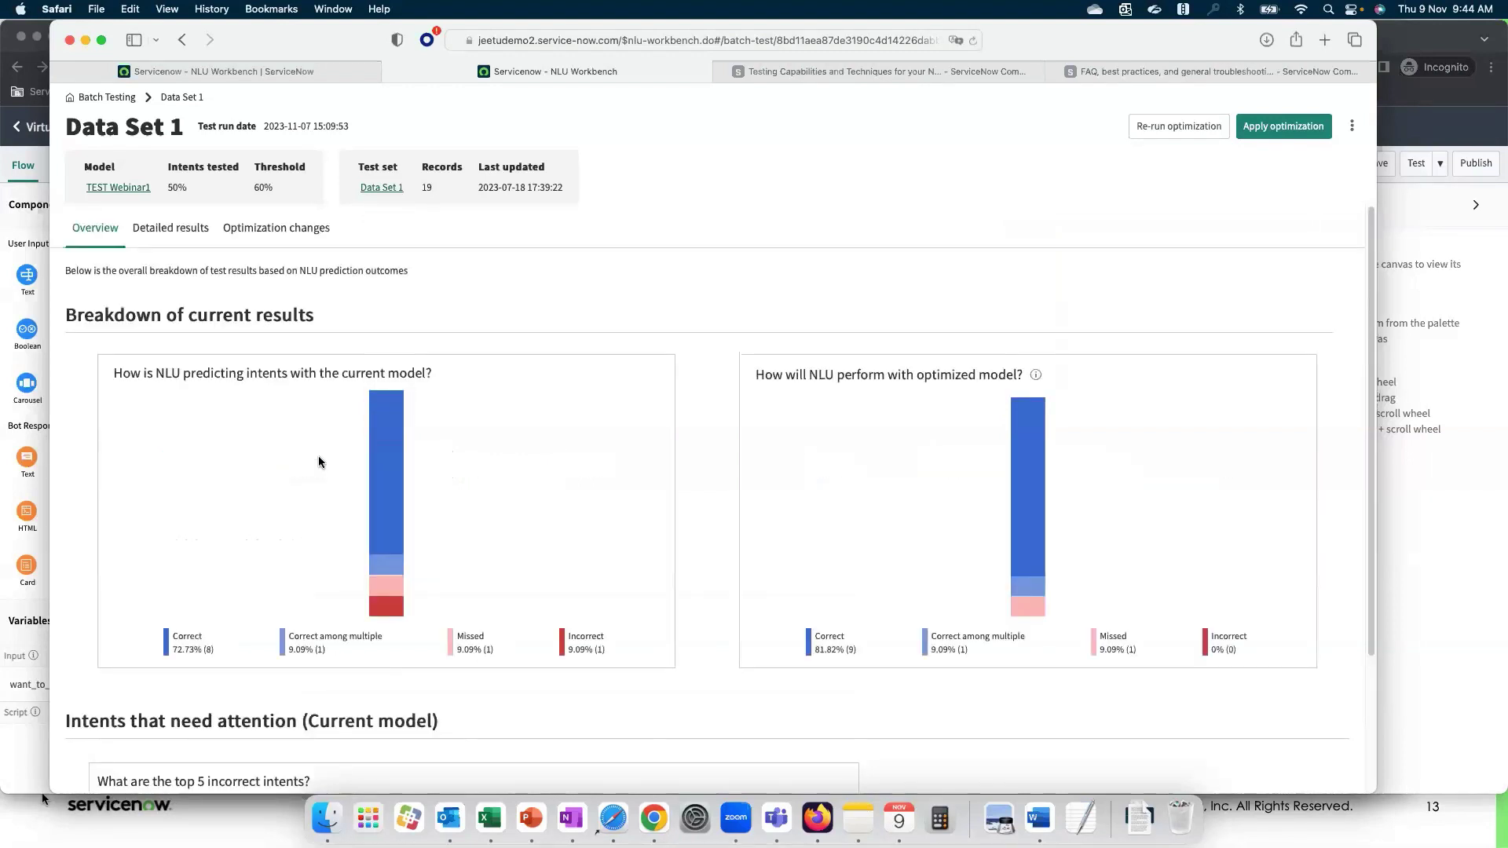
left_click(181, 230)
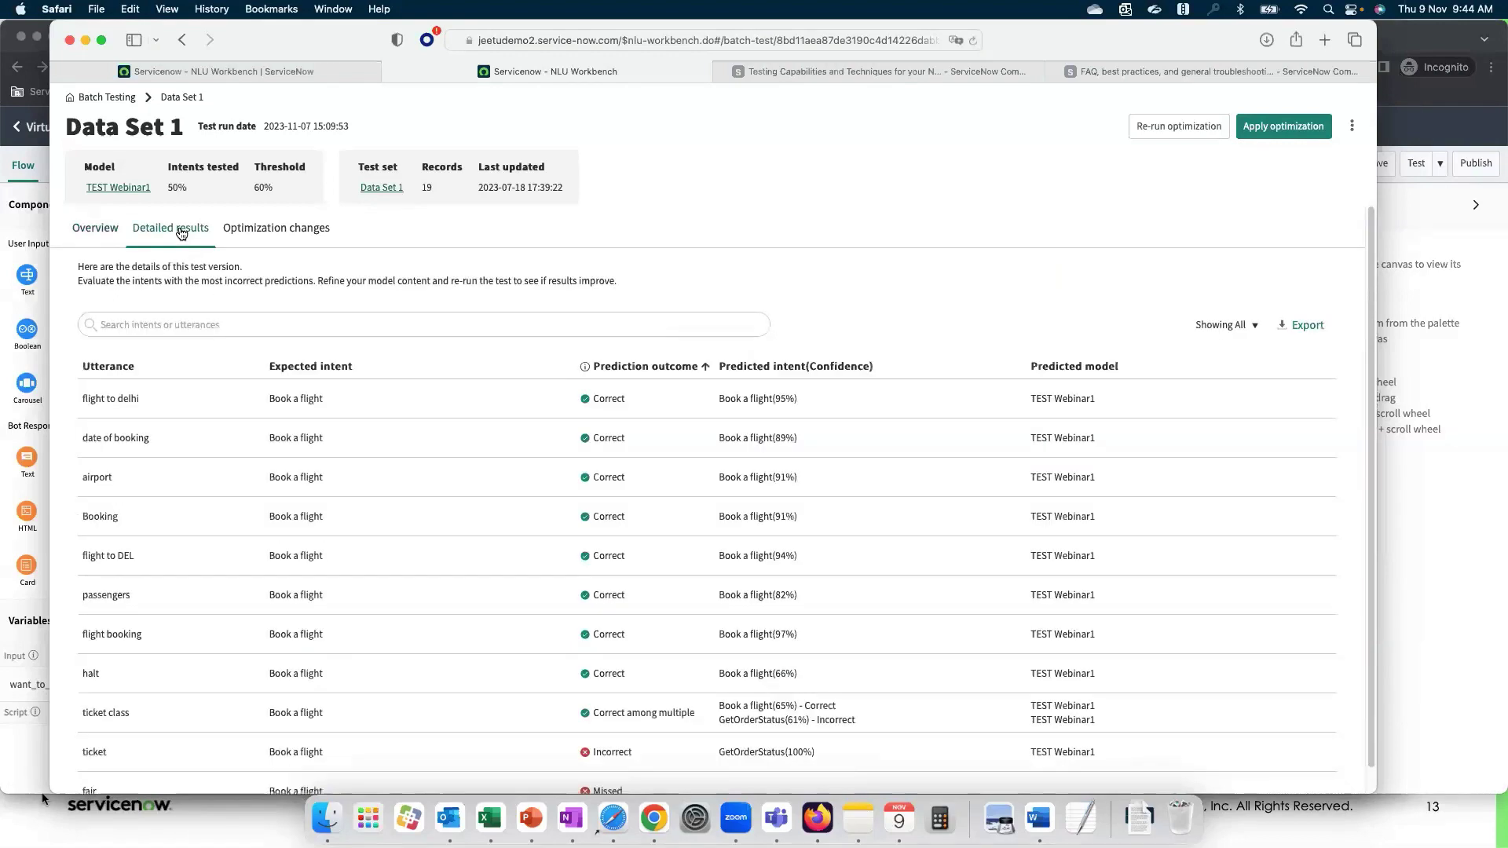
left_click(275, 228)
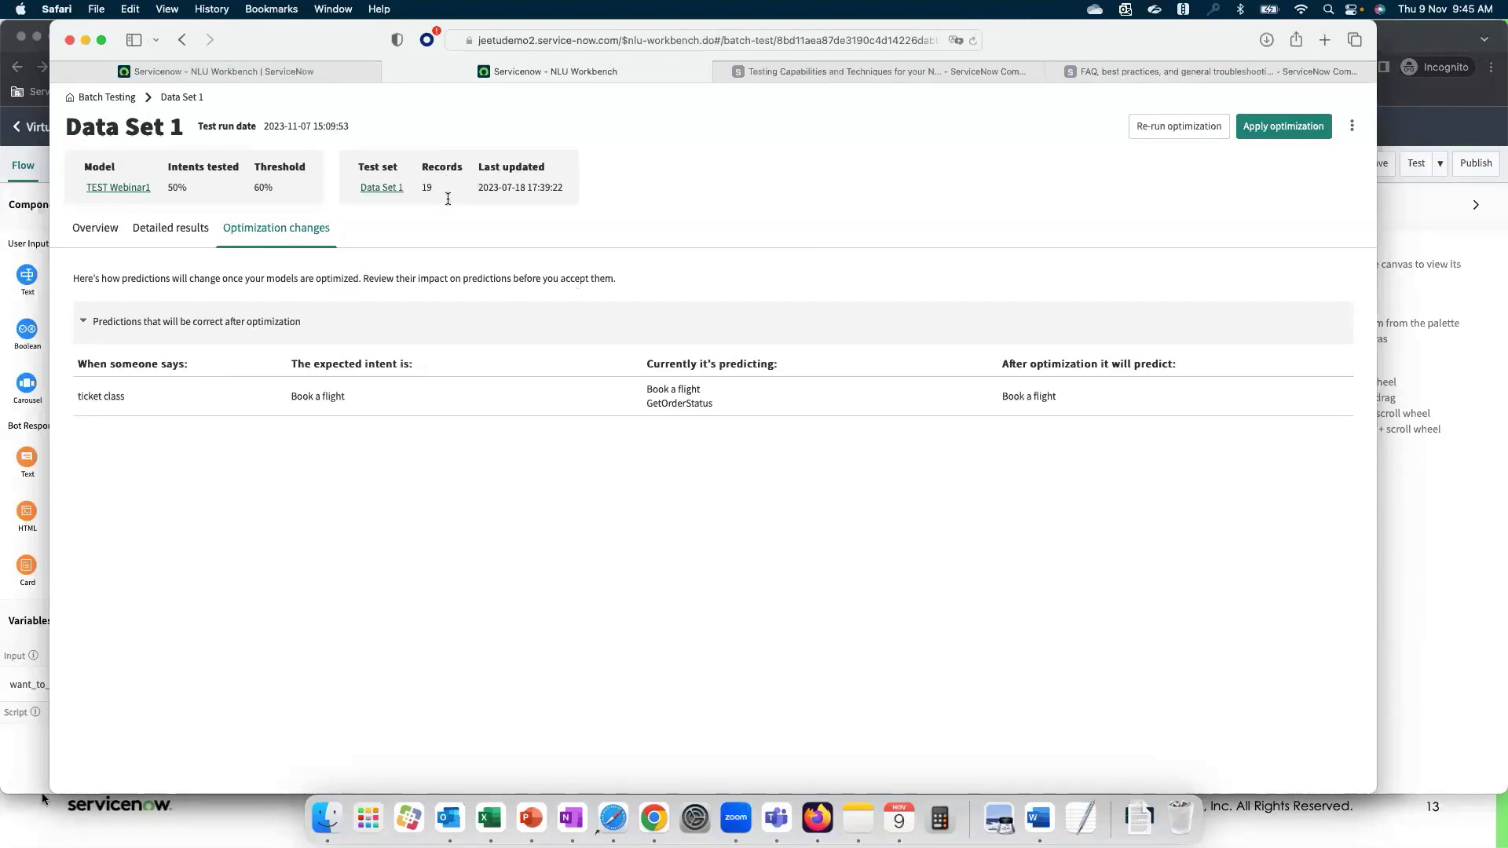
Step: Open Cross-model Conflict Review from the NLU Advanced Features in a new browser tab and go to that tab
left_click(201, 71)
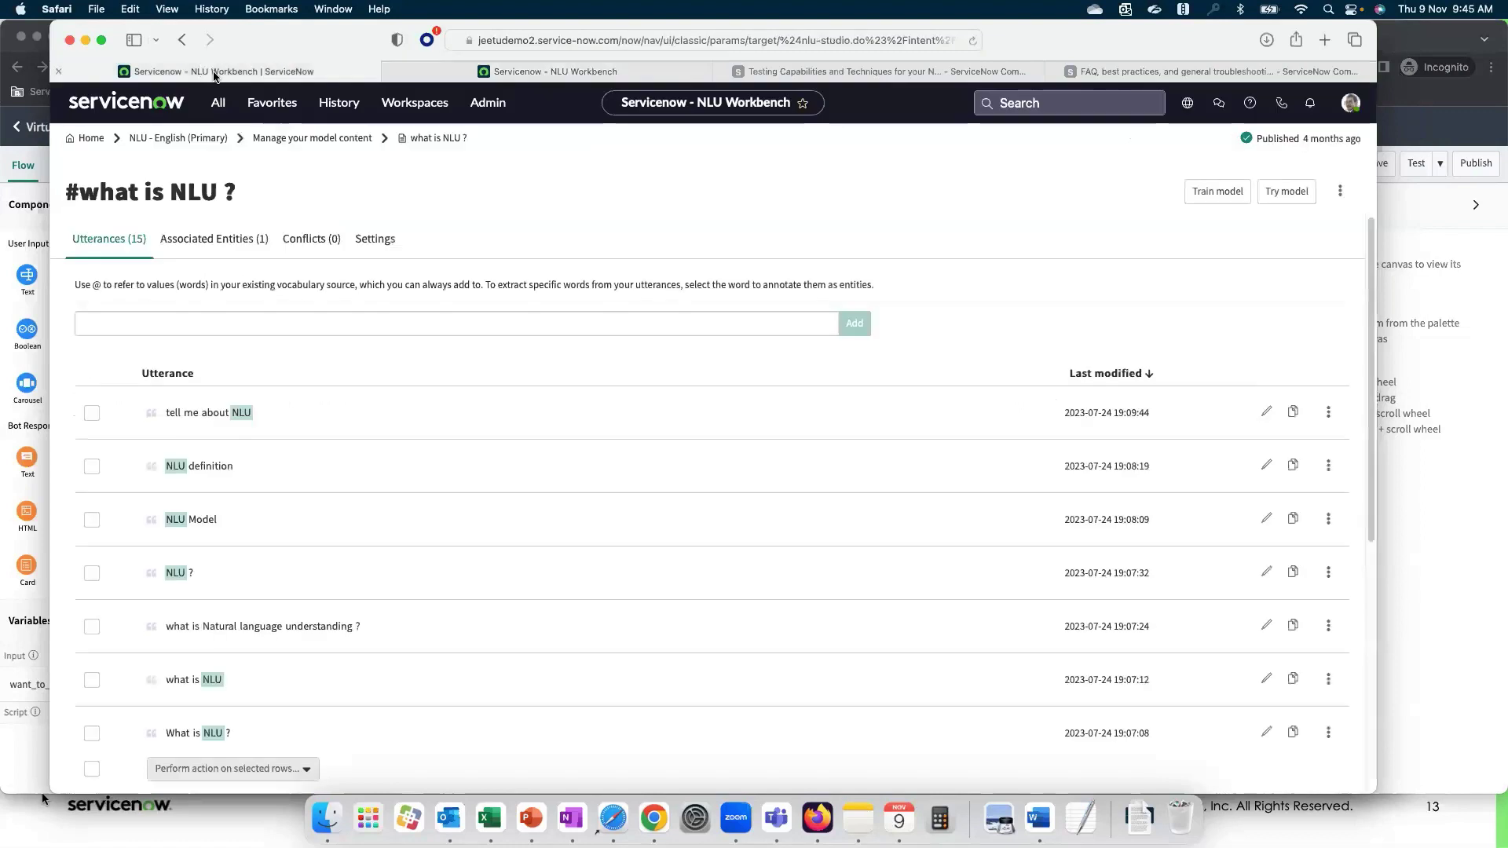
left_click(218, 104)
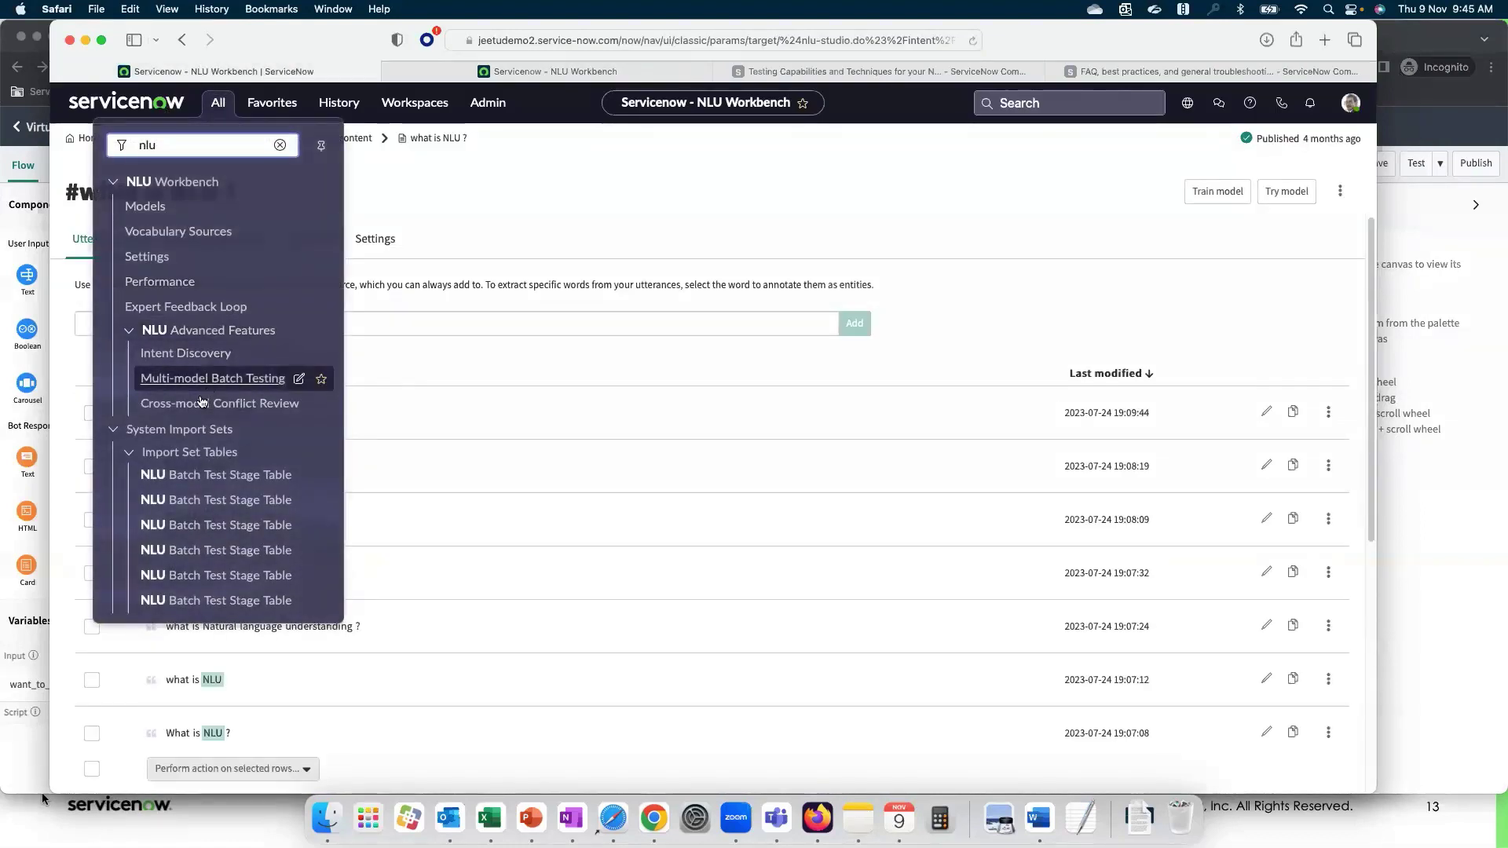
right_click(255, 402)
left_click(493, 283)
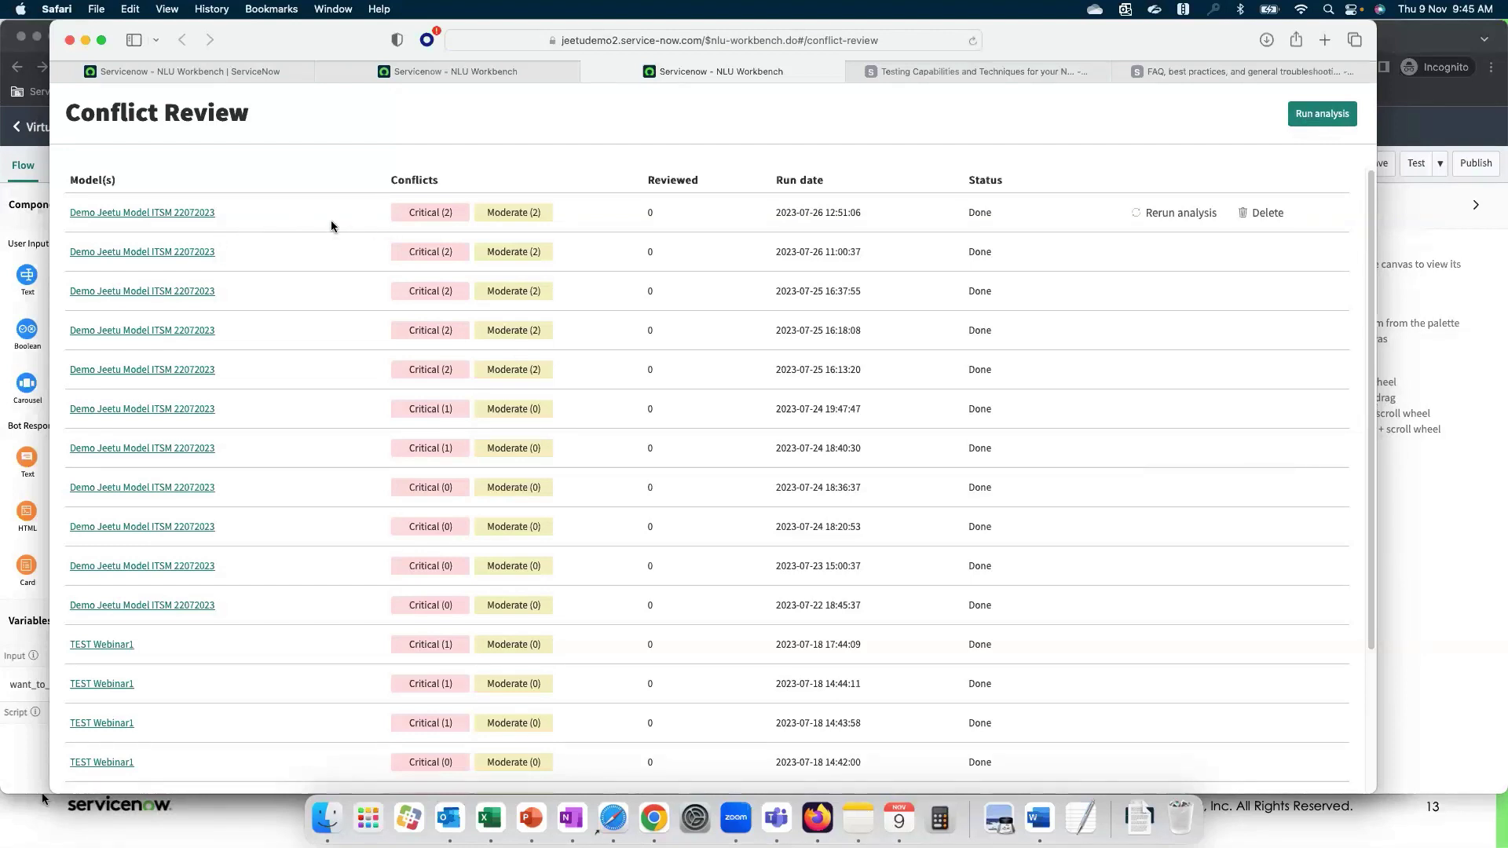
left_click(149, 219)
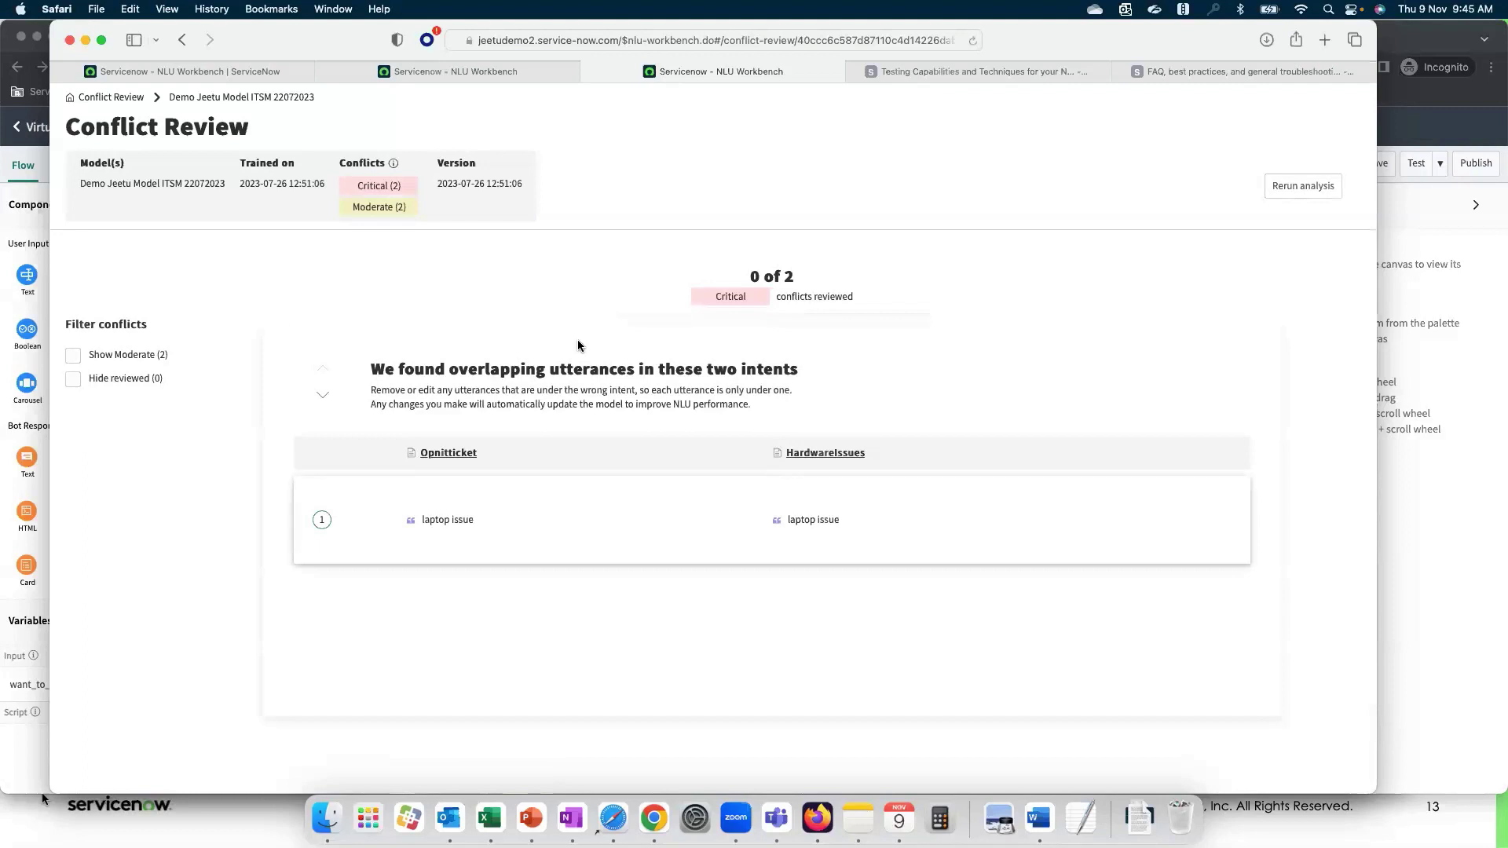
mouse_move(629, 487)
mouse_move(520, 542)
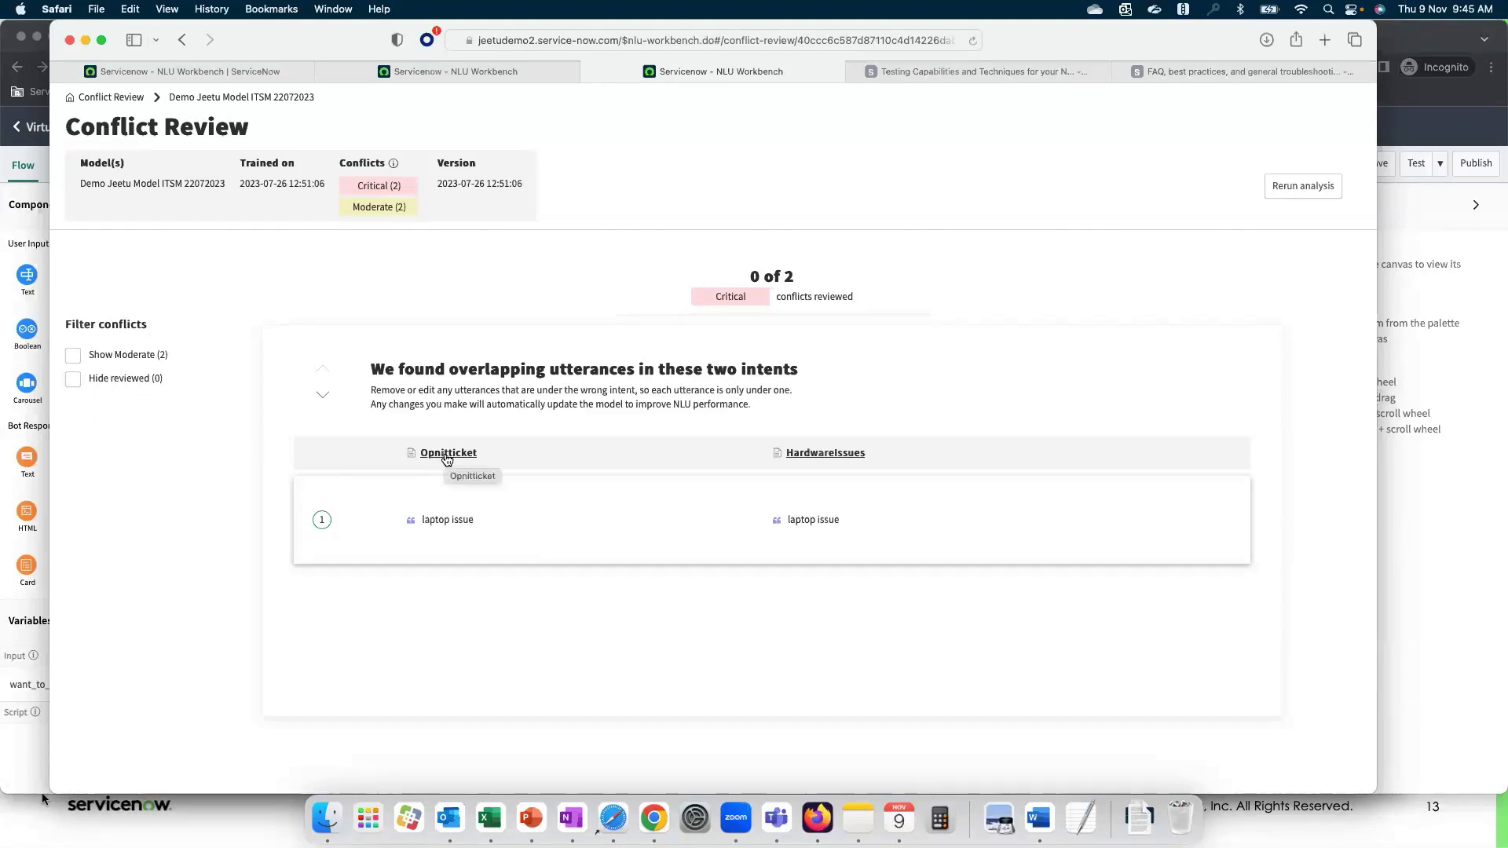
mouse_move(445, 514)
left_click(72, 356)
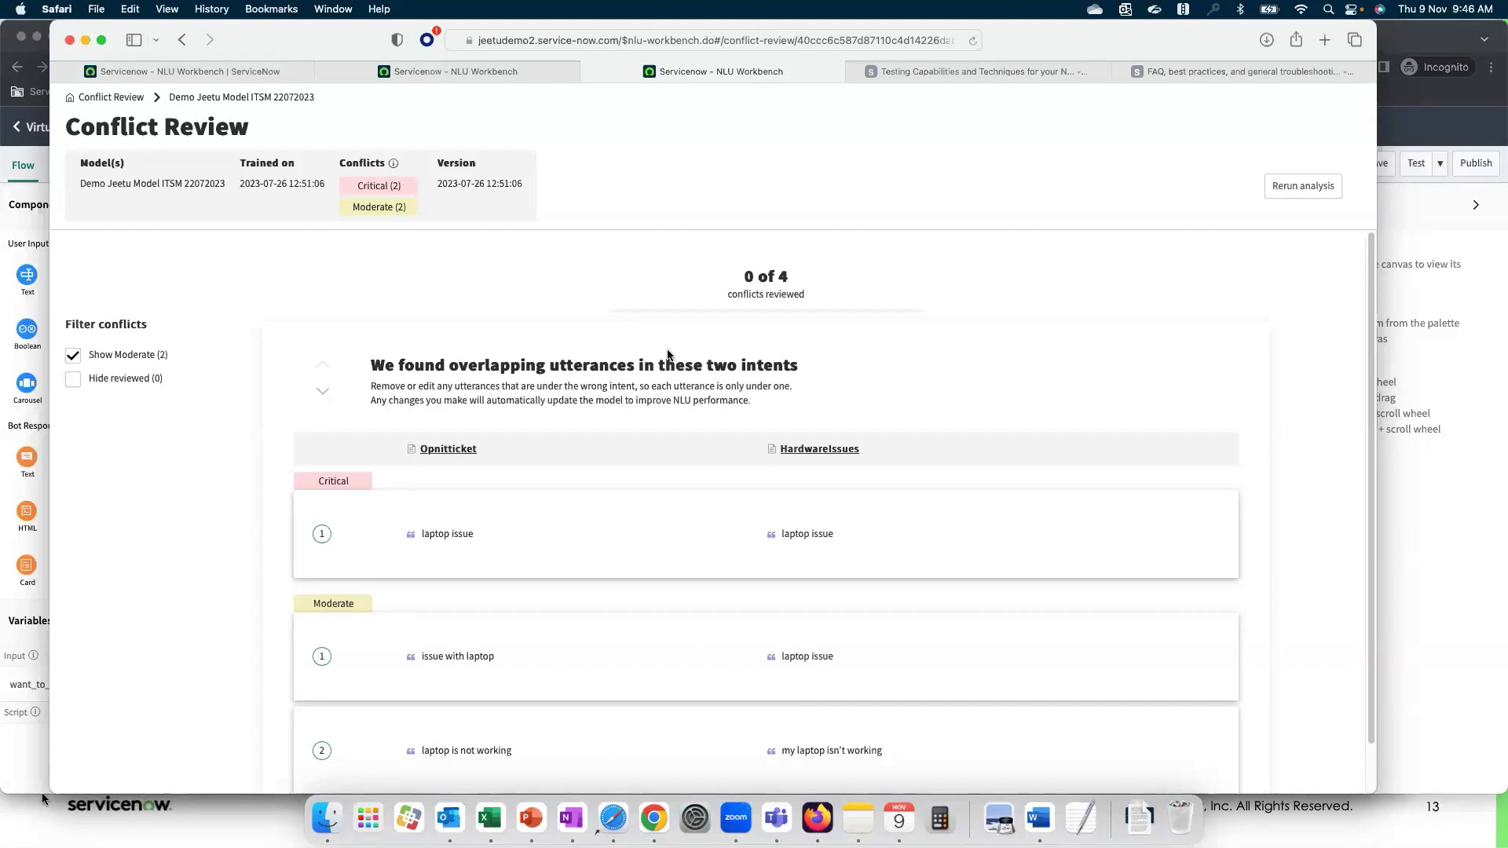
Step: Open the NLU Workbench Performance page in a new browser tab from the NLU intent page and go to that tab
left_click(182, 71)
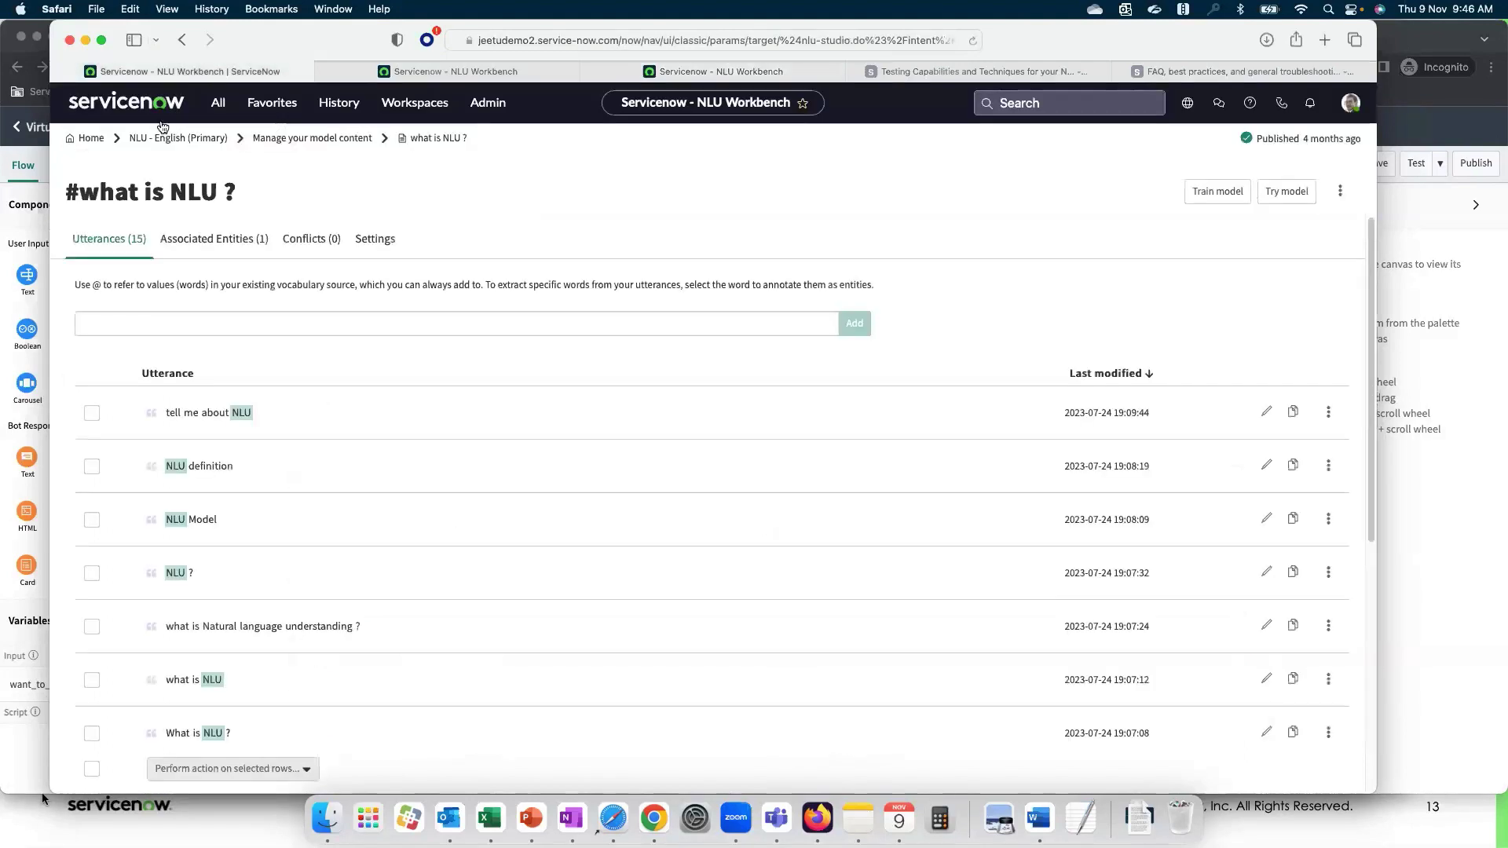
left_click(217, 102)
right_click(163, 284)
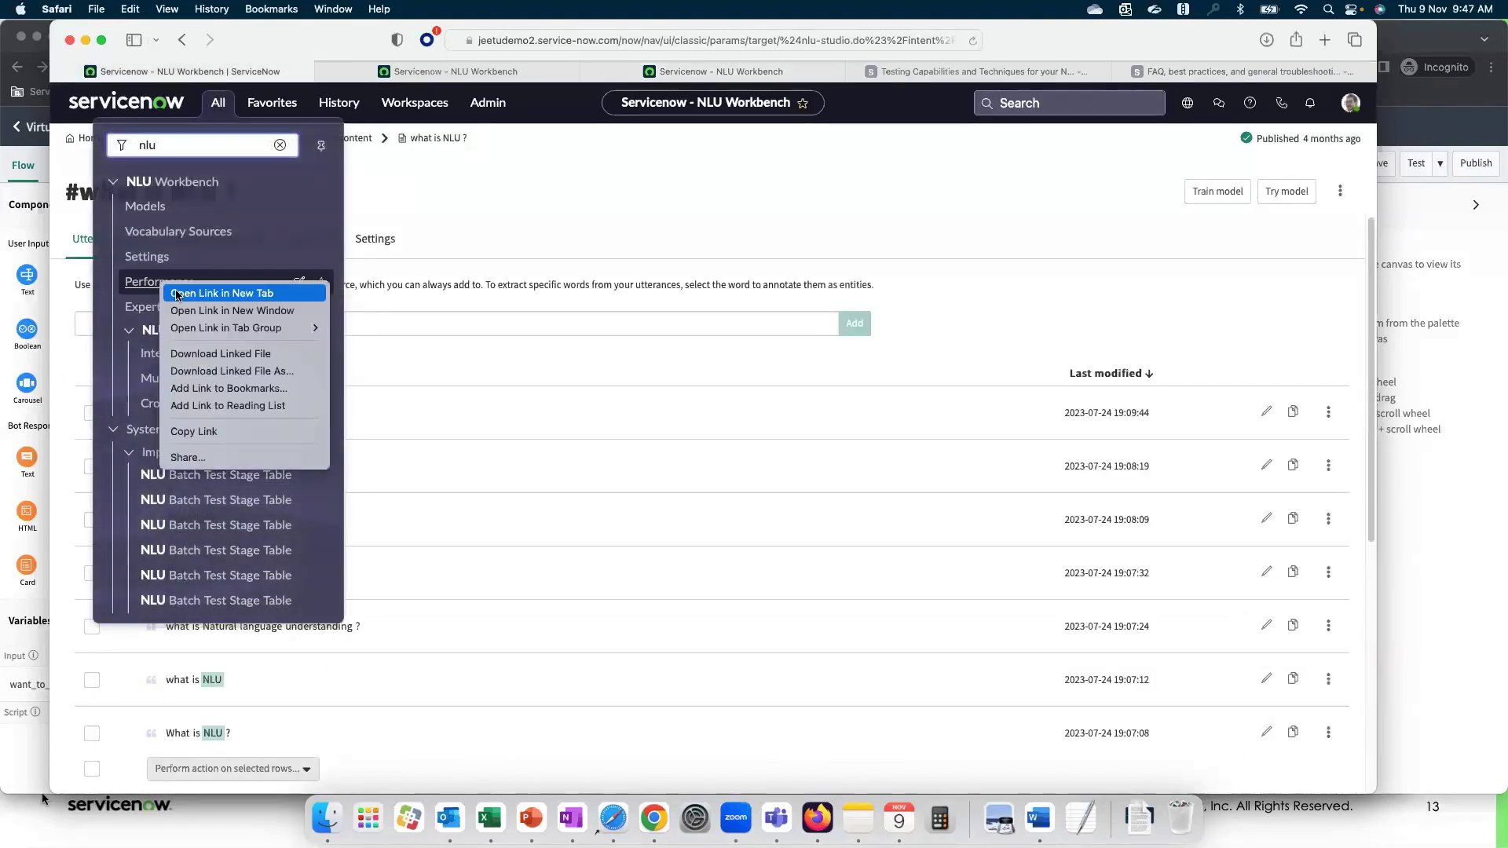
left_click(187, 295)
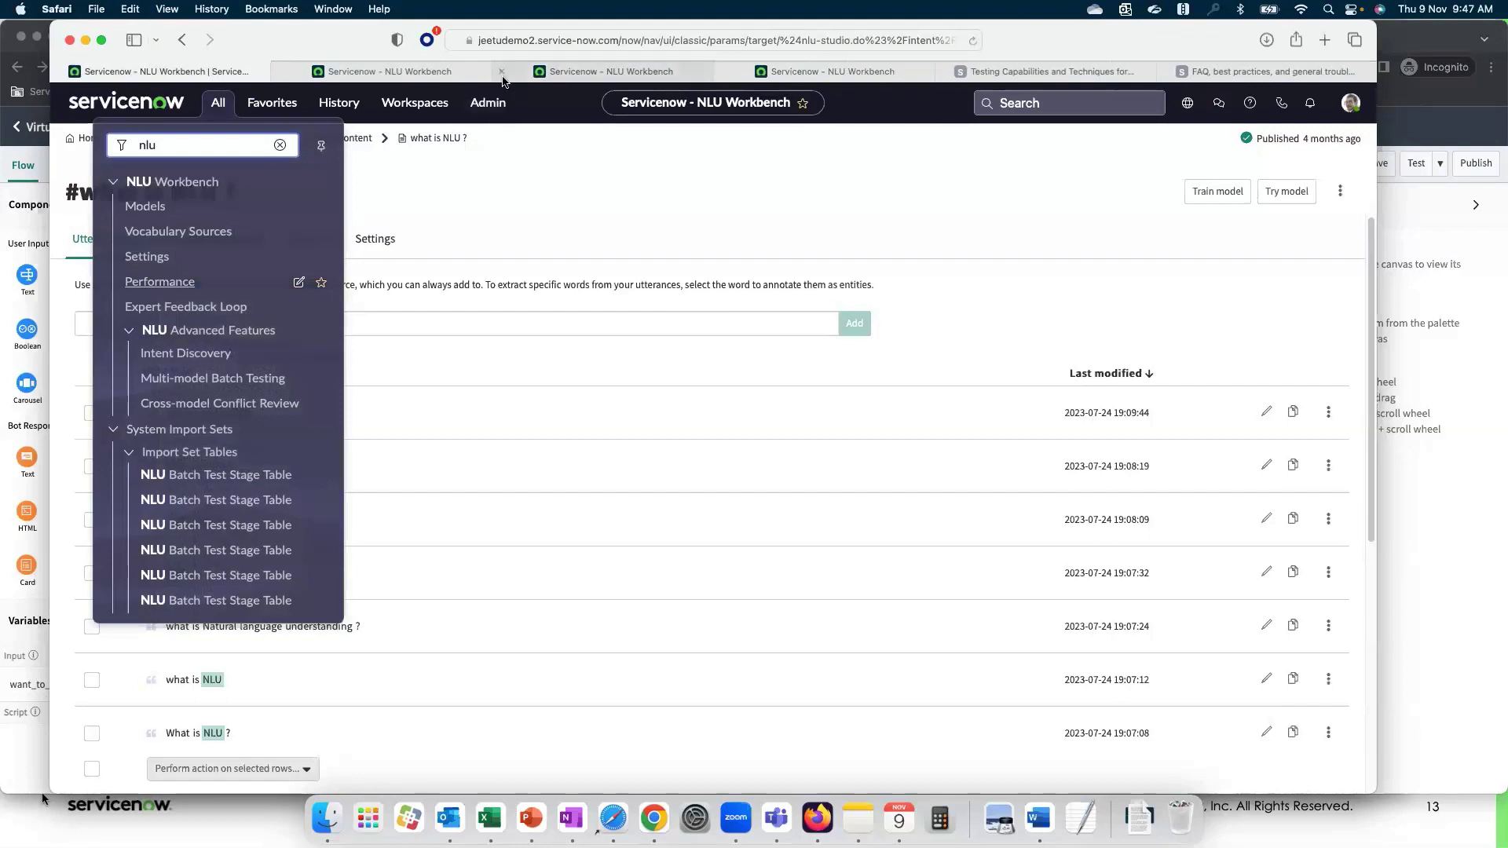
left_click(834, 74)
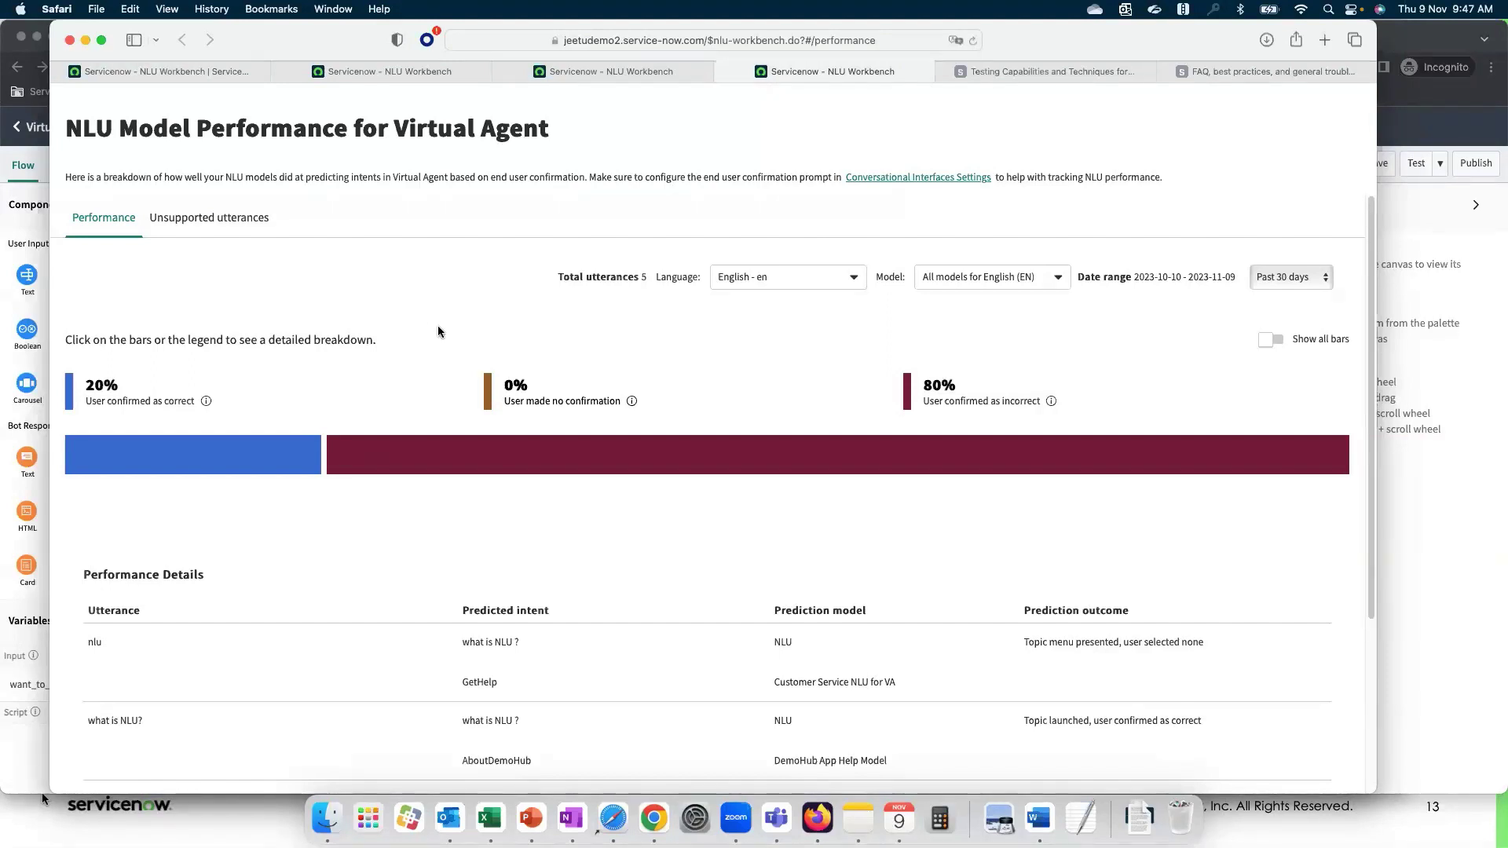
Step: Switch to Chrome and check the topic confirmation options in the Conversational Interfaces NLU settings
left_click(653, 817)
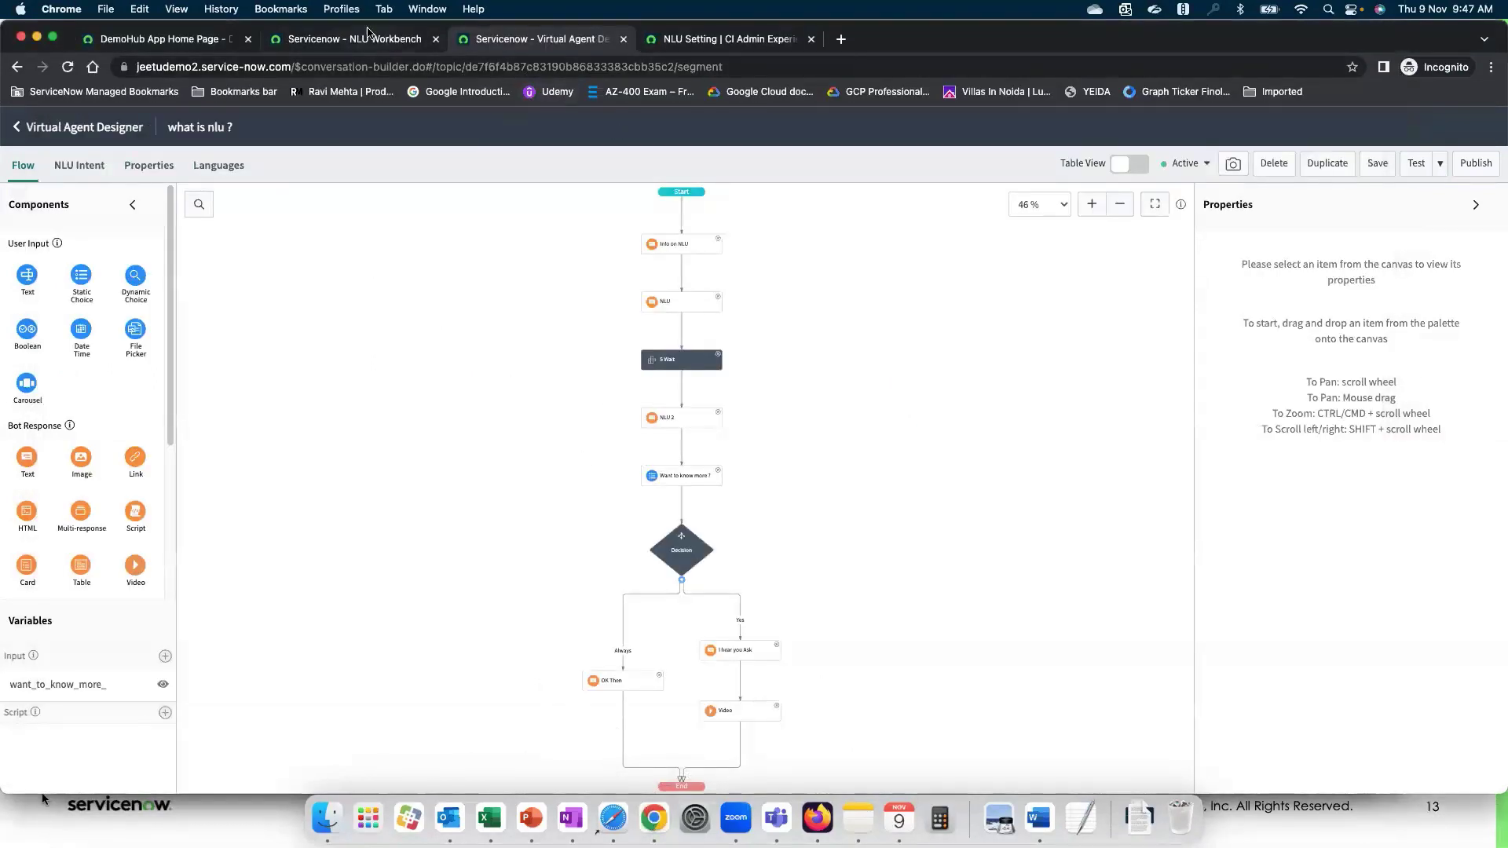
left_click(369, 33)
left_click(179, 41)
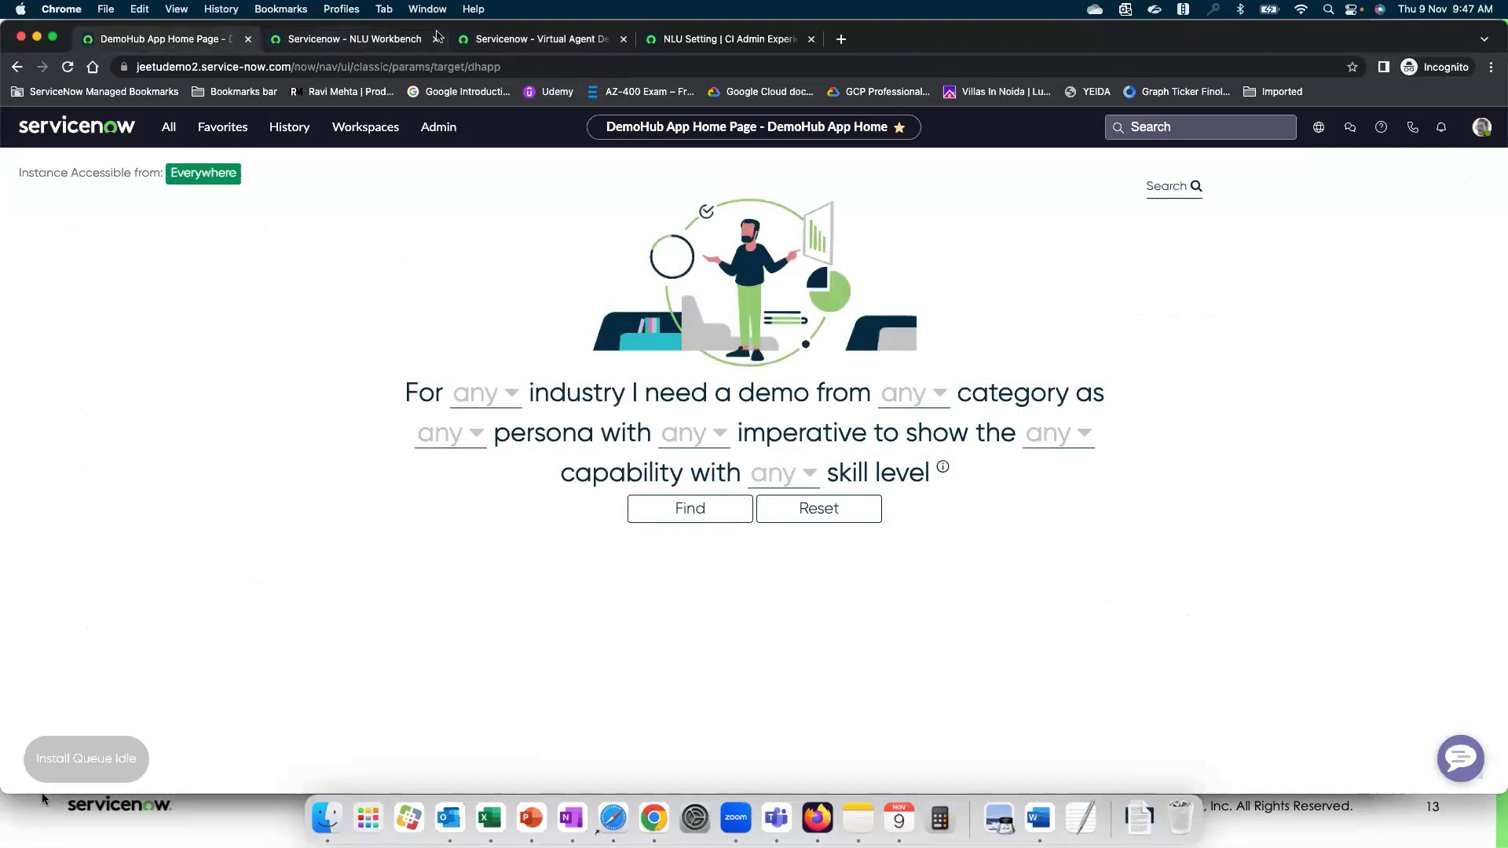
left_click(666, 41)
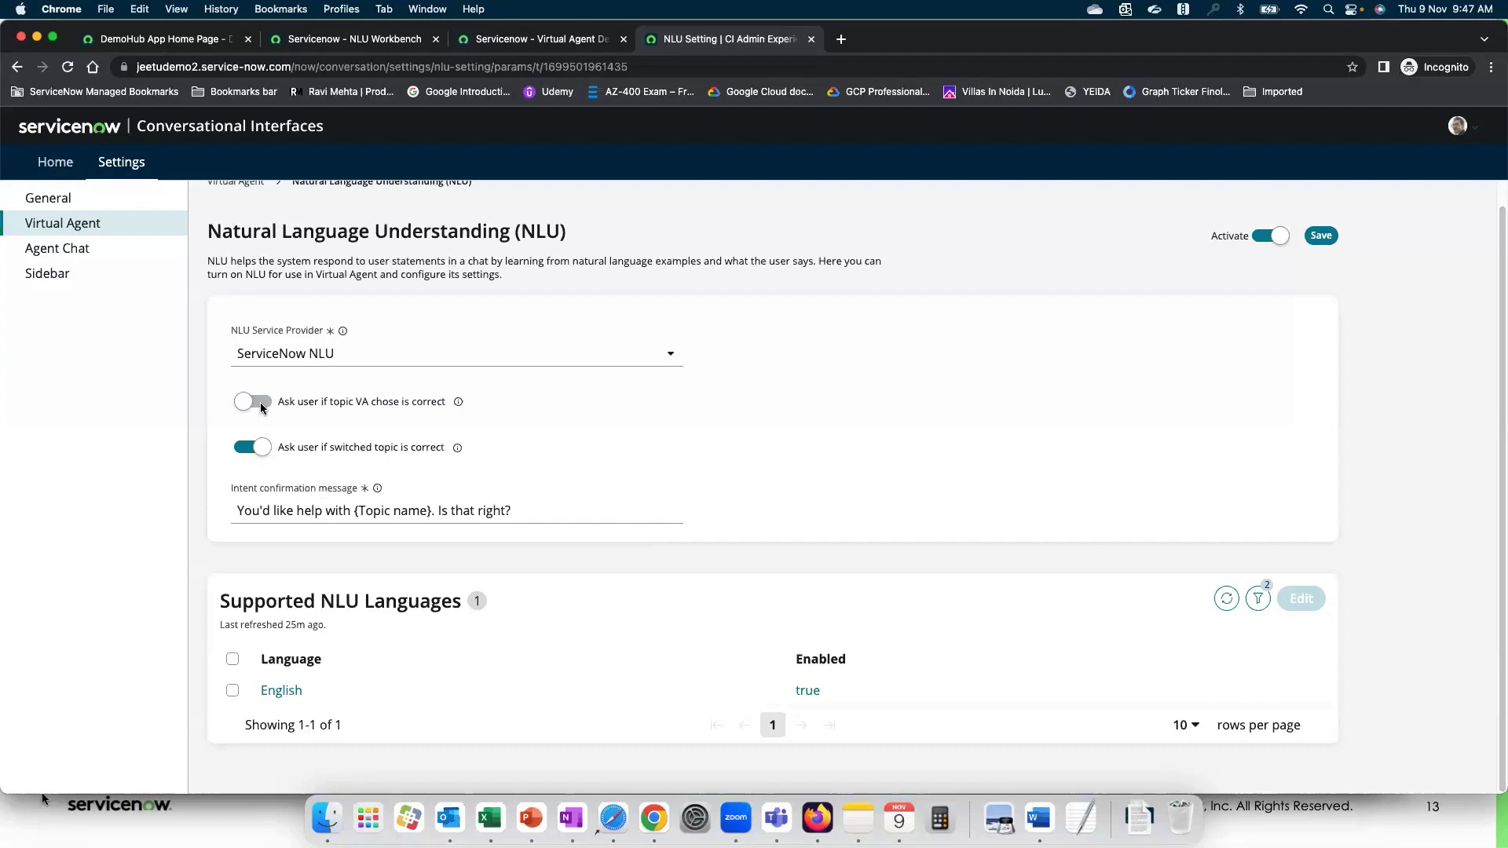
Step: Return to Safari's NLU model performance page and review the predicted intents and prediction outcomes in Performance Details
key("super+Tab")
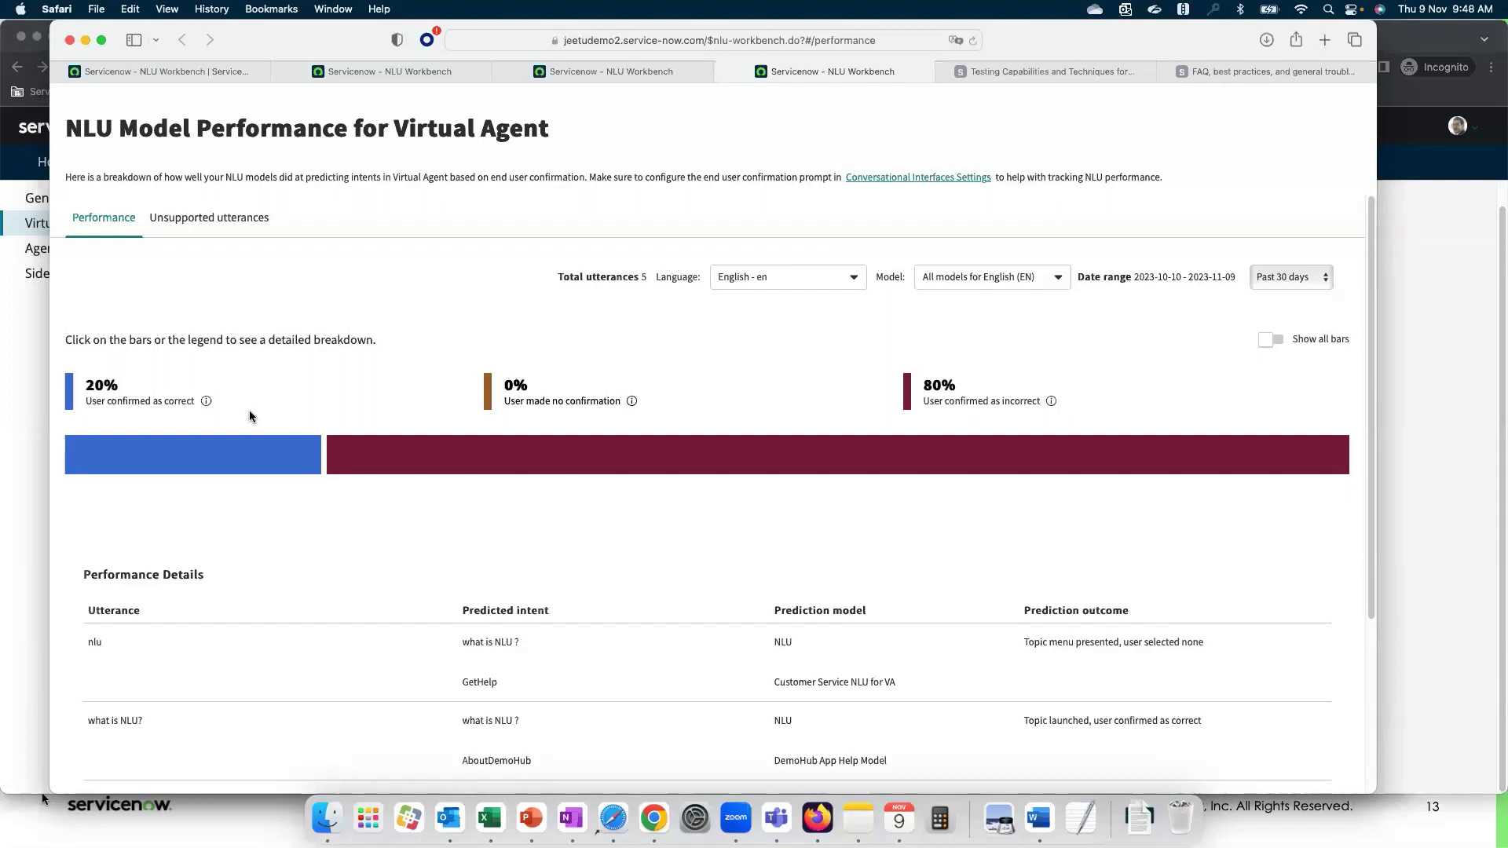
scroll(187, 620, "down", 2)
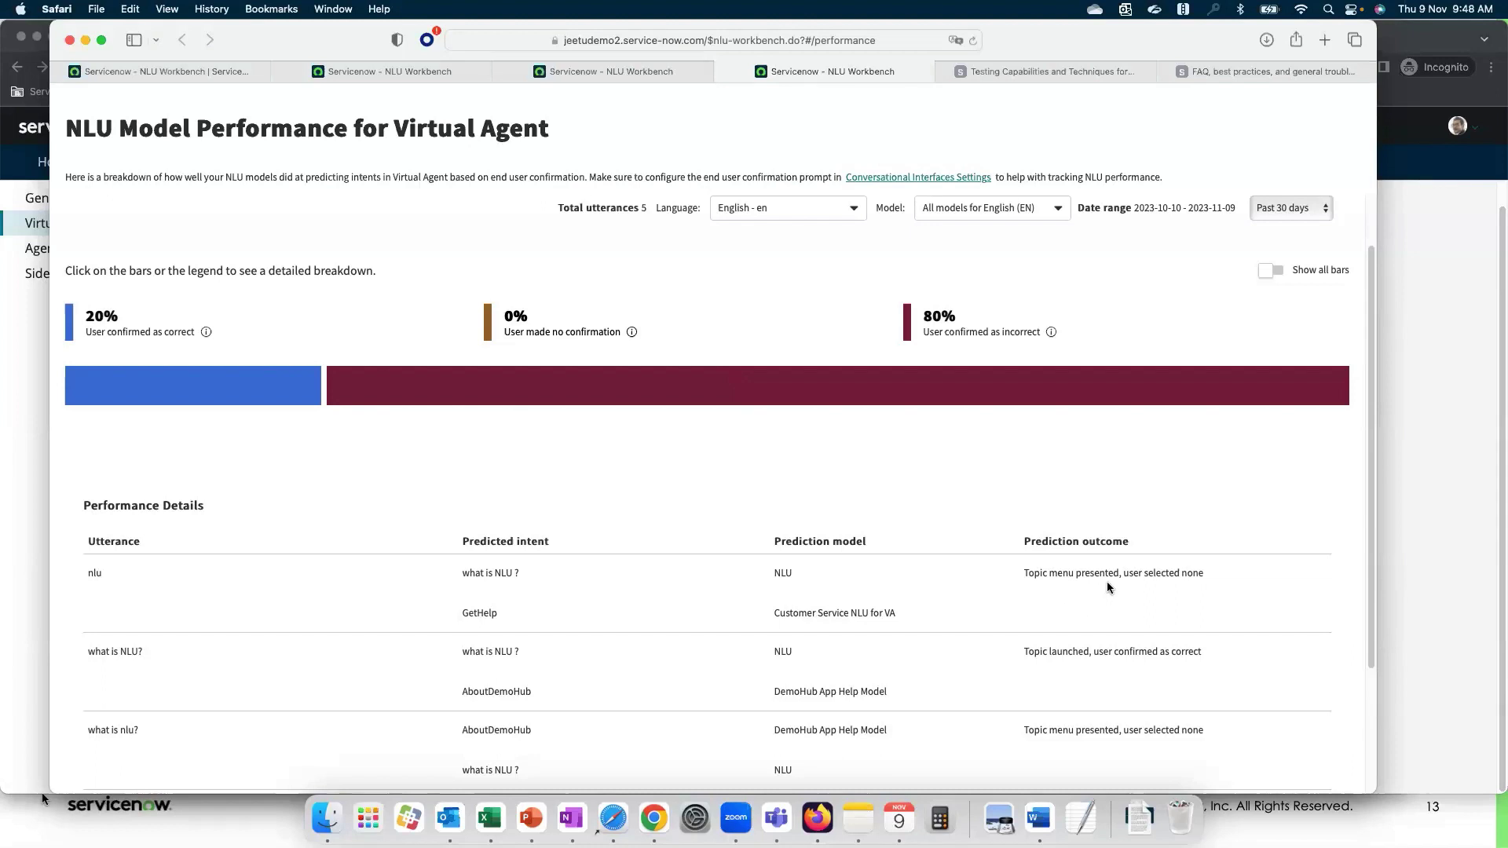
left_click_drag(1042, 574, 1208, 576)
scroll(1162, 605, "down", 4)
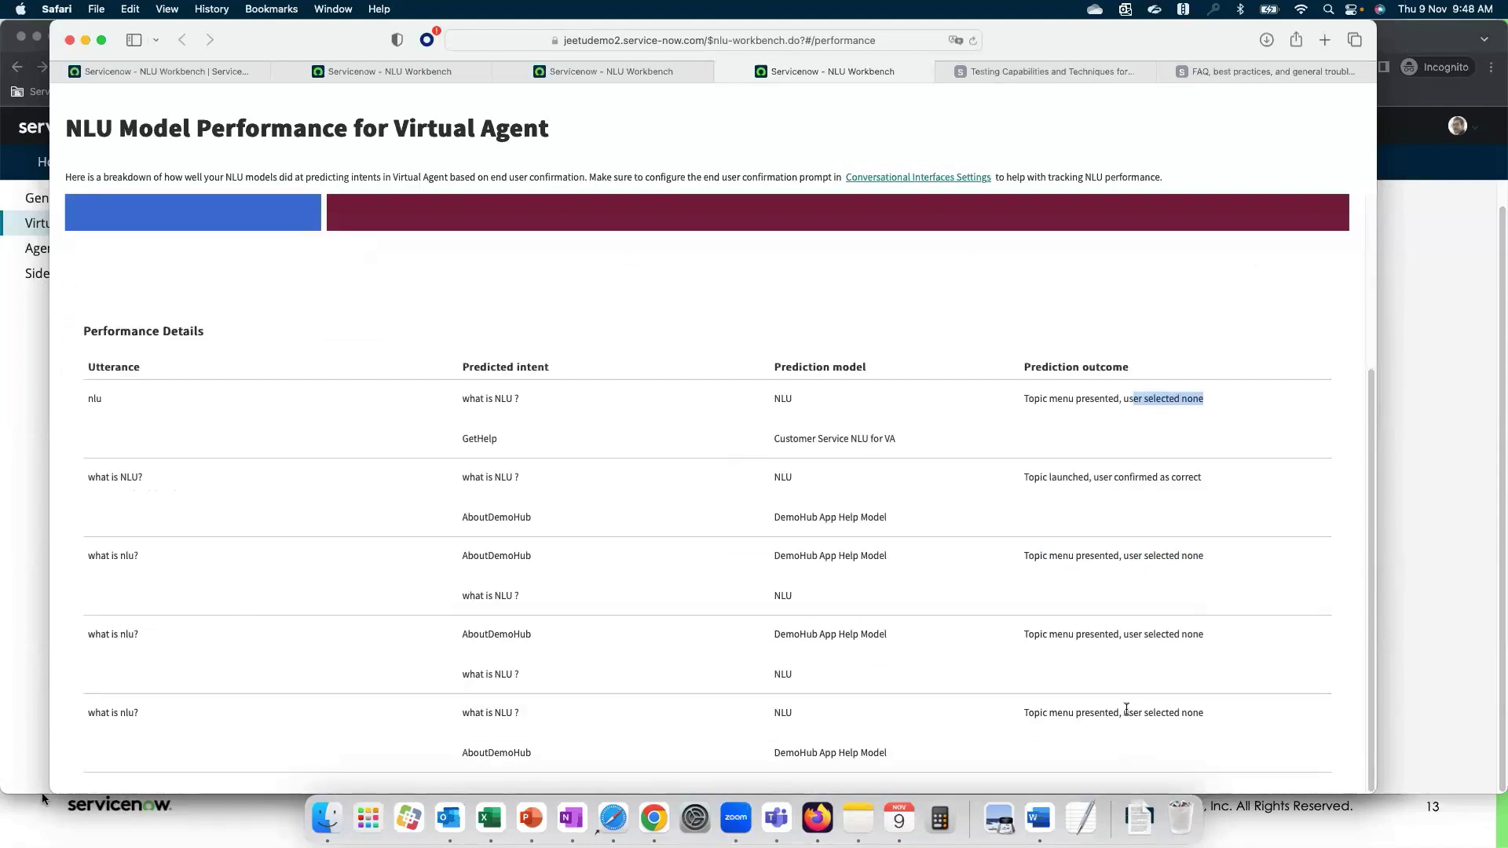
scroll(1126, 709, "up", 5)
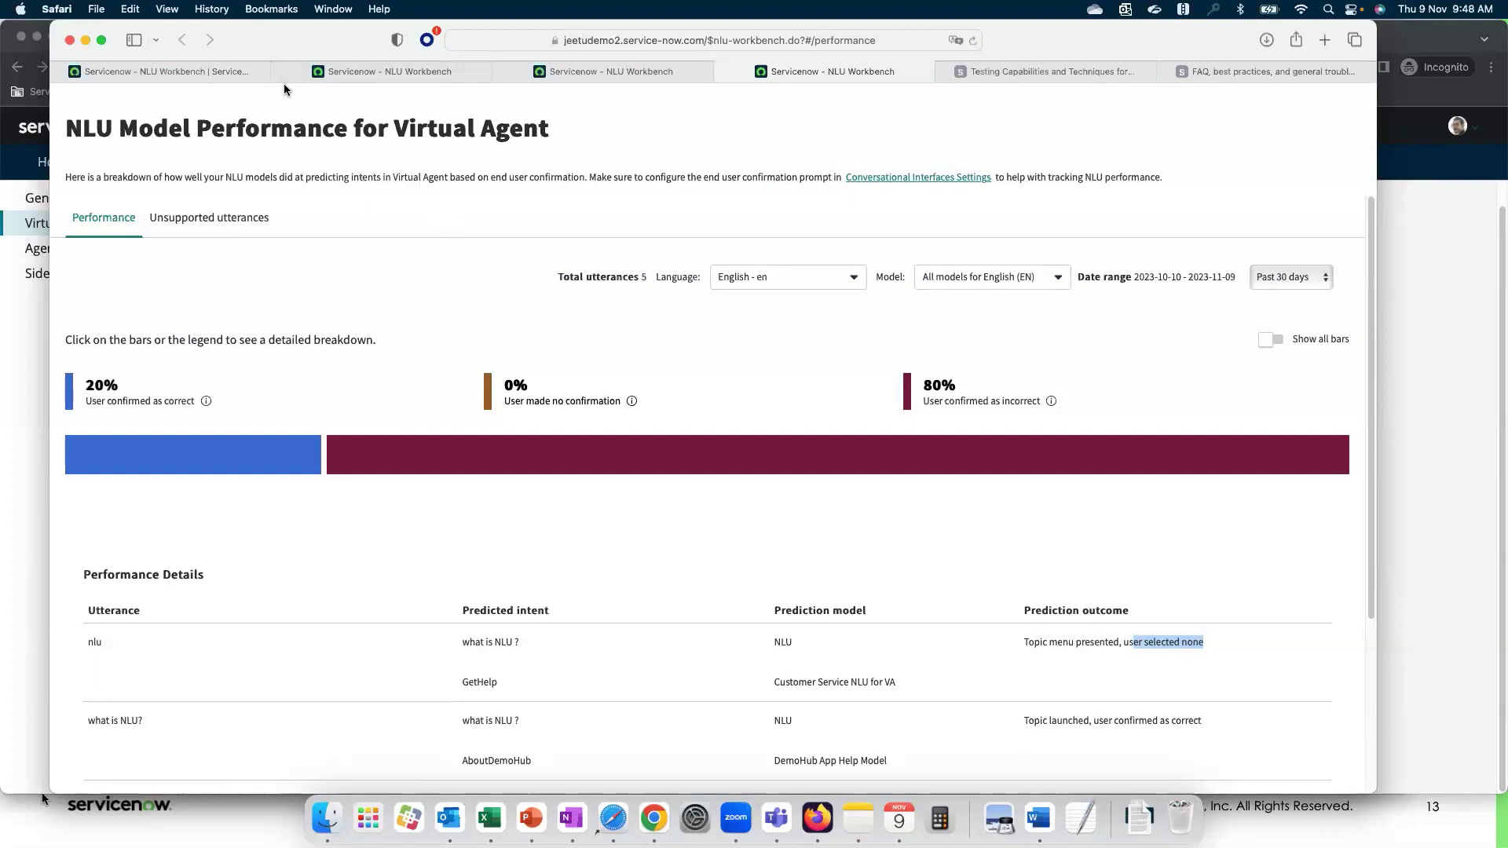
Step: Open Intent Discovery in a new browser tab from the NLU intent page and go to that tab
left_click(157, 73)
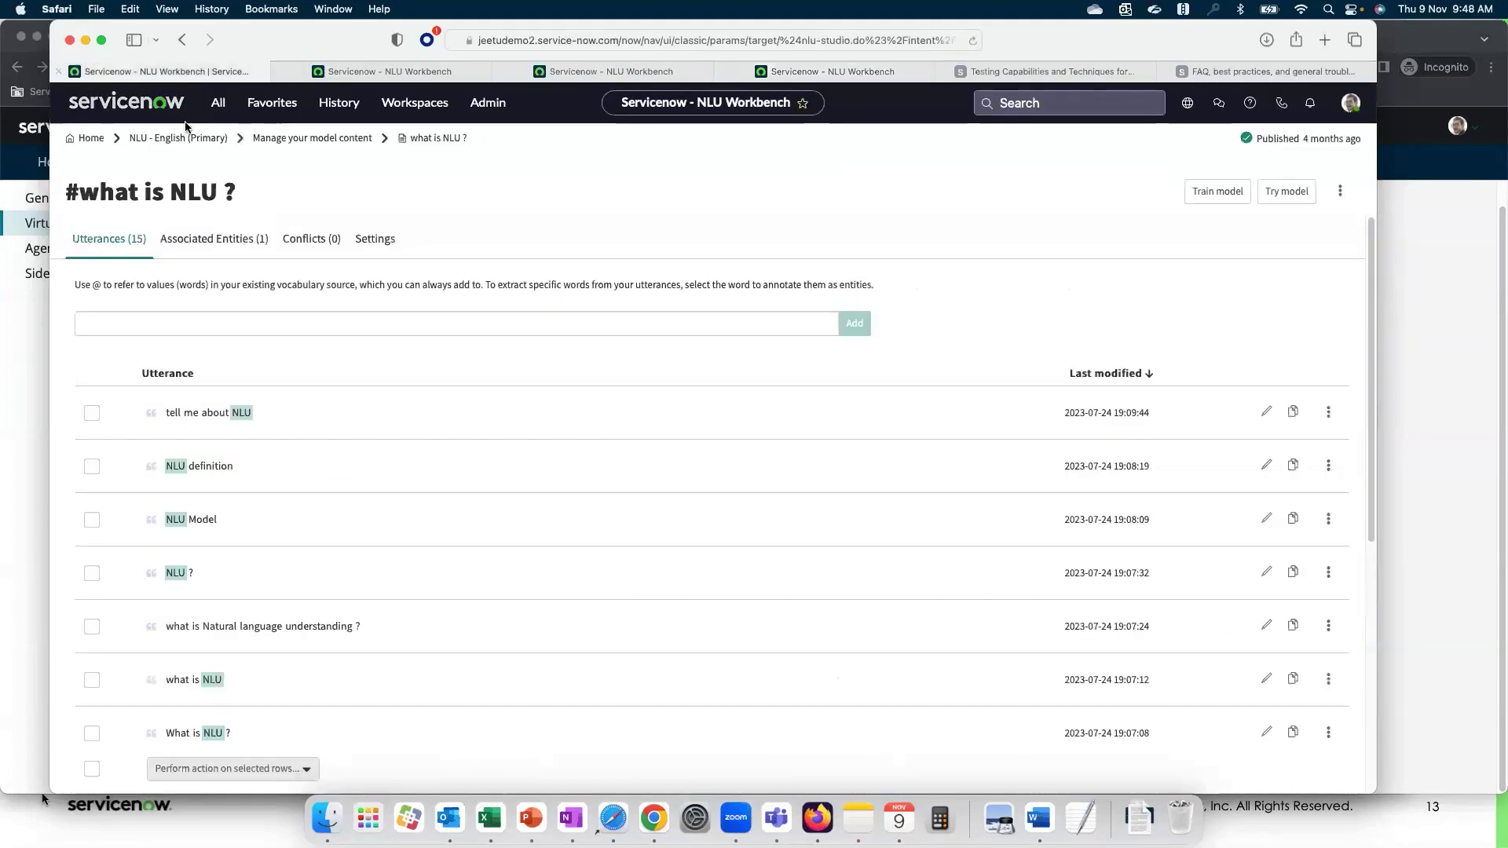
left_click(214, 114)
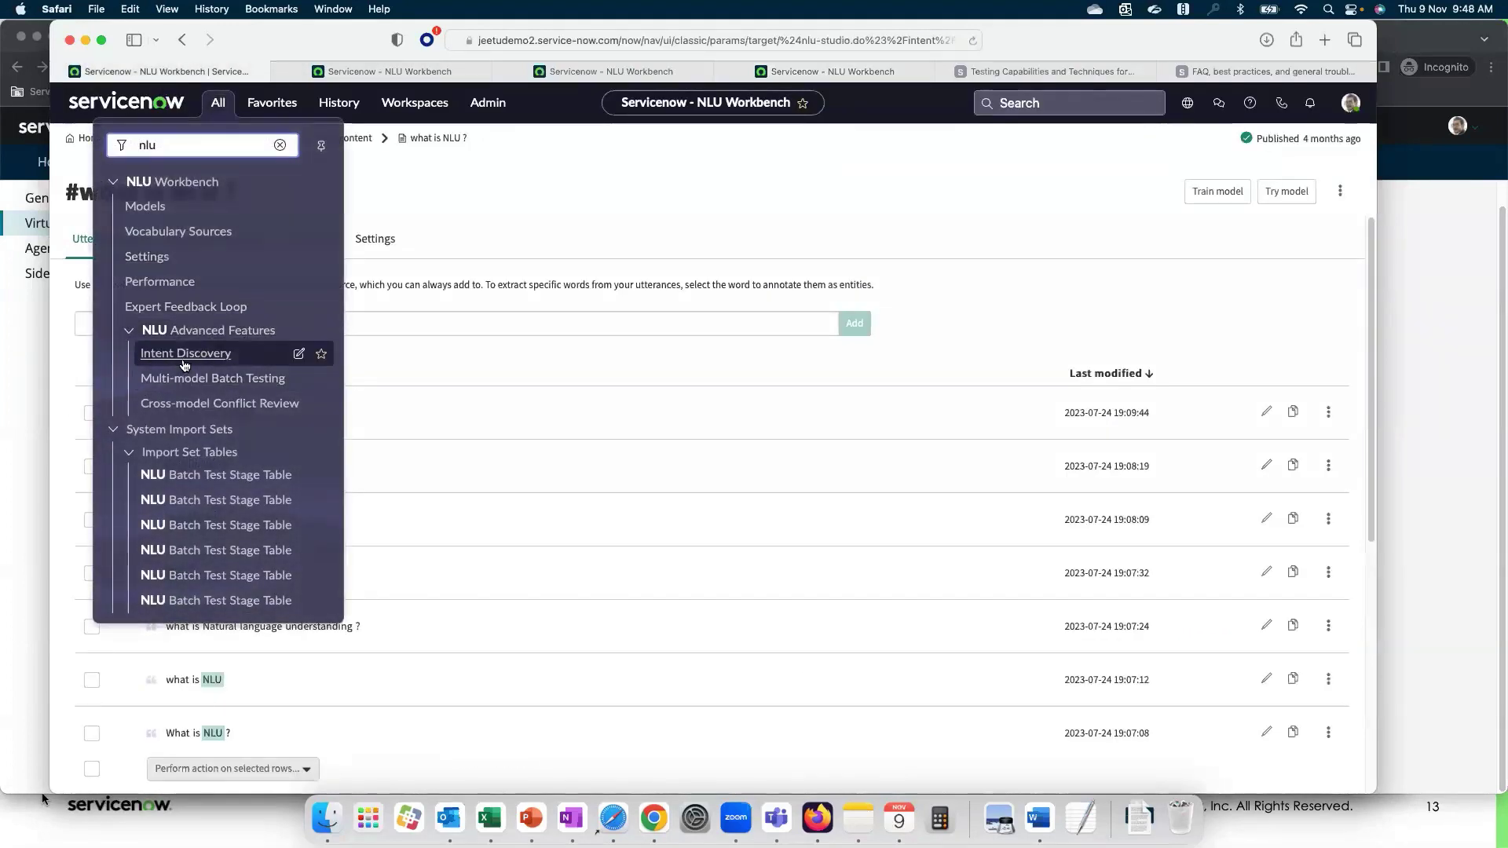
right_click(208, 355)
left_click(208, 370)
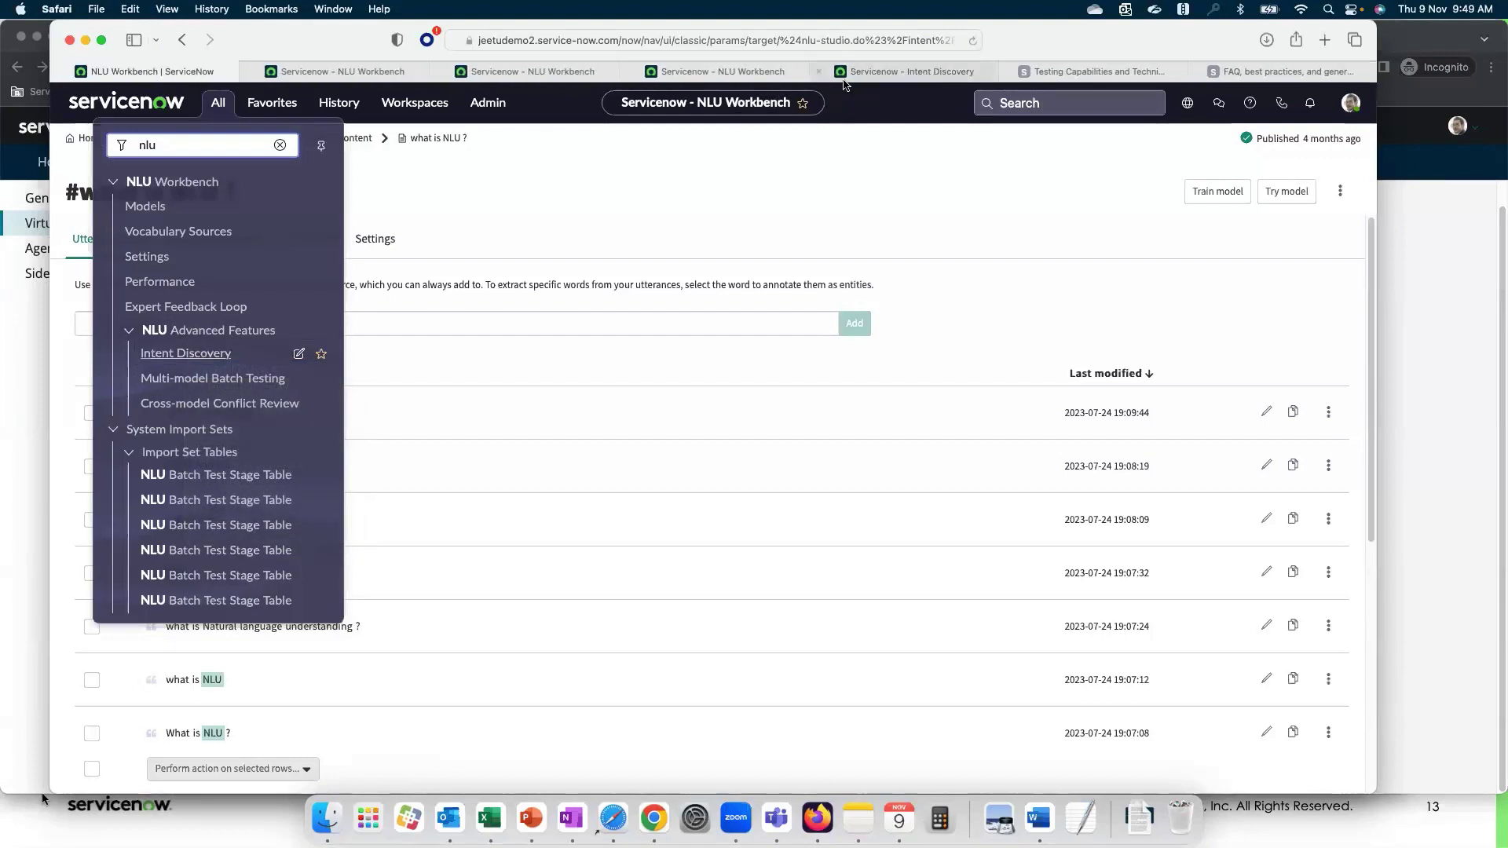
left_click(842, 78)
Step: Close the three extra NLU Workbench browser tabs between the NLU intent page and Intent Discovery
left_click(629, 72)
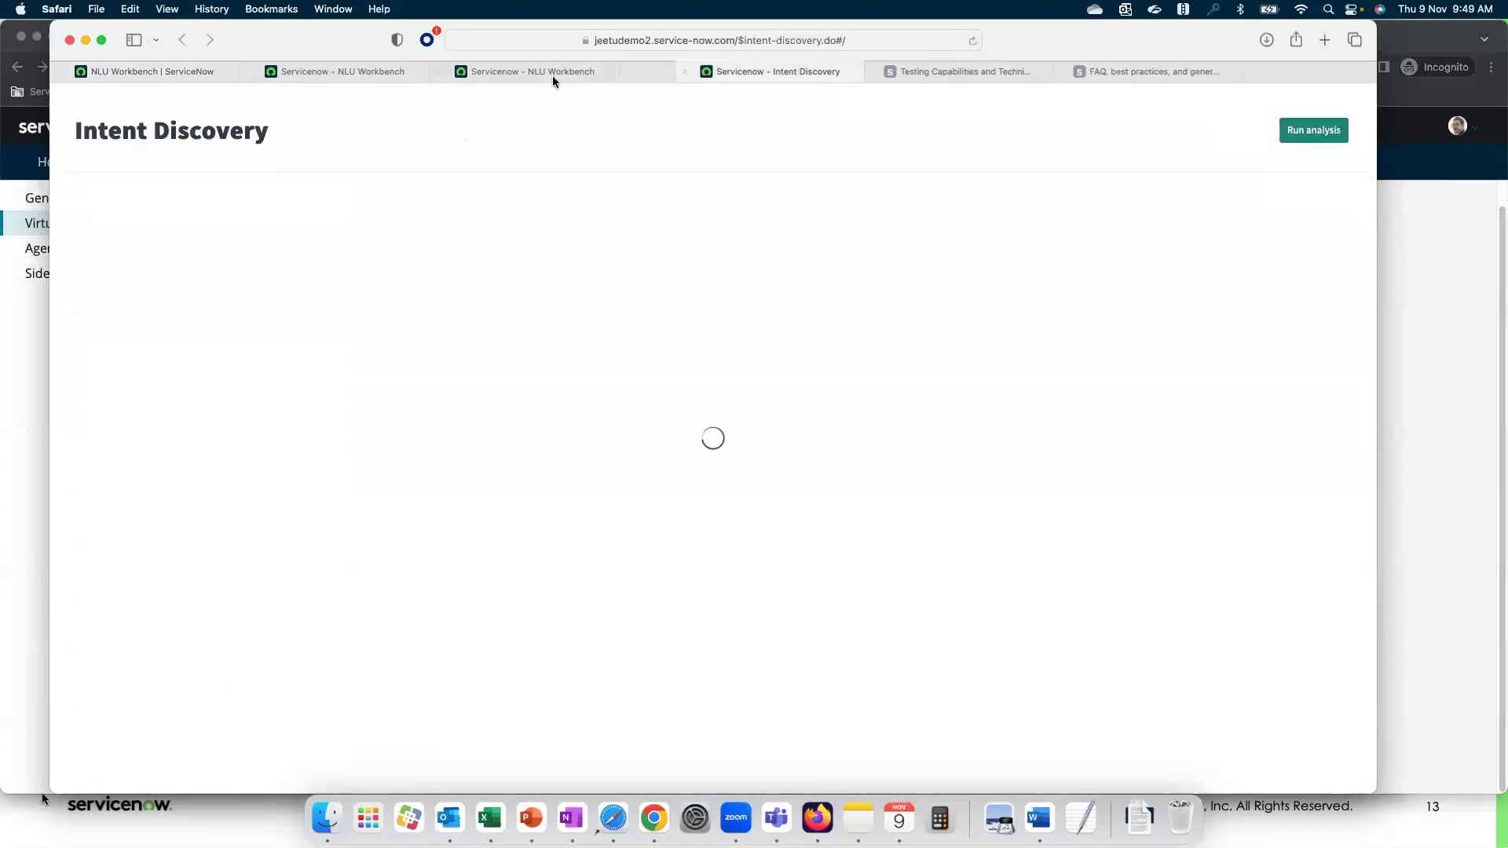
left_click(439, 72)
left_click(248, 71)
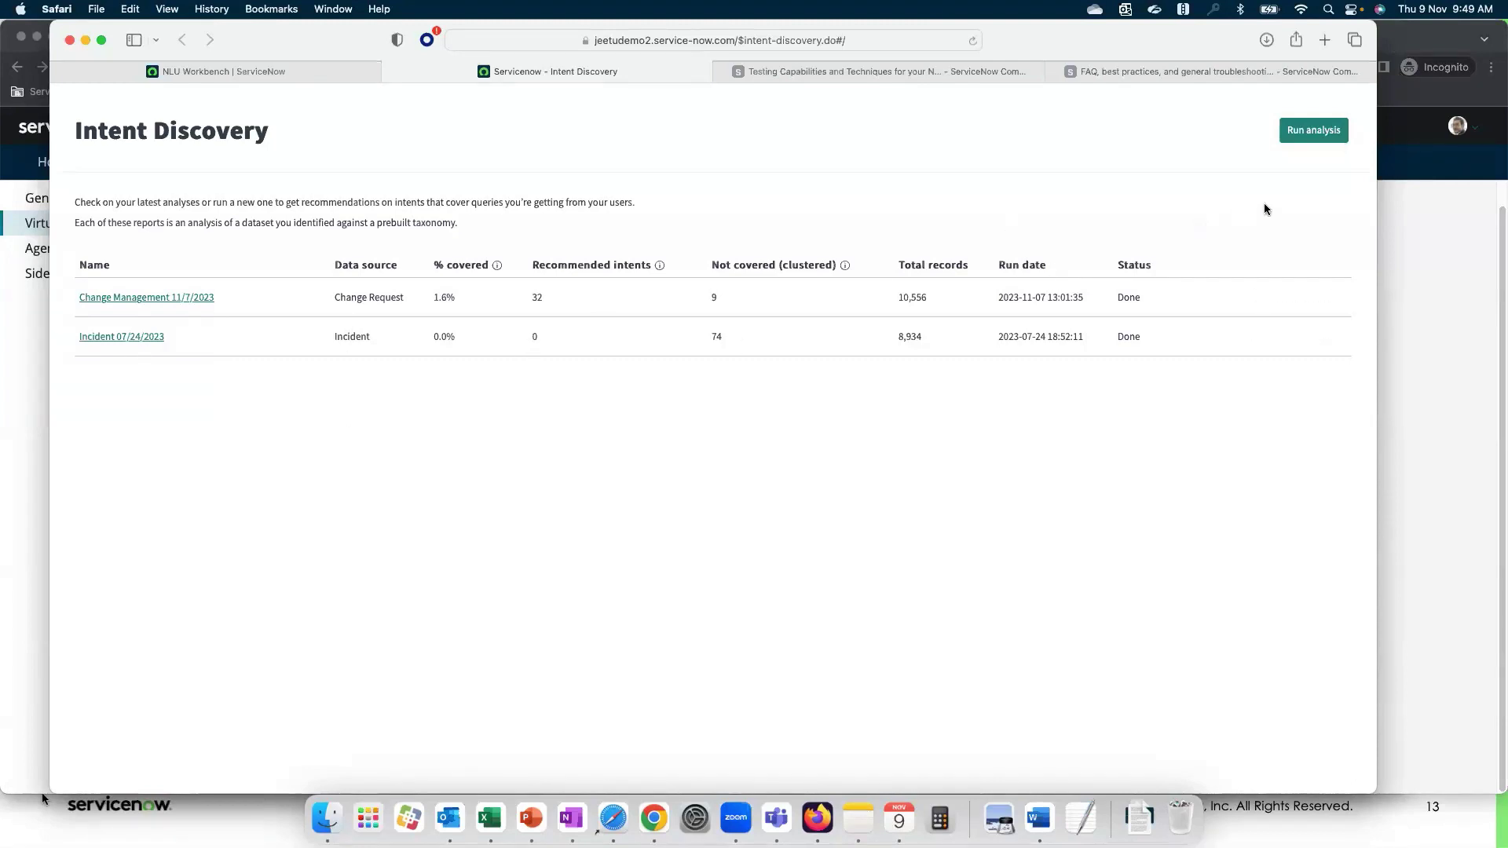
Step: Examine the new Intent Discovery analysis form, including the fields available to analyse for incidents, and leave it without saving
left_click(1311, 130)
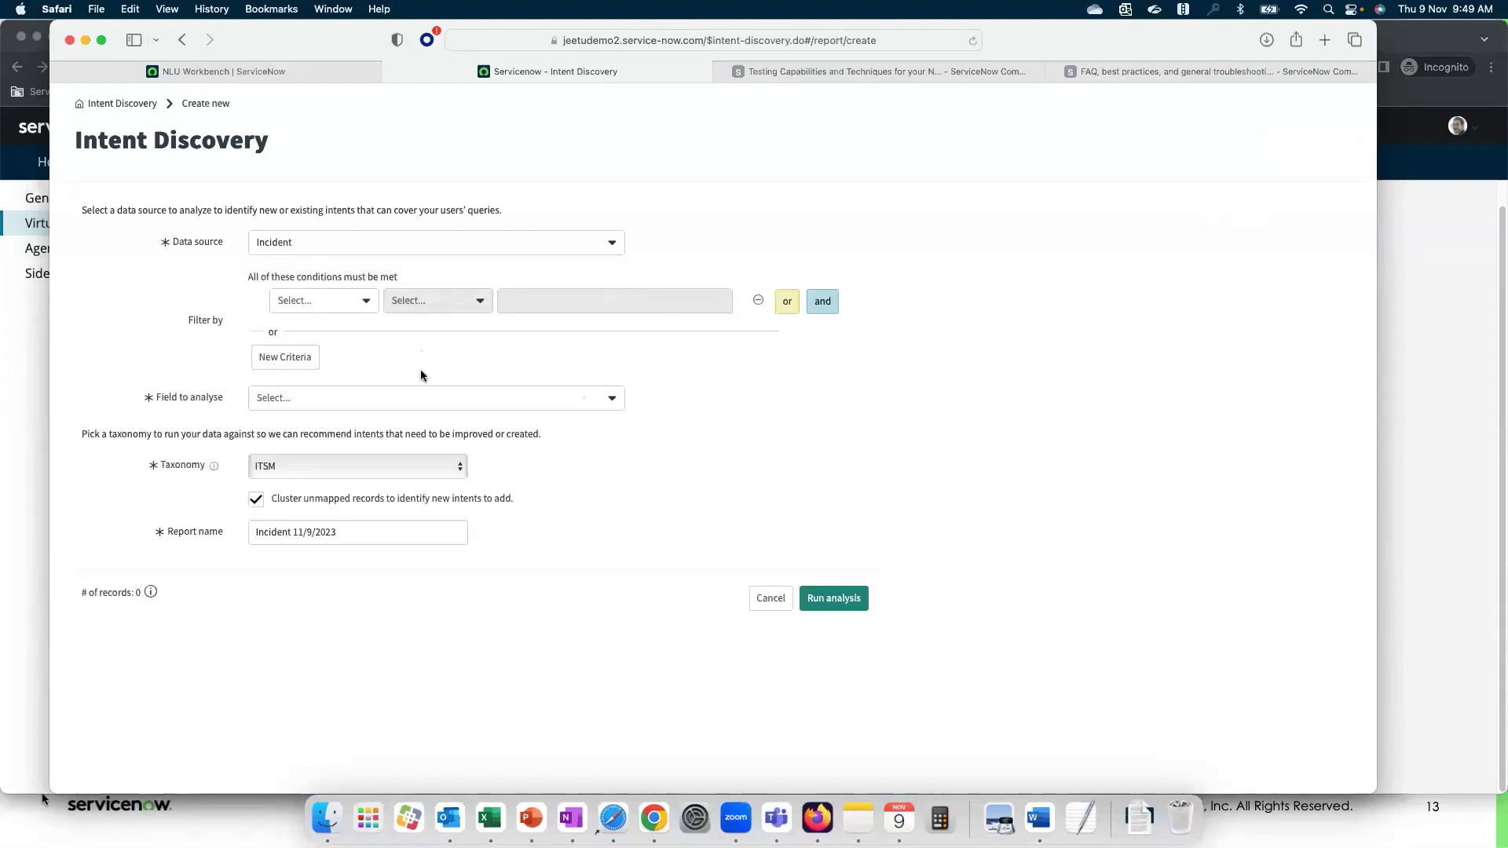
left_click(419, 399)
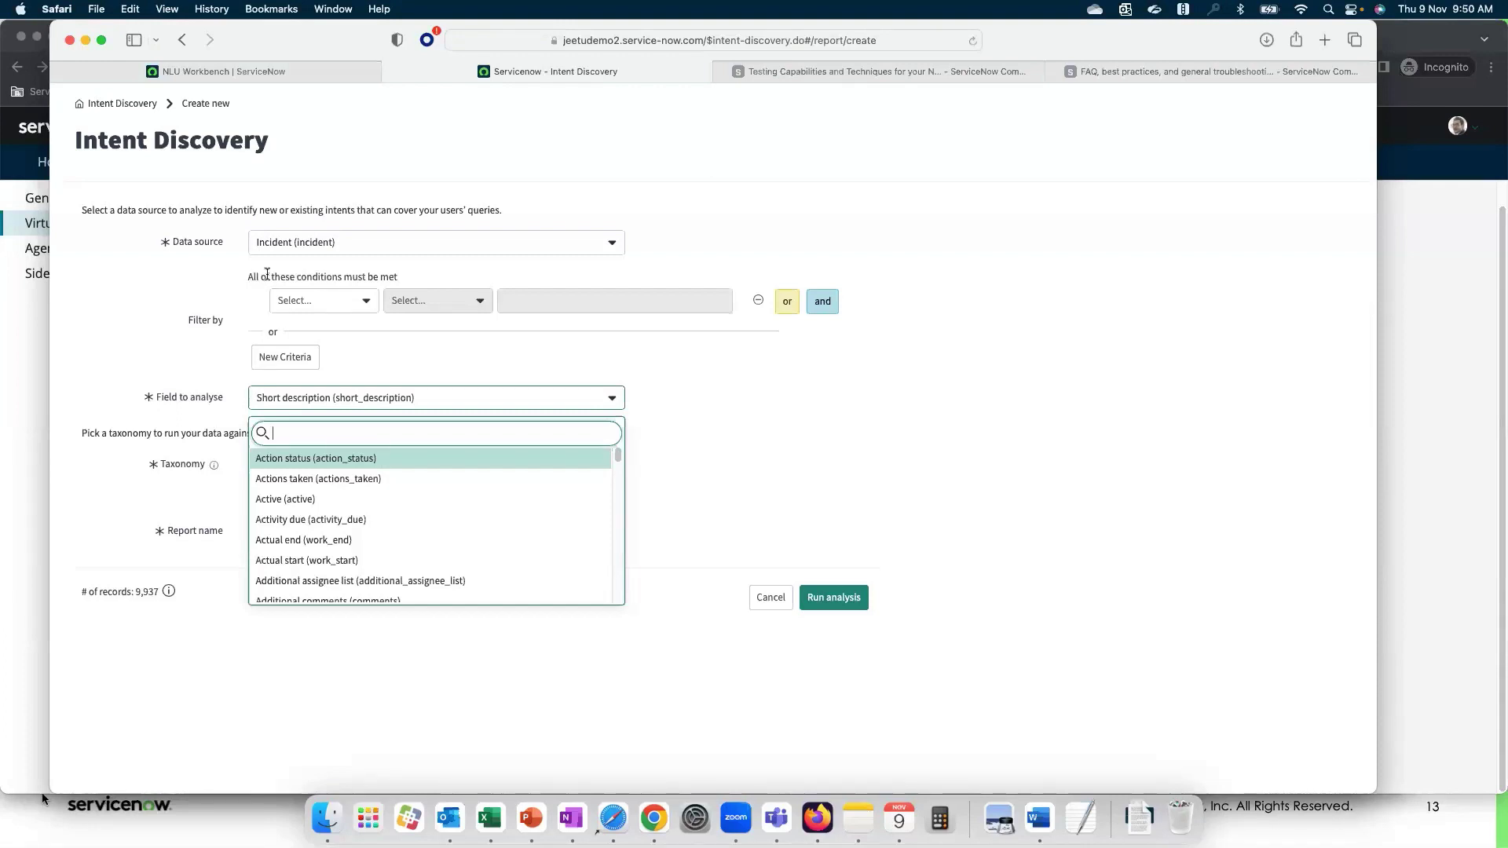
left_click(122, 104)
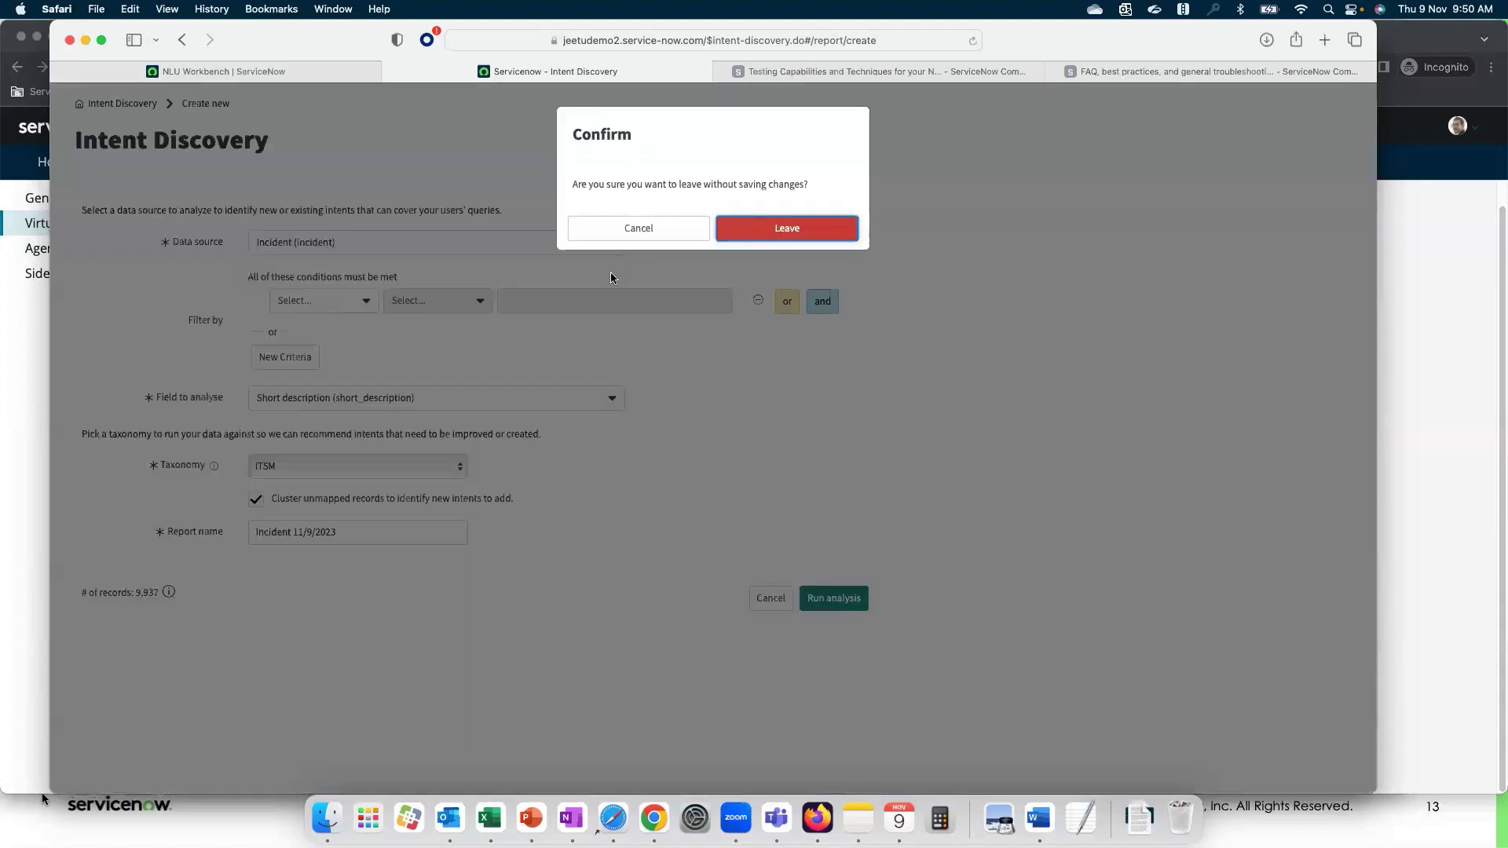
left_click(734, 229)
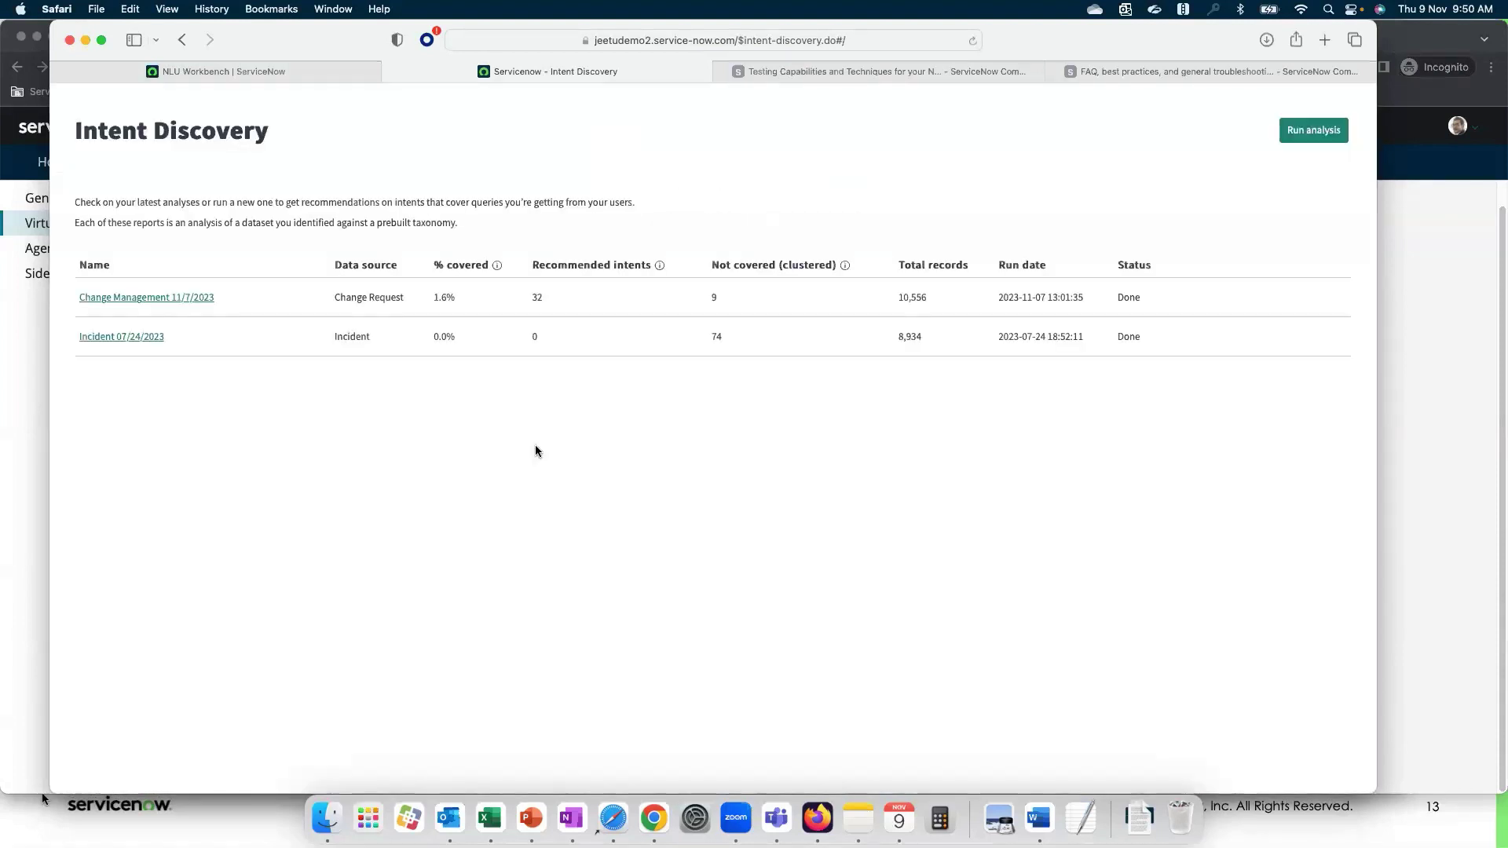
Step: Open the Incident 07/24/2023 report and examine the record count and example of its largest cluster
left_click(124, 338)
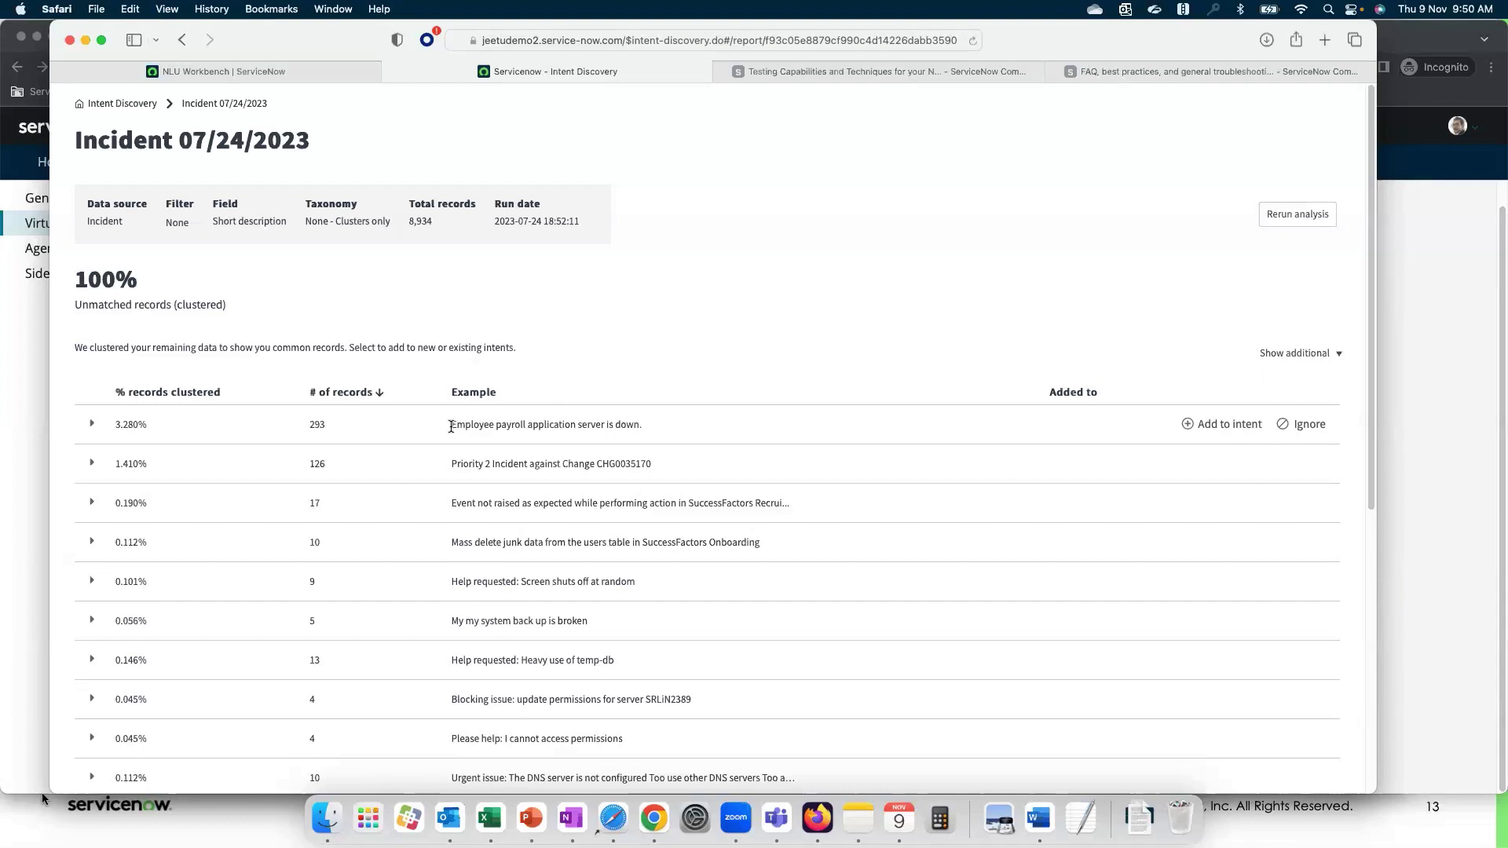
left_click_drag(451, 426, 628, 427)
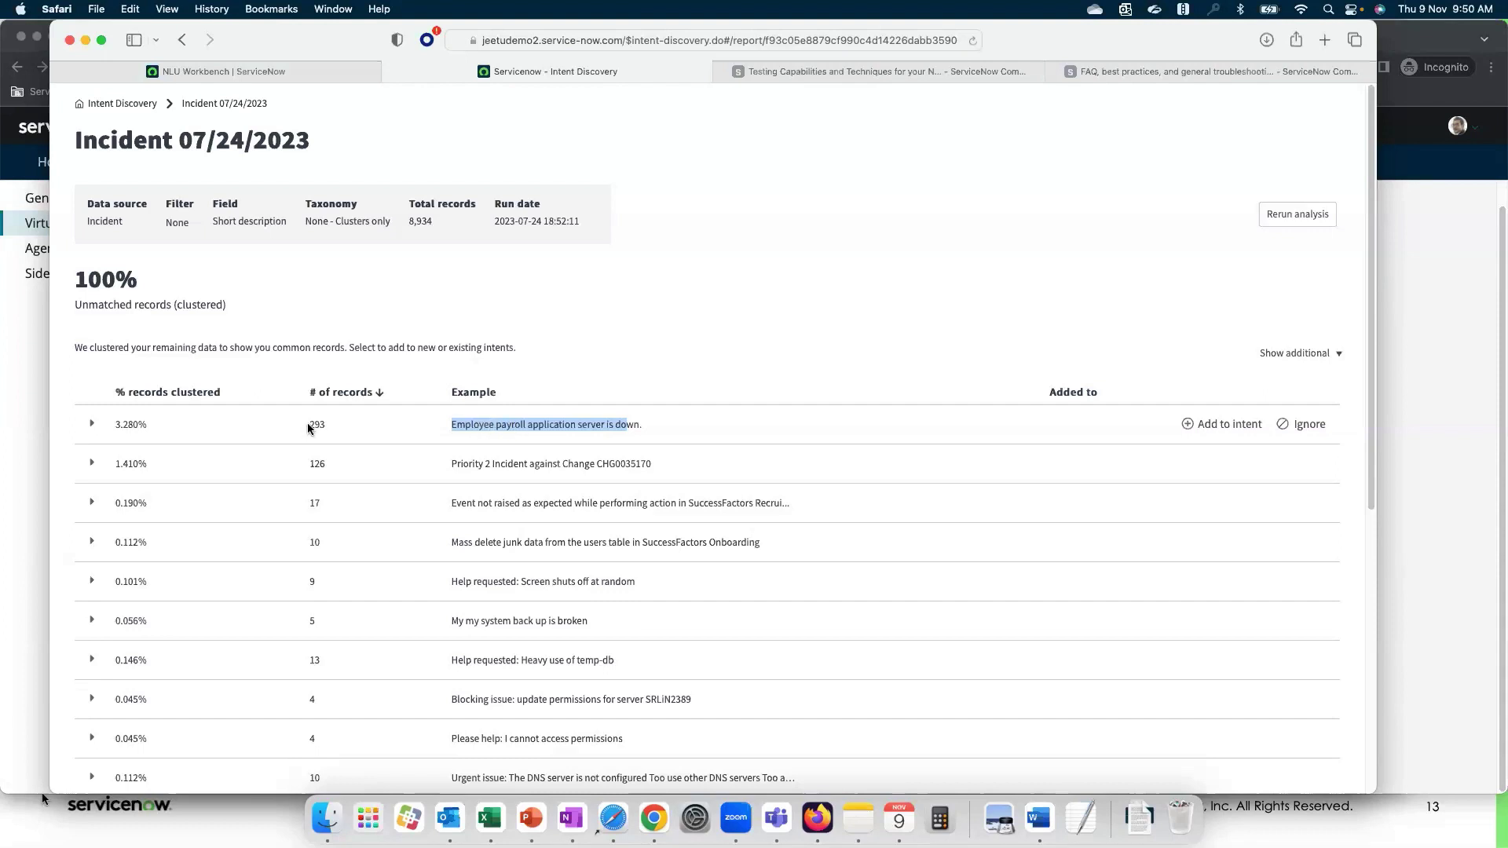
left_click_drag(306, 424, 329, 425)
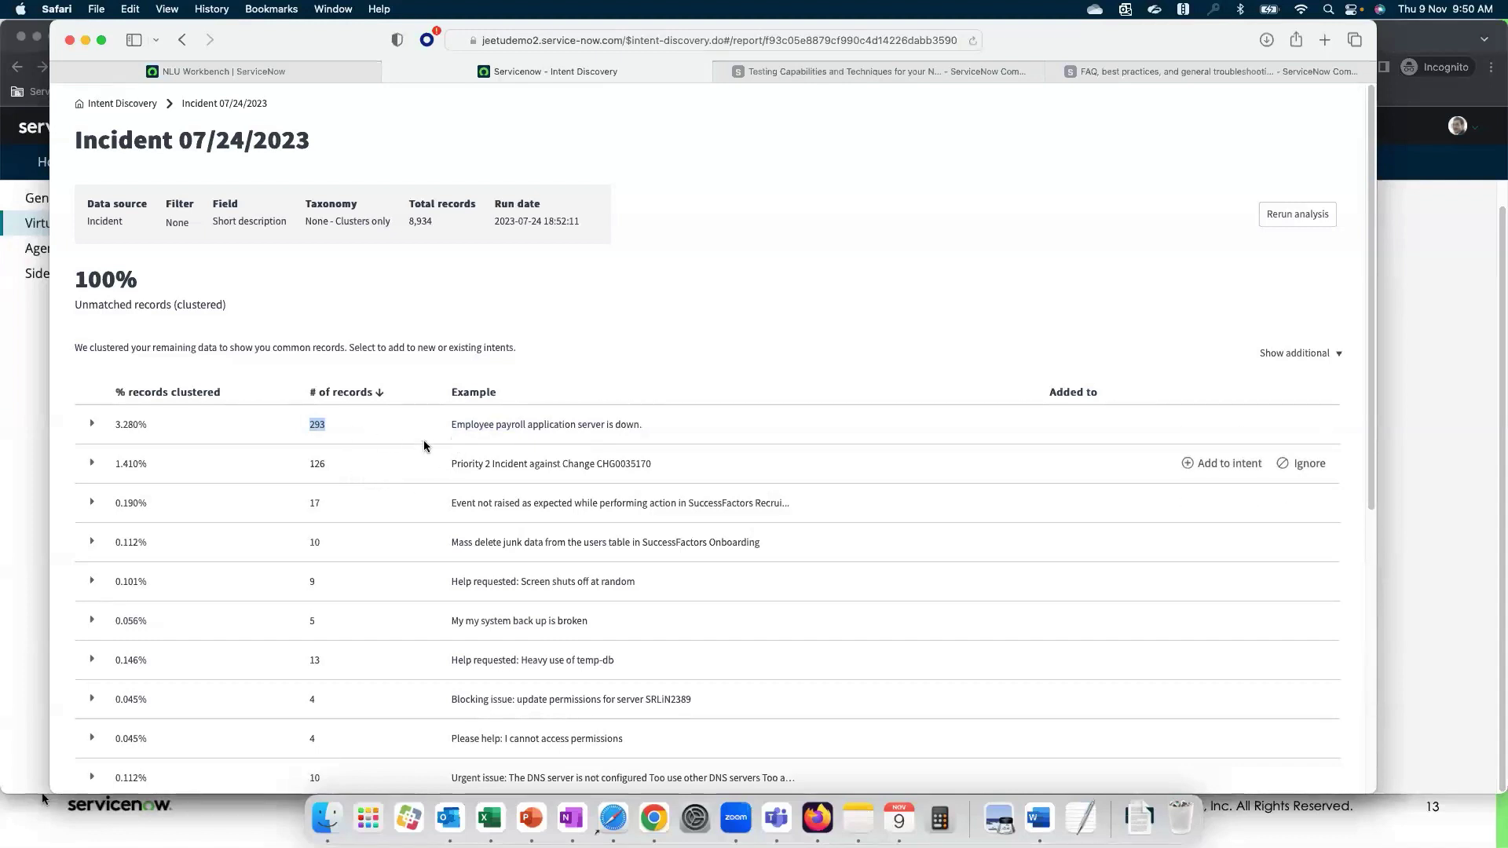
left_click_drag(456, 424, 591, 444)
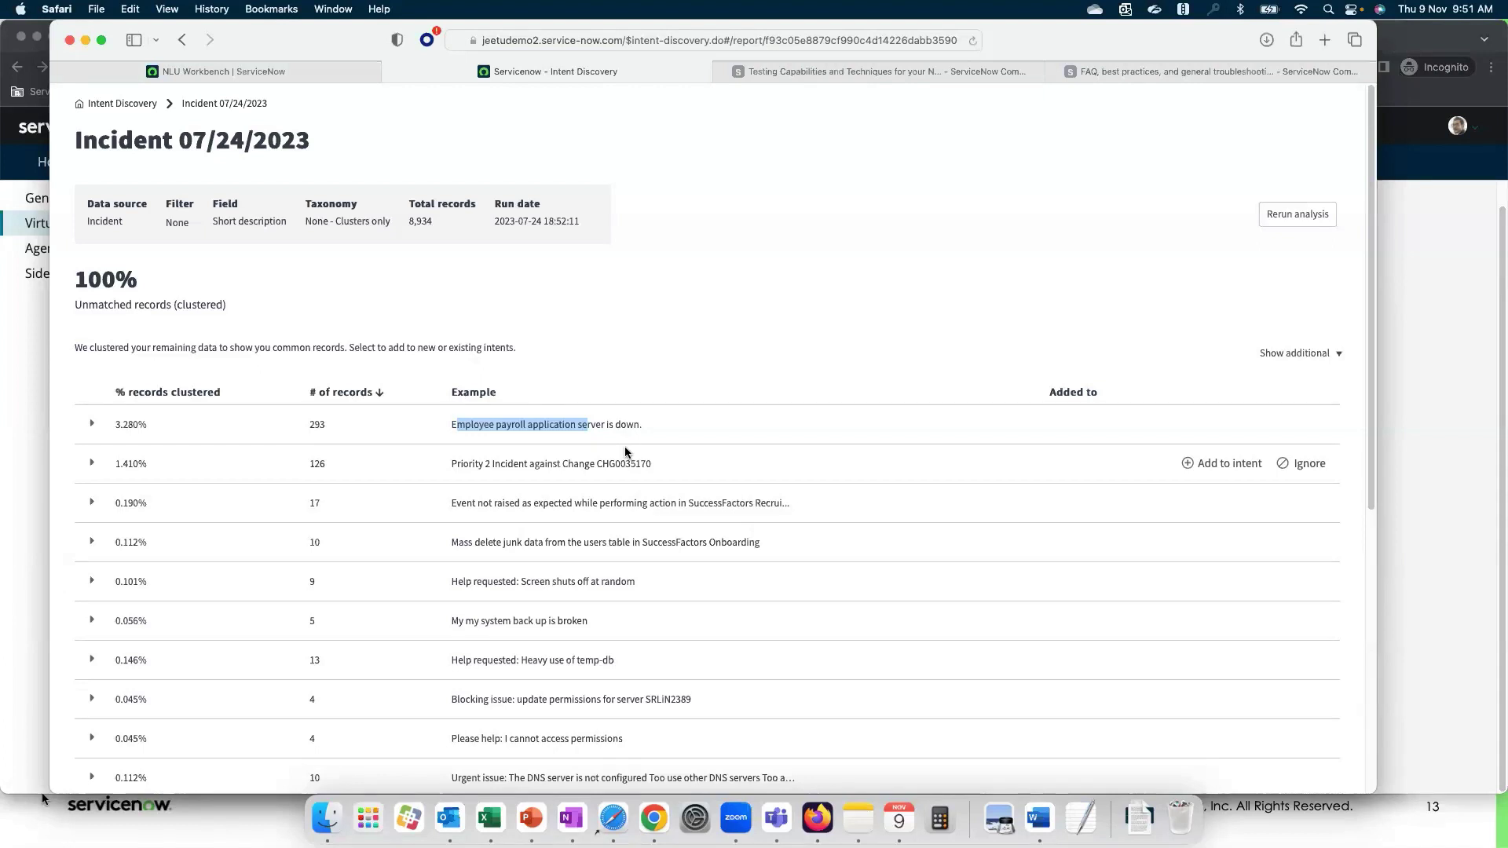
left_click(694, 302)
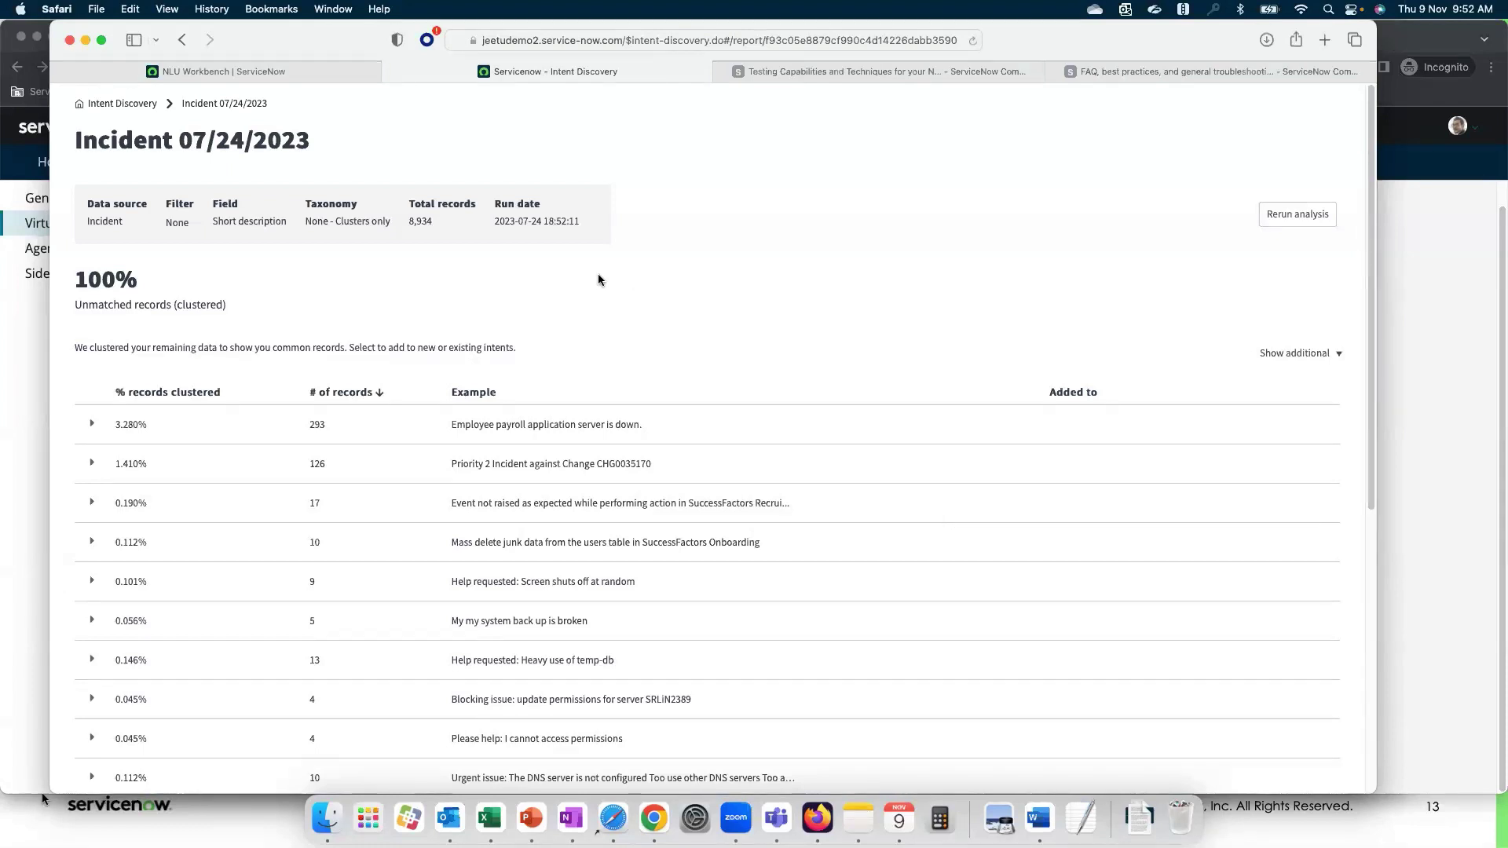
Step: Return to the NLU intent page, review the NLU modules in the application navigator and close it
left_click(189, 71)
left_click(218, 110)
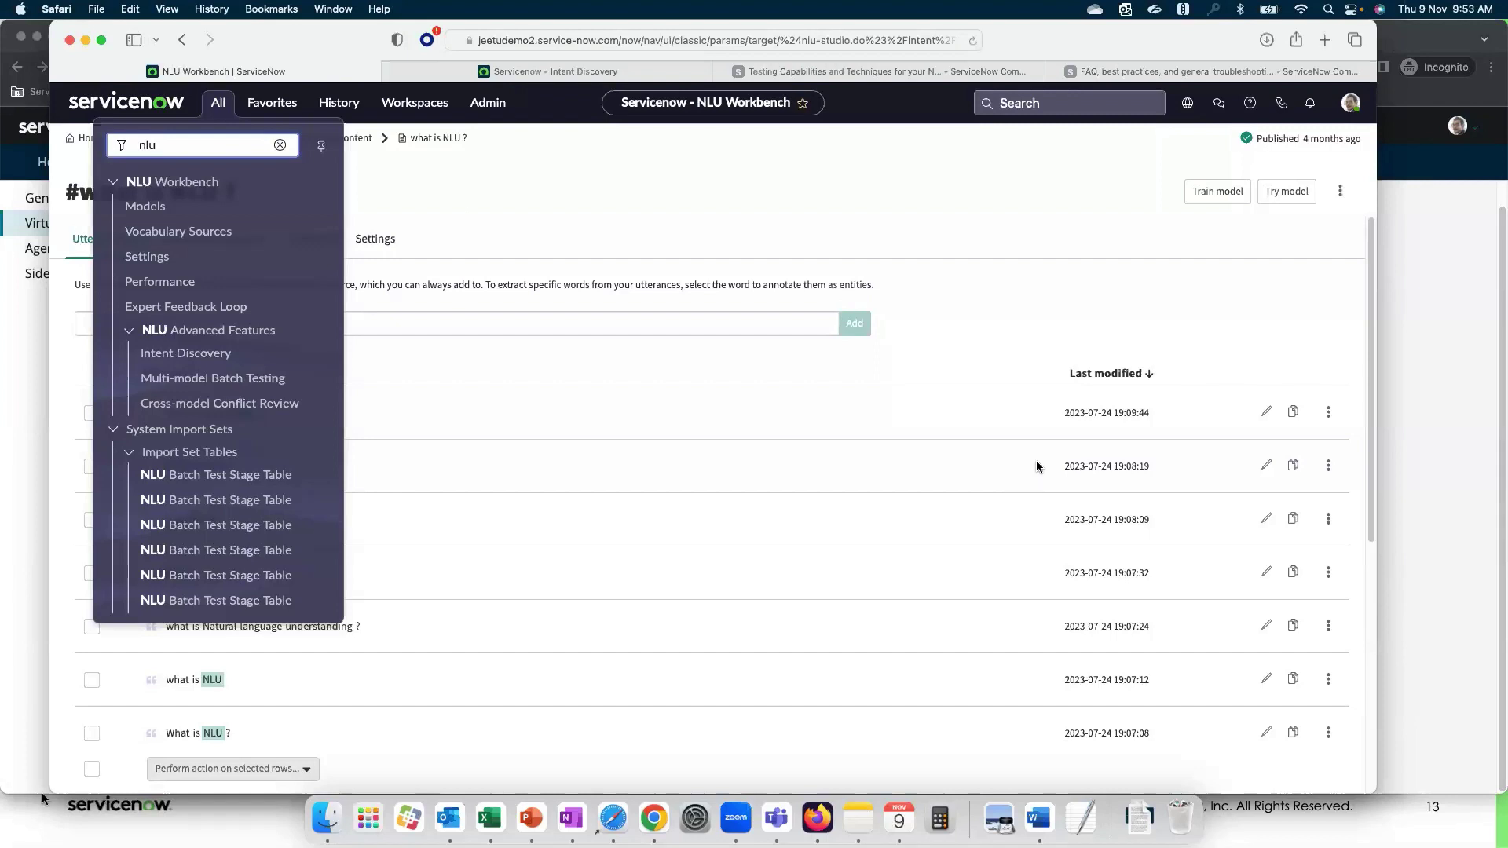
left_click(614, 210)
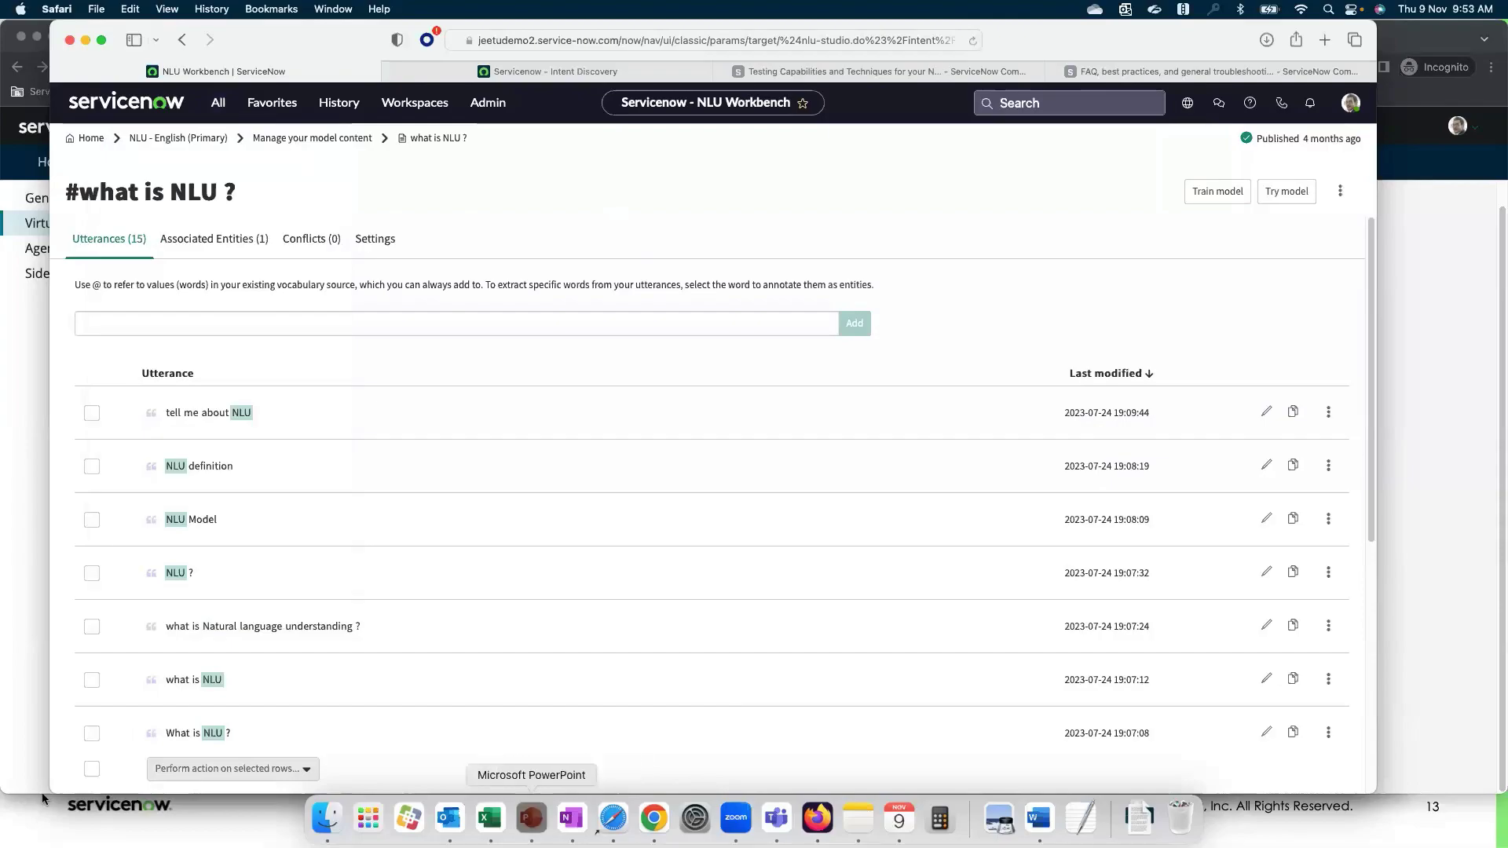
Step: Switch to the PowerPoint slideshow and advance from Test and Tune your Model to the NLU Workbench Properties slide
left_click(531, 817)
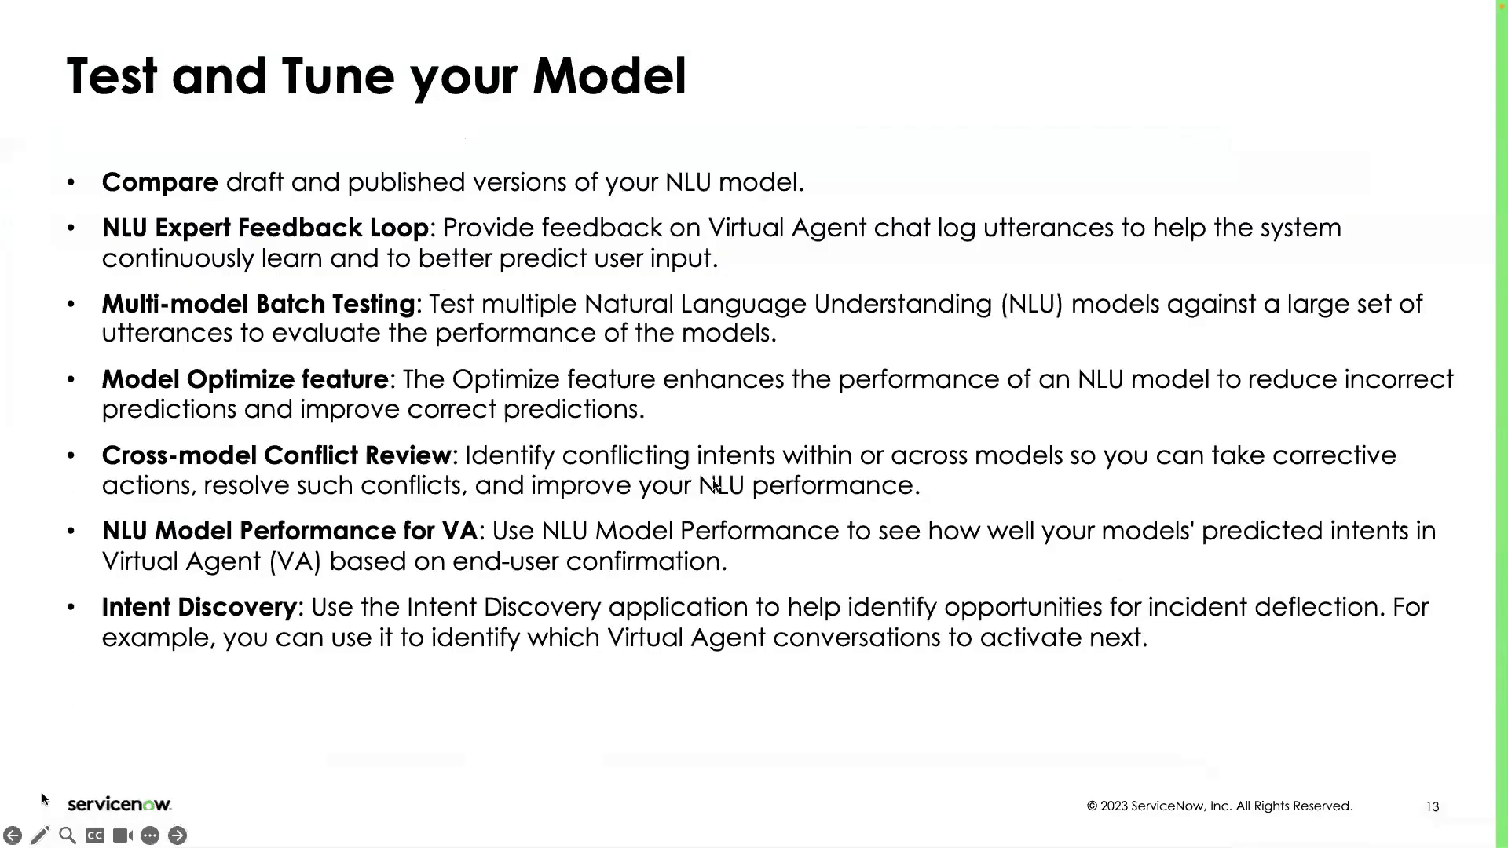
left_click(667, 496)
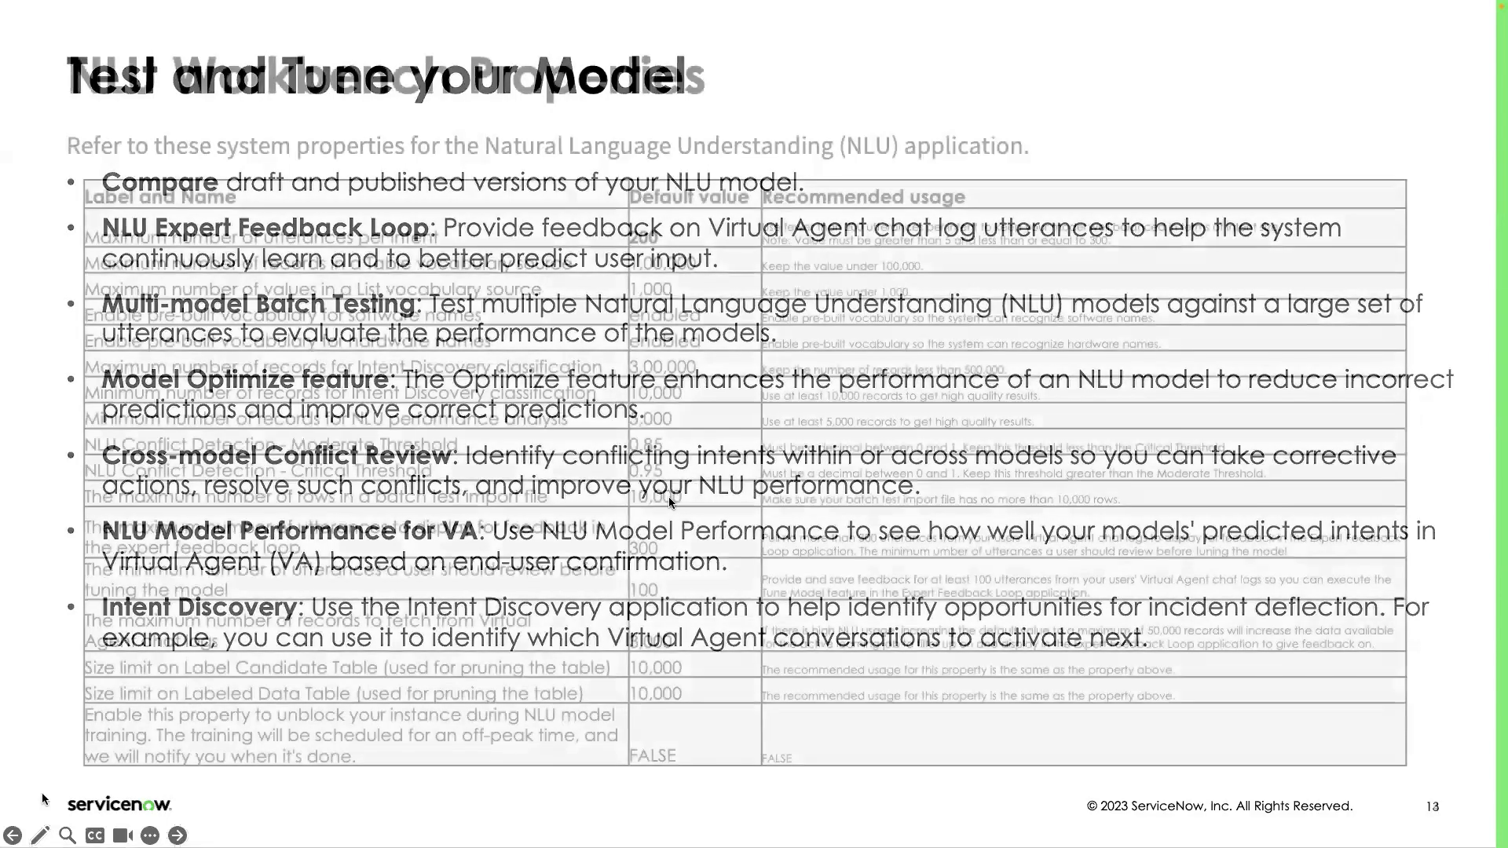